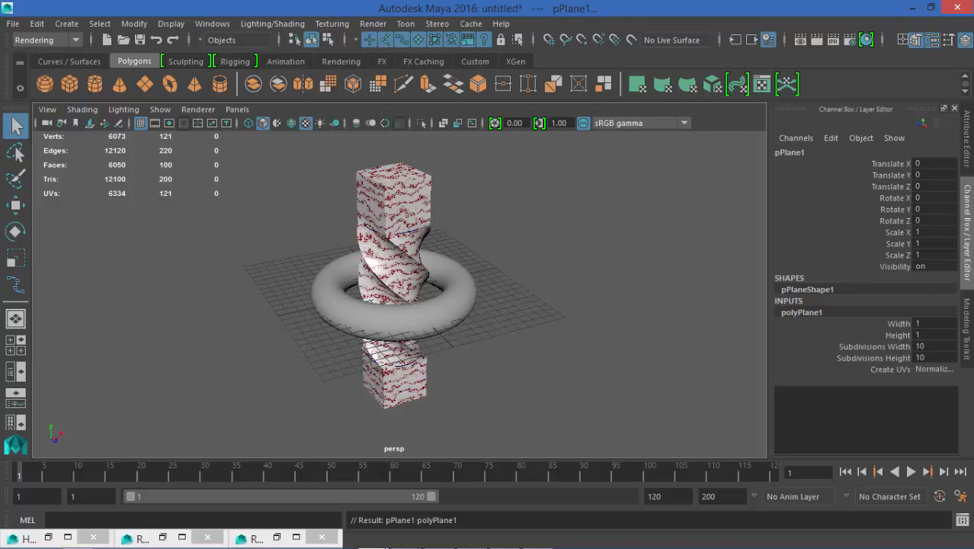
# - Set the new polygon plane's width to 61.7 and its height to 63.8
pyautogui.click(892, 323)
pyautogui.moveTo(266, 305); pyautogui.dragTo(576, 305, button='middle')
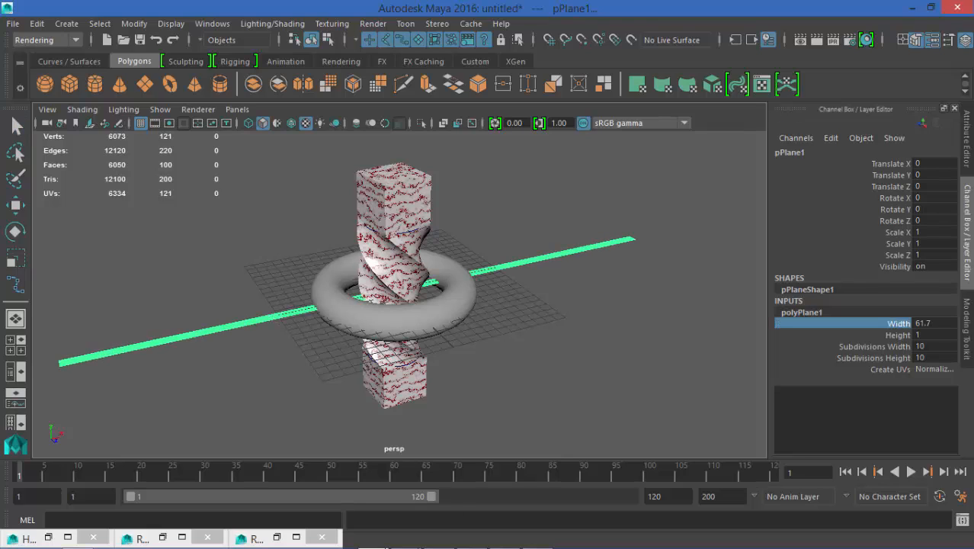
pyautogui.click(891, 334)
pyautogui.moveTo(274, 304); pyautogui.dragTo(579, 305, button='middle')
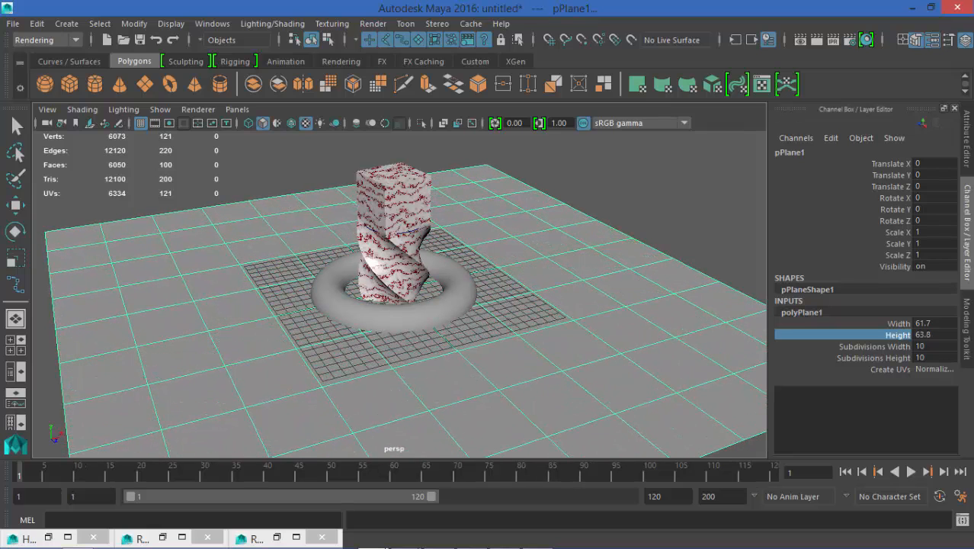
pyautogui.scroll(5, 396, 294)
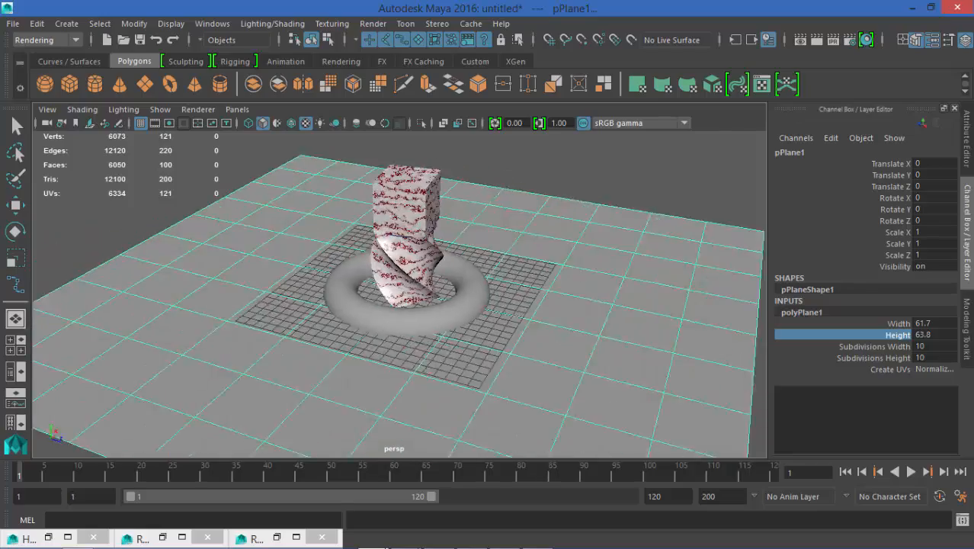
pyautogui.scroll(-5, 397, 294)
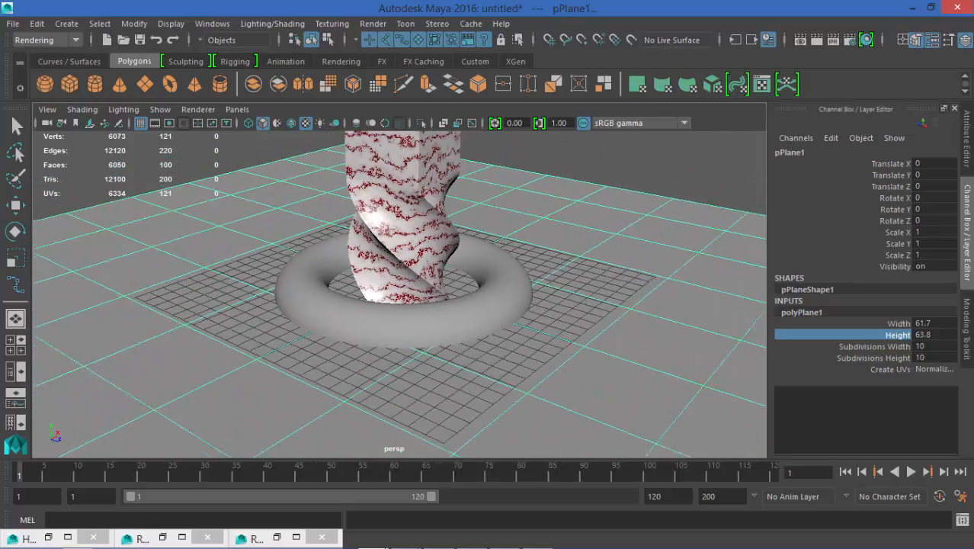
pyautogui.keyDown('alt'); pyautogui.moveTo(396, 294); pyautogui.dragTo(373, 326, button='middle'); pyautogui.keyUp('alt')
pyautogui.click(549, 164)
pyautogui.hotkey('ctrl', 'z')
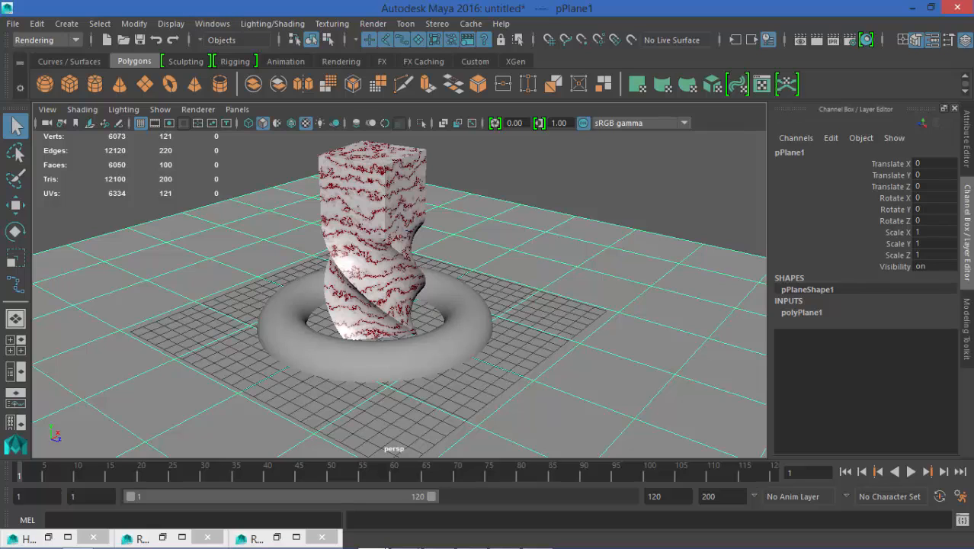
# - Create an Ocean Shader material in the Hypershade and preview it on the Ocean and Ocean Splash sample geometry
pyautogui.click(865, 40)
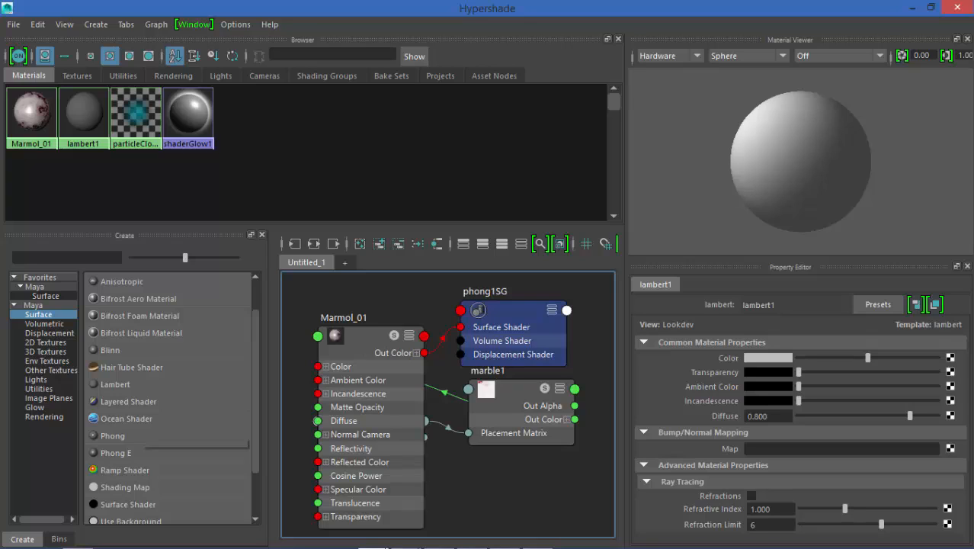
pyautogui.click(126, 418)
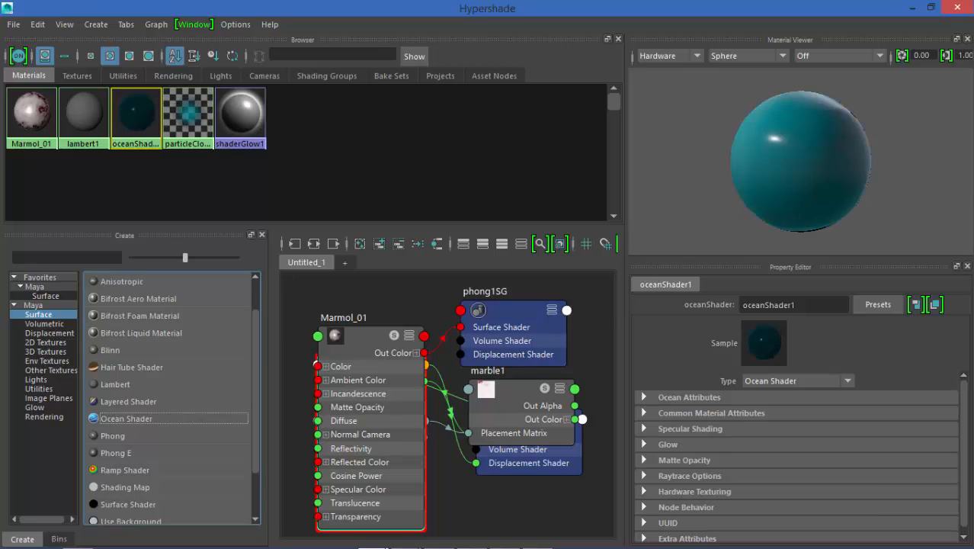
pyautogui.click(750, 56)
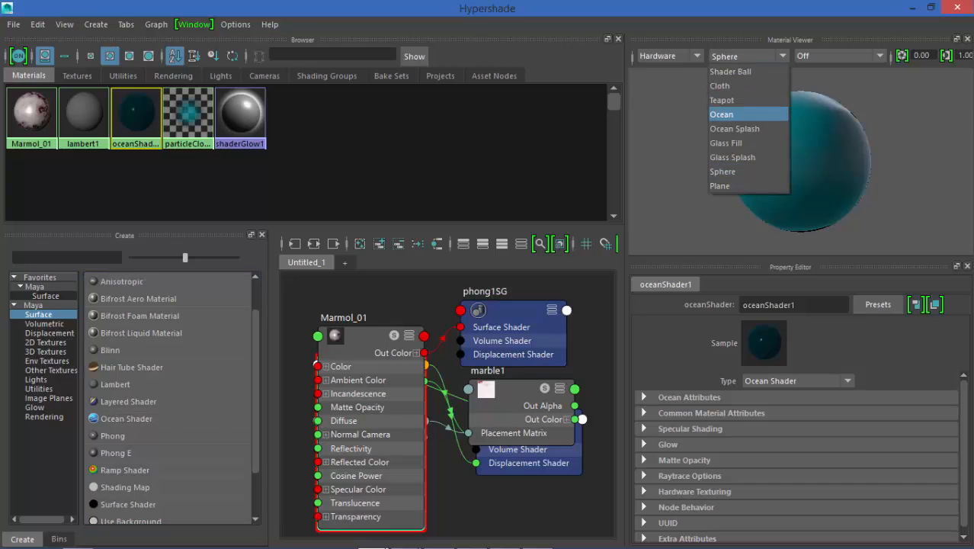
pyautogui.press('Return')
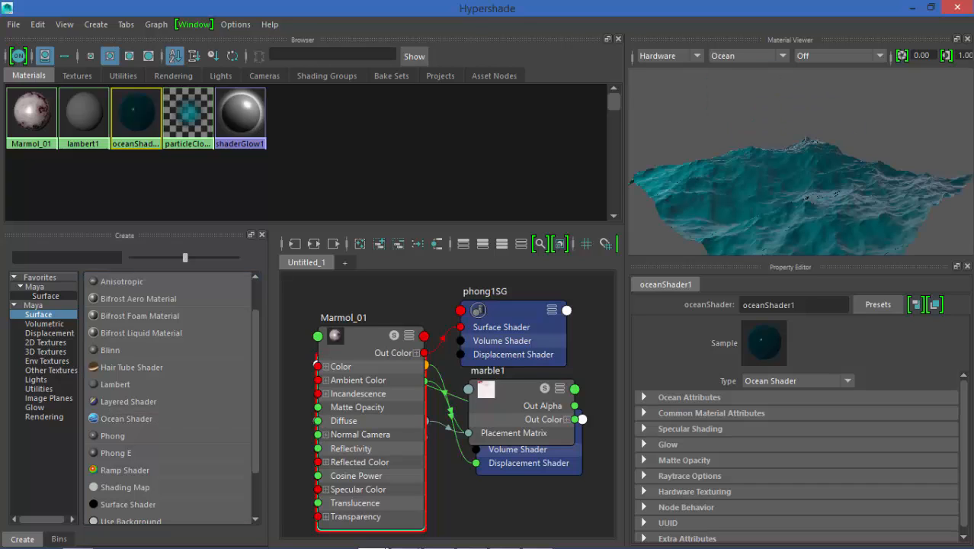
pyautogui.press('space')
pyautogui.press('Down')
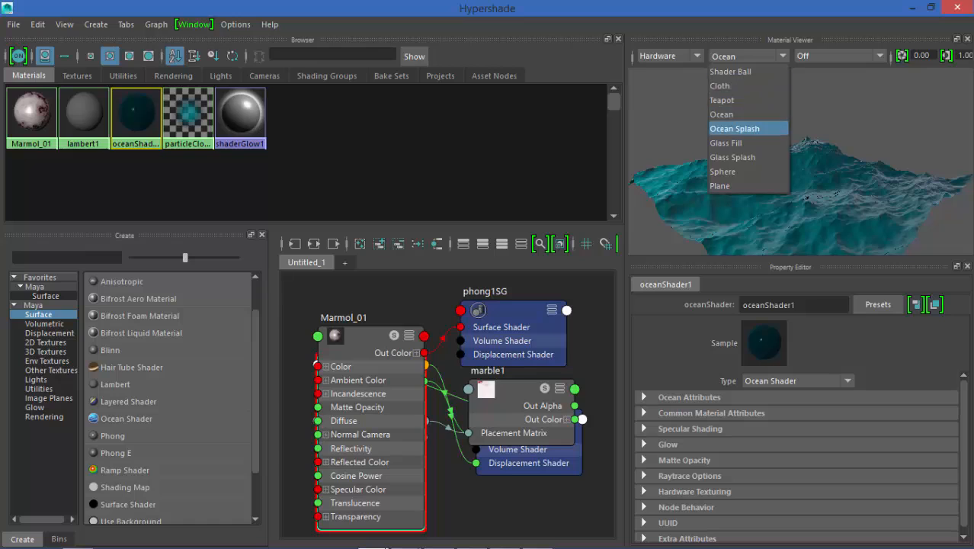
pyautogui.press('Return')
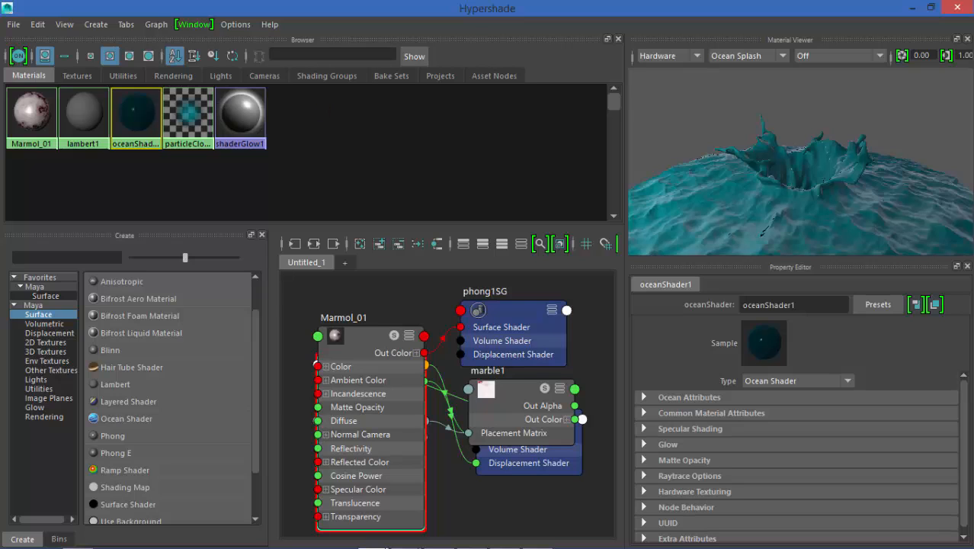
# - Clear the marble material's nodes from the Hypershade node graph
pyautogui.doubleClick(344, 317)
pyautogui.click(364, 335)
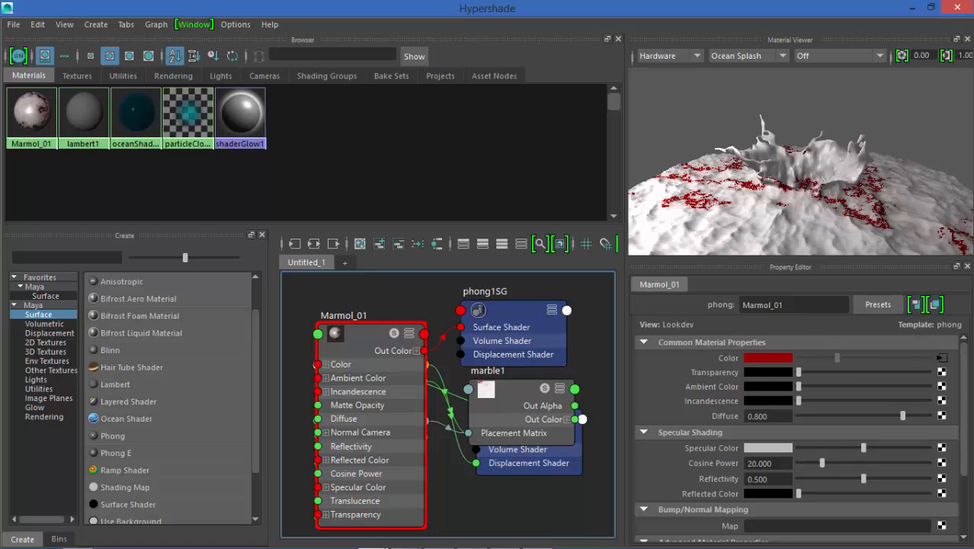
pyautogui.click(359, 243)
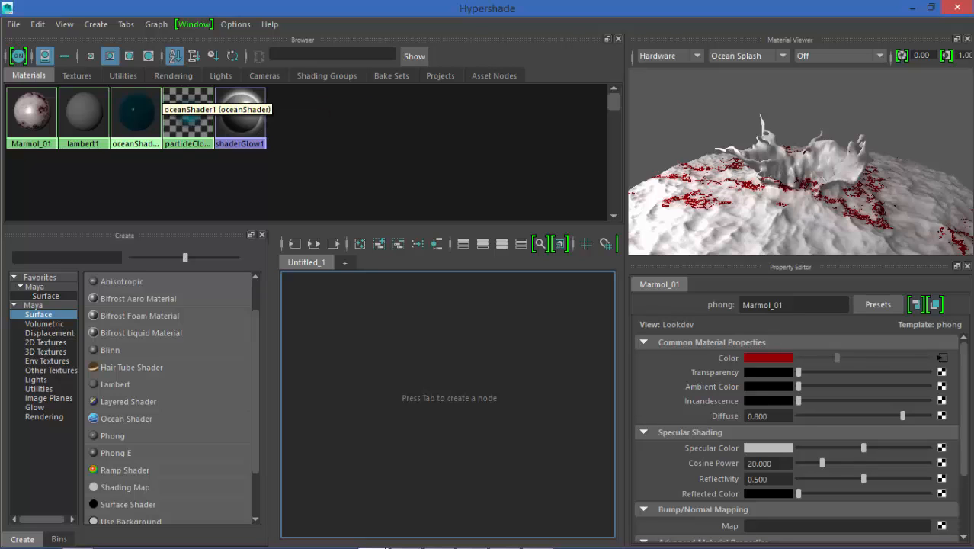
# - Graph the ocean shader's input and output connections, place its shading group beside it, and return to the scene
pyautogui.click(135, 115)
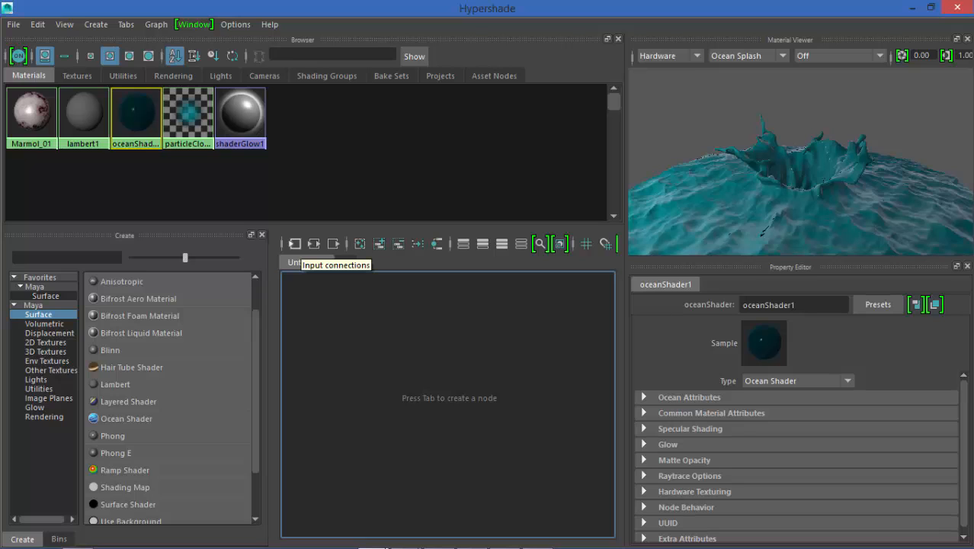
pyautogui.click(294, 244)
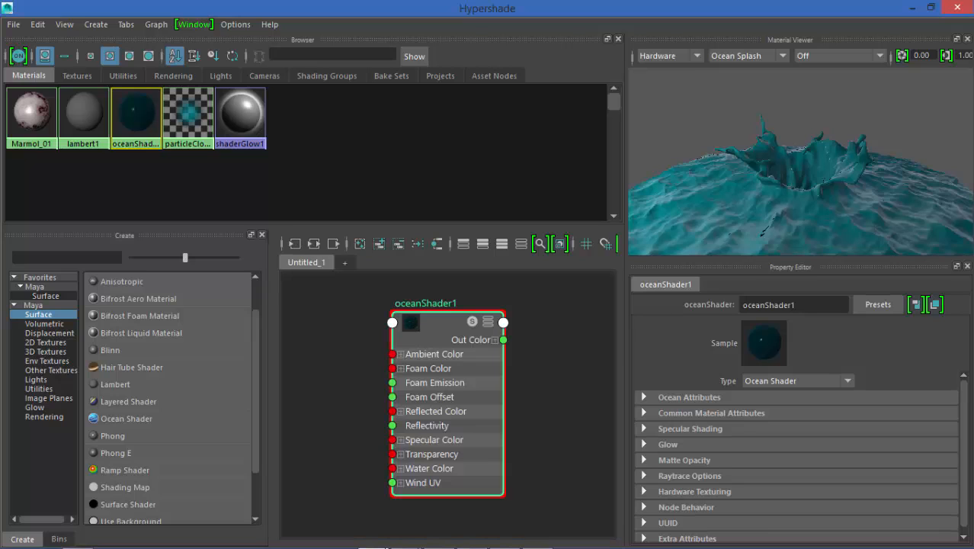
pyautogui.moveTo(442, 323); pyautogui.dragTo(412, 333)
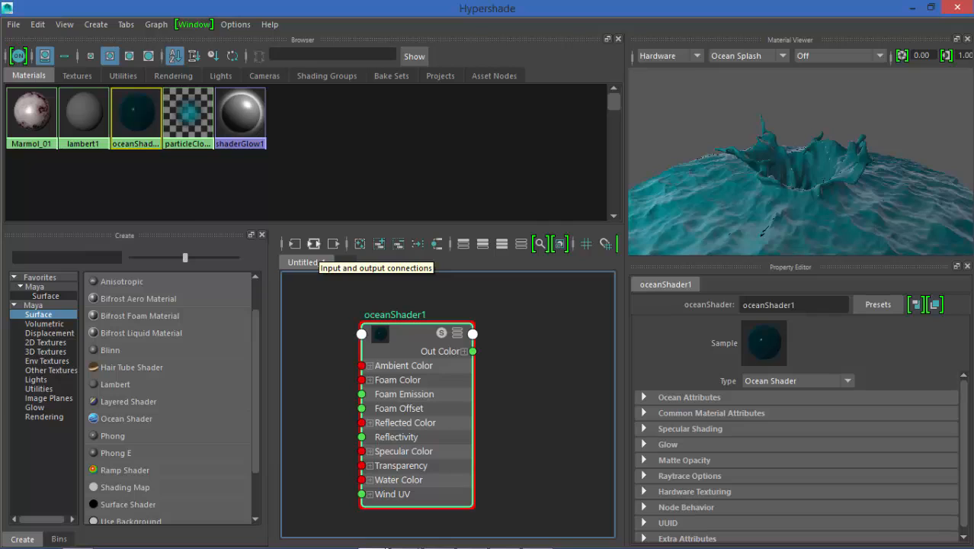
pyautogui.click(313, 244)
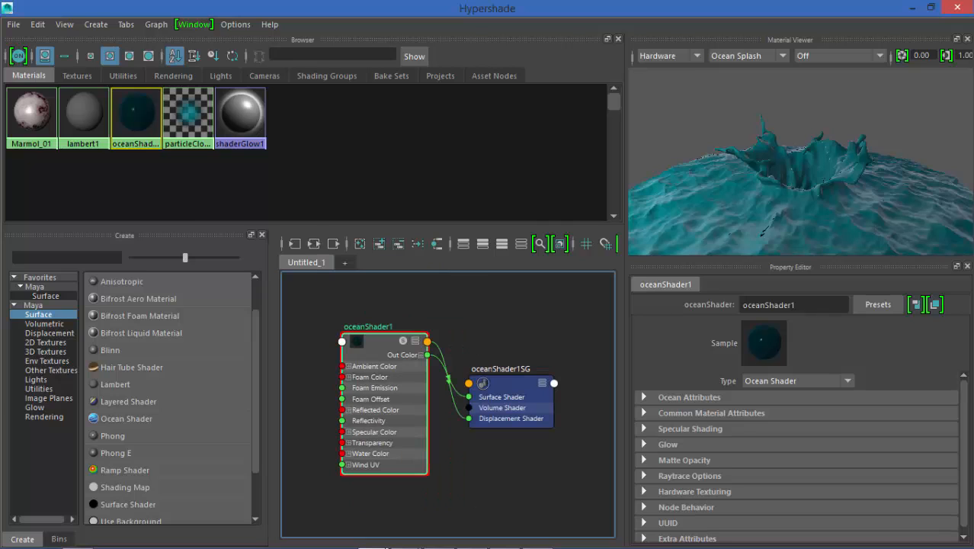
pyautogui.moveTo(510, 384); pyautogui.dragTo(503, 340)
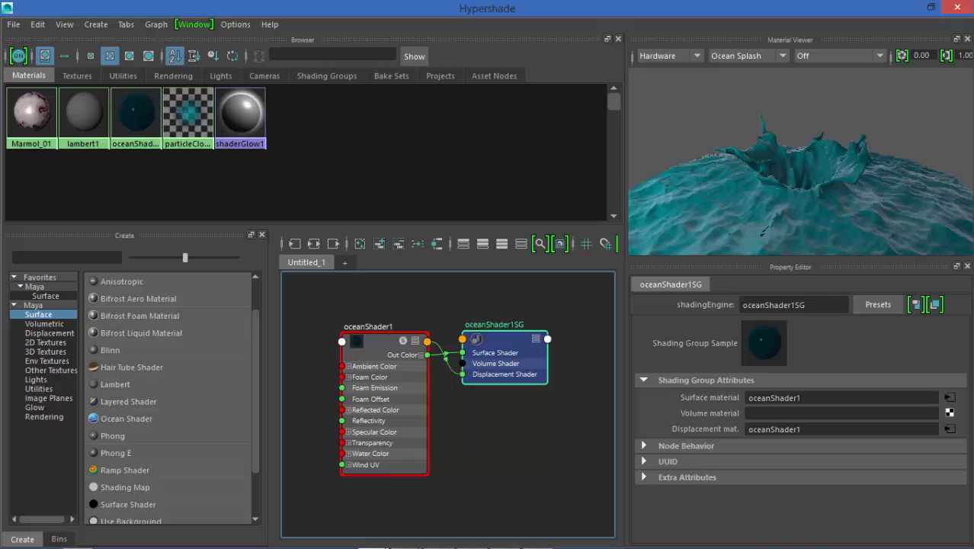
pyautogui.click(908, 8)
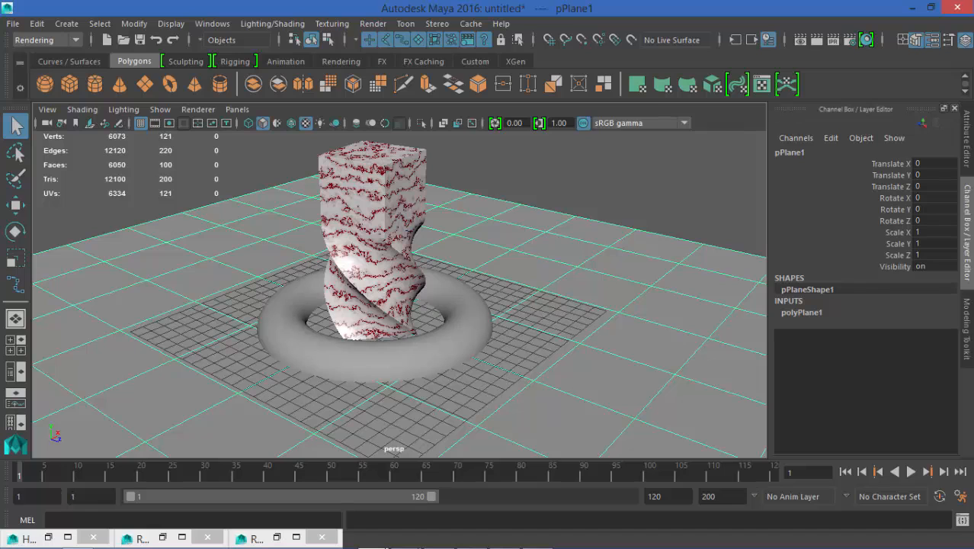
# - Set the plane's width subdivisions to 29 and height subdivisions to 46
pyautogui.click(801, 312)
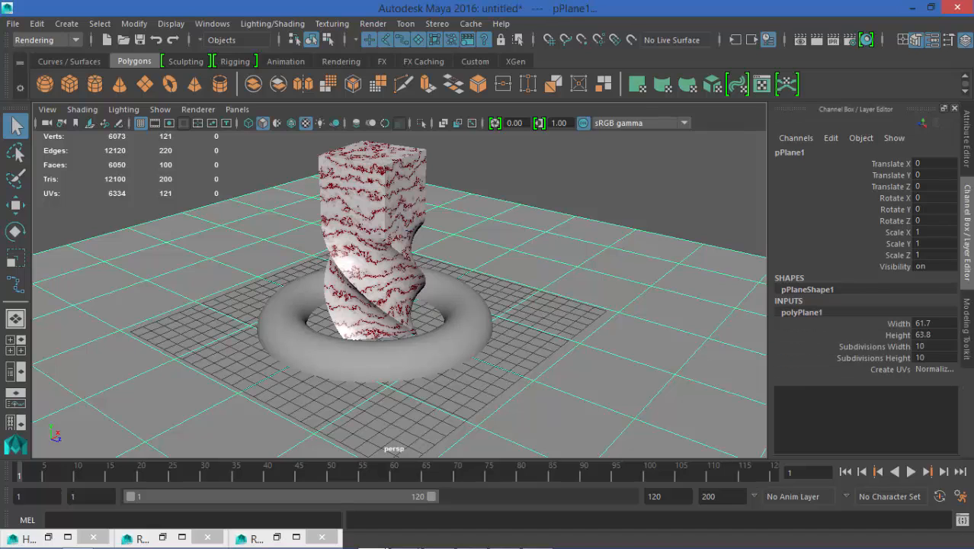
pyautogui.click(874, 346)
pyautogui.moveTo(458, 305); pyautogui.dragTo(548, 305, button='middle')
pyautogui.click(873, 357)
pyautogui.moveTo(457, 305); pyautogui.dragTo(579, 305, button='middle')
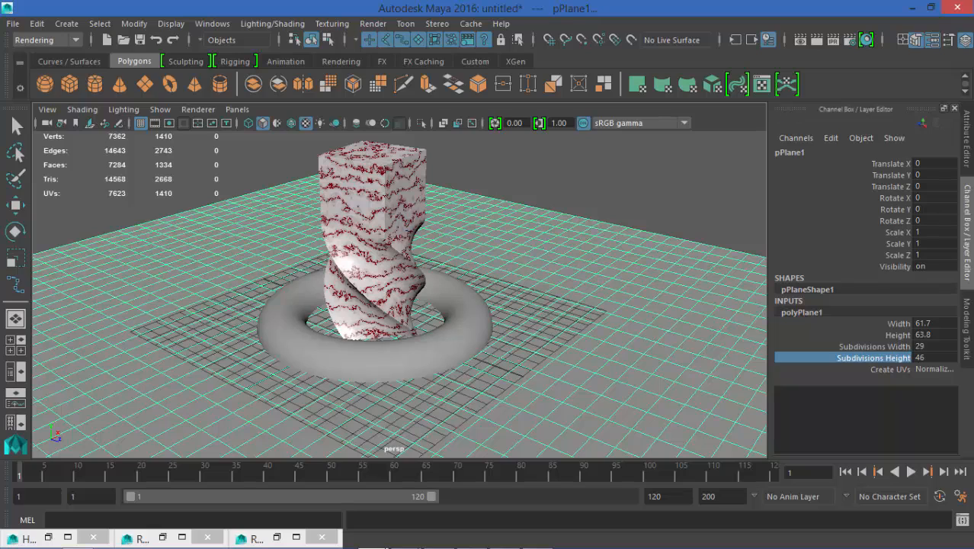
# - Switch to the Modeling menu set and give the plane a Wave deformer with wavelength 4.3, offset 7.9, dropoff position 1 and min radius 9.3
pyautogui.click(45, 39)
pyautogui.click(38, 55)
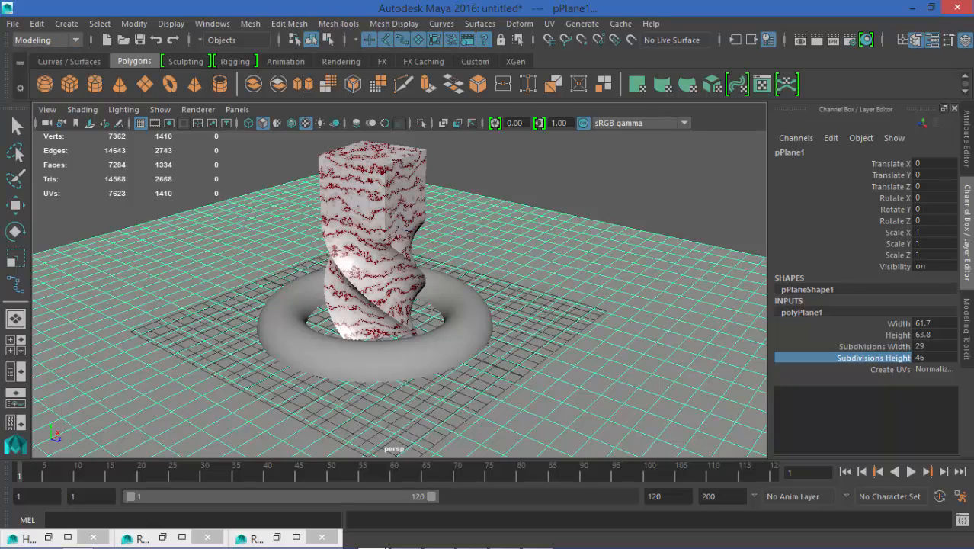
pyautogui.click(518, 24)
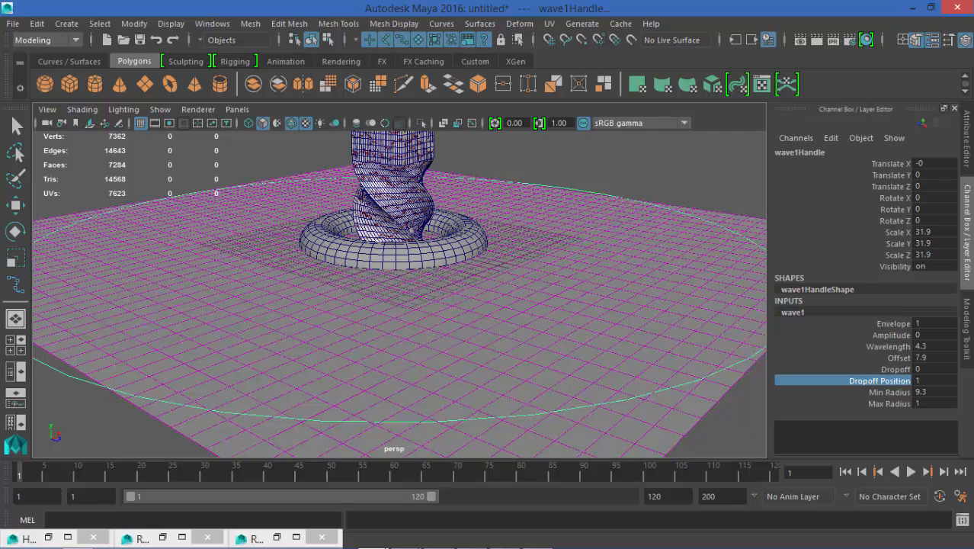
# - Delete the plane's construction history to remove its Wave deformer
pyautogui.click(579, 156)
pyautogui.click(564, 328)
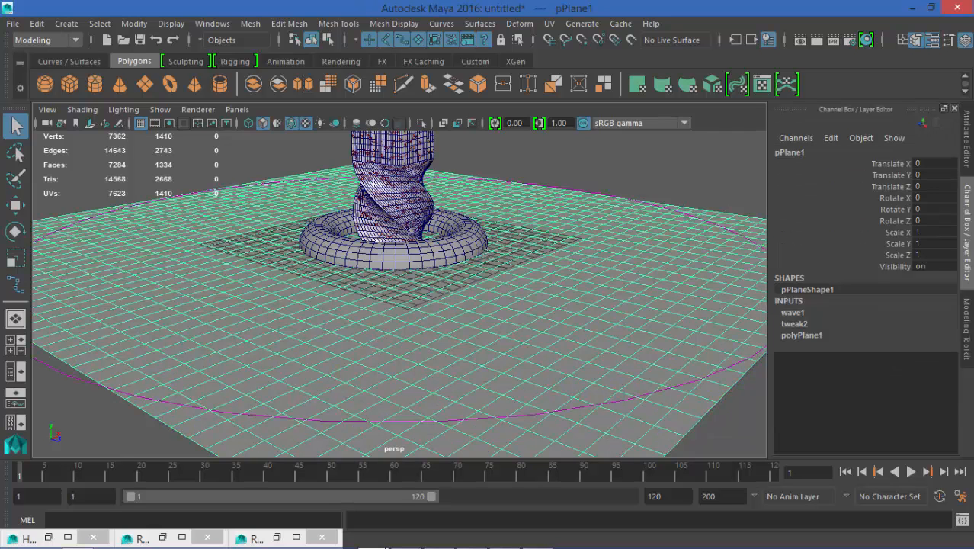
pyautogui.click(37, 23)
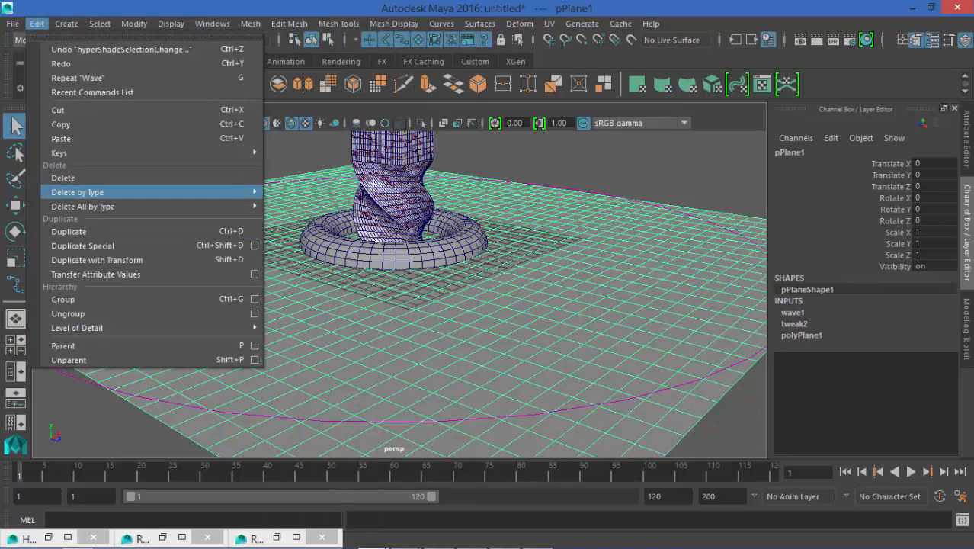
pyautogui.moveTo(78, 192)
pyautogui.click(295, 204)
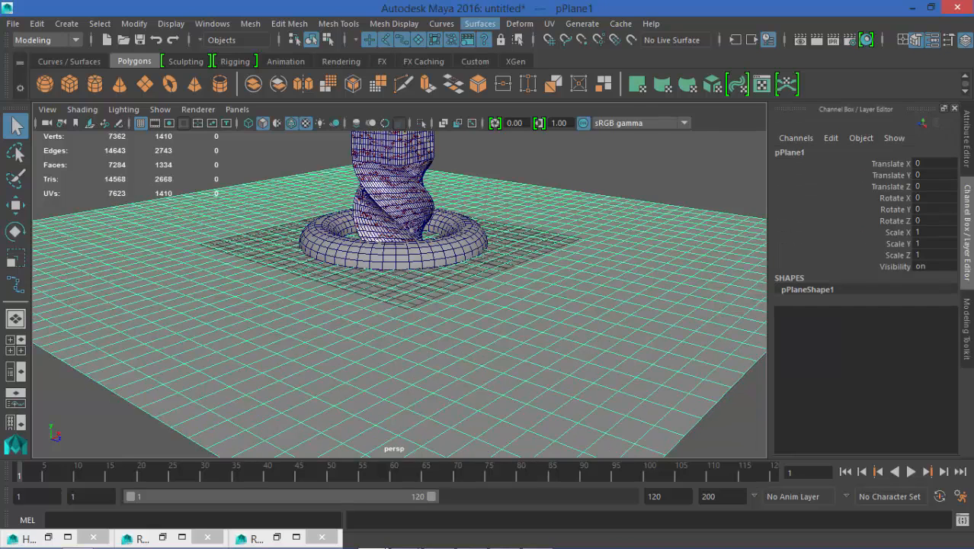
# - Apply a fresh nonlinear Wave deformer to the plane
pyautogui.click(480, 24)
pyautogui.moveTo(519, 24)
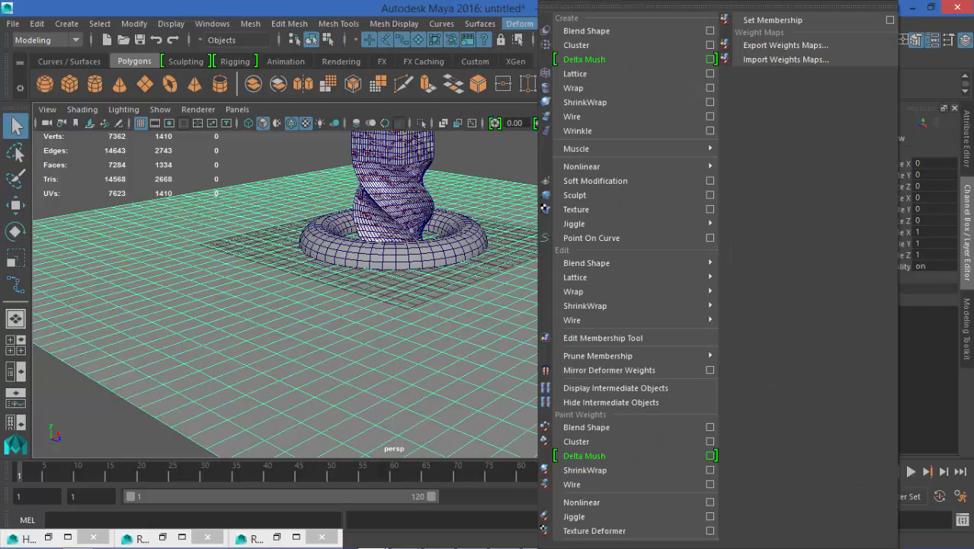
pyautogui.moveTo(602, 166)
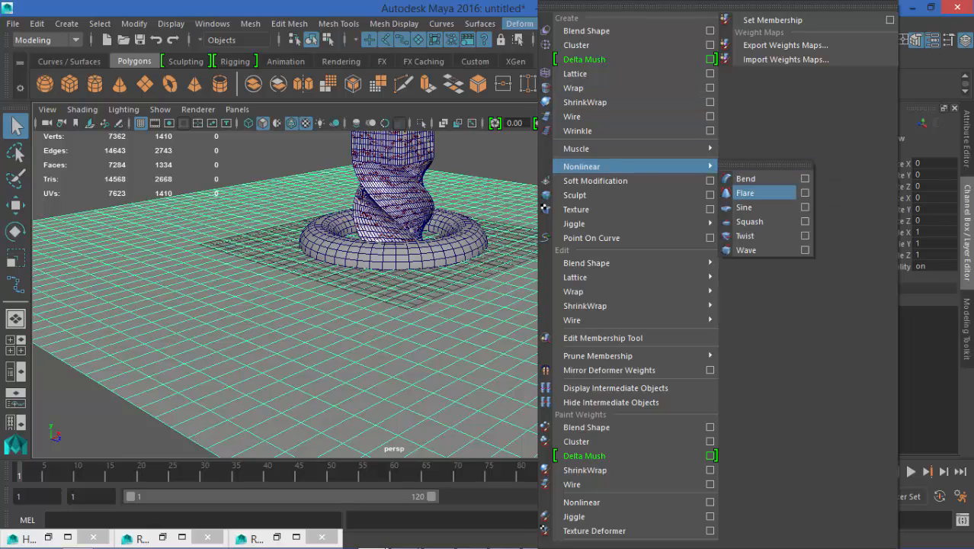
pyautogui.click(745, 250)
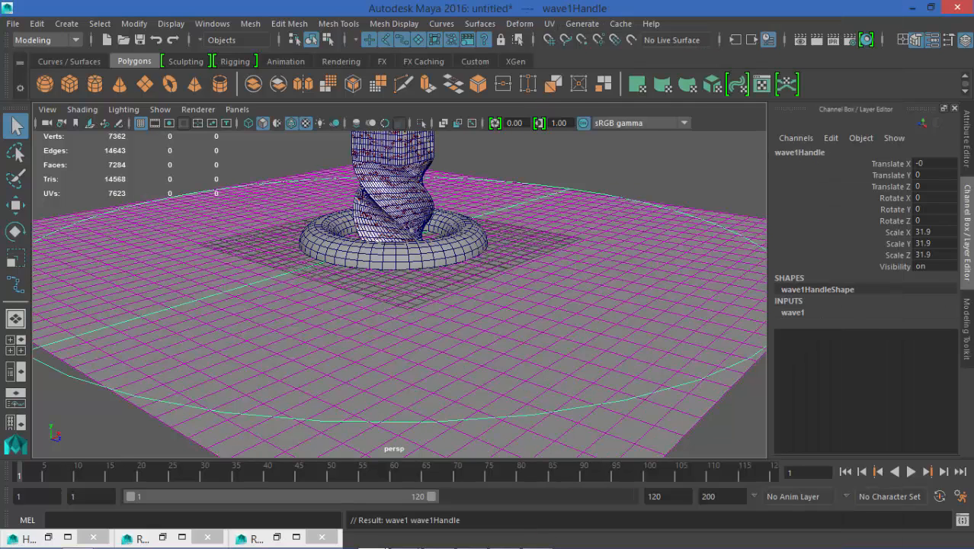
# - Set the Wave deformer's wavelength to 0.1 and its offset to -9.9
pyautogui.click(793, 312)
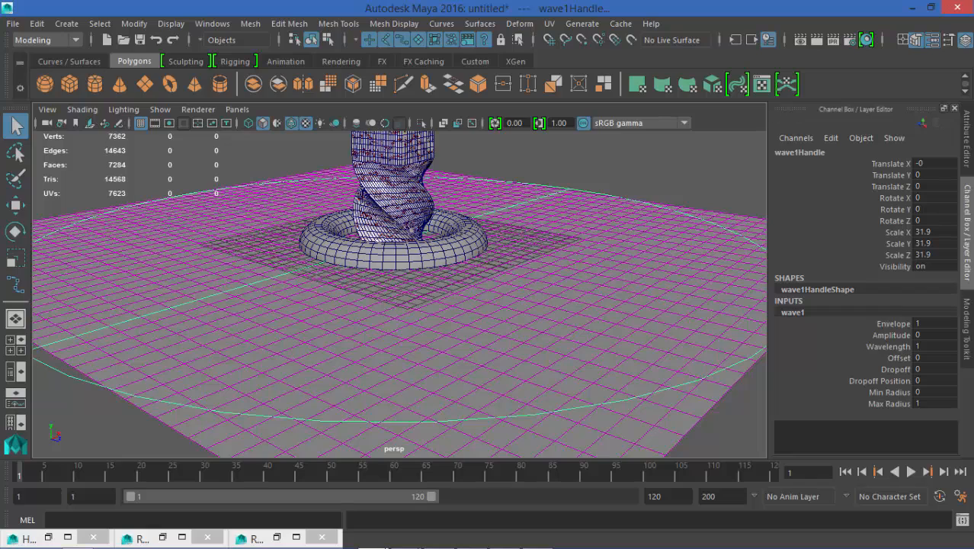
pyautogui.click(888, 347)
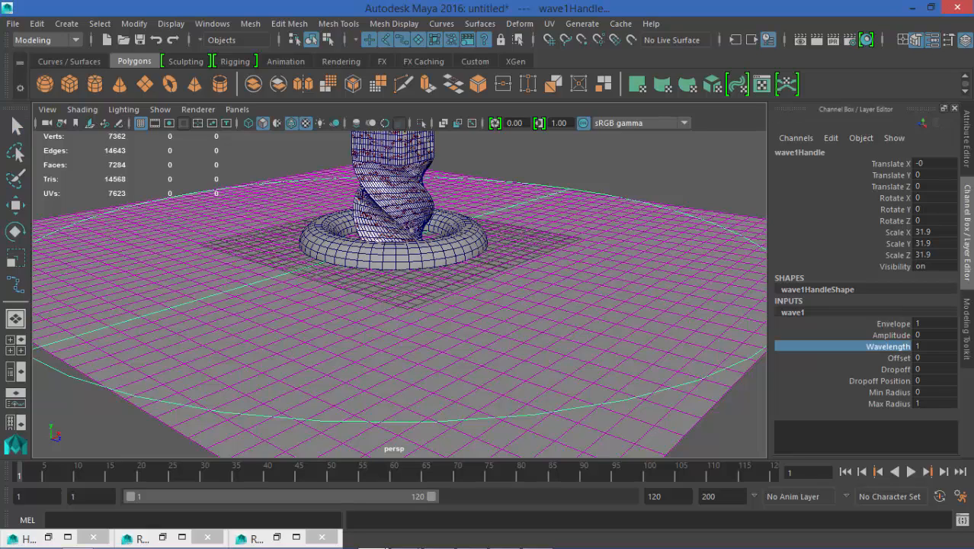
pyautogui.moveTo(457, 304); pyautogui.dragTo(381, 305, button='middle')
pyautogui.click(898, 358)
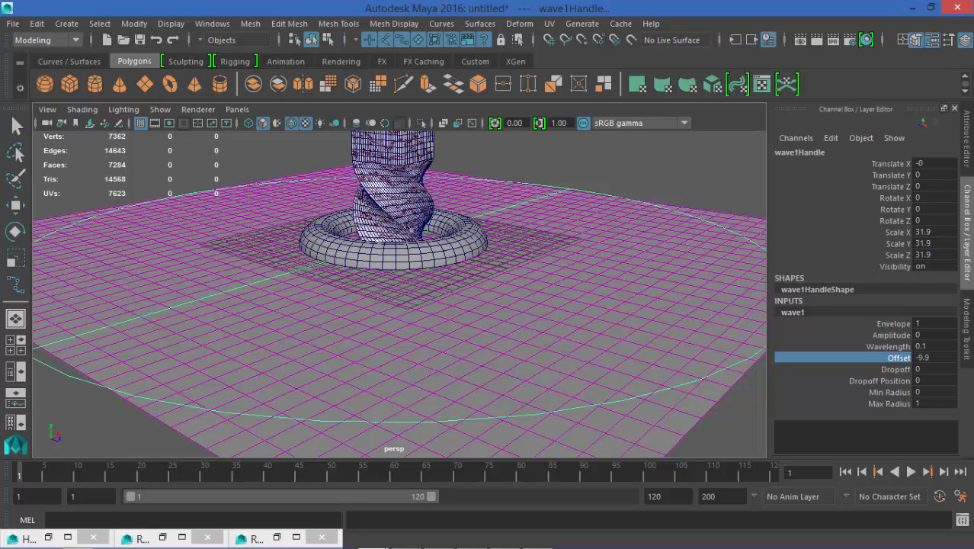
# - Set the Wave deformer's amplitude to -0.1
pyautogui.click(879, 381)
pyautogui.click(891, 335)
pyautogui.moveTo(381, 305)
pyautogui.mouseDown(button='middle')
pyautogui.moveTo(473, 305)
pyautogui.moveTo(372, 305)
pyautogui.moveTo(381, 305)
pyautogui.mouseUp(button='middle')
pyautogui.click(893, 324)
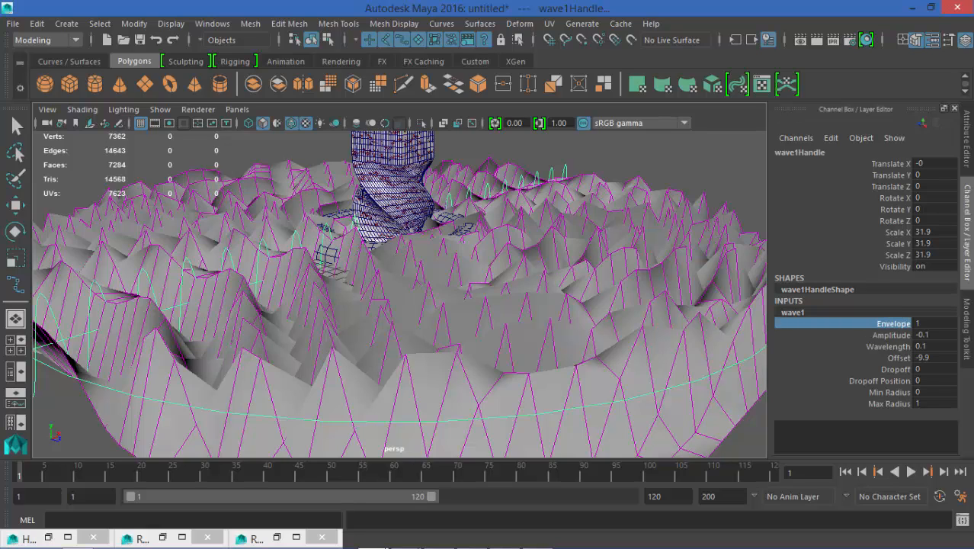
# - Set the Wave deformer's dropoff to 1
pyautogui.click(898, 358)
pyautogui.moveTo(366, 305); pyautogui.dragTo(393, 304, button='middle')
pyautogui.click(896, 369)
pyautogui.scroll(2, 399, 294)
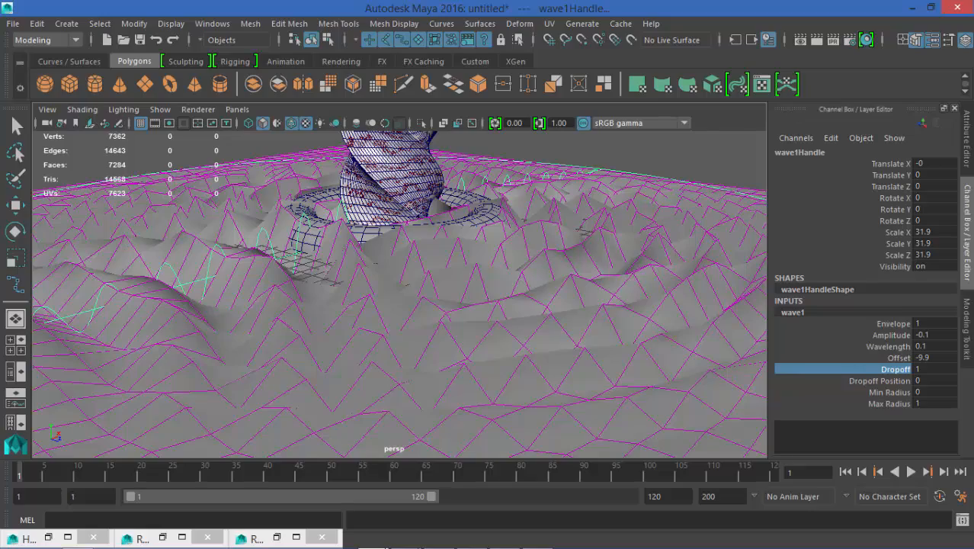
pyautogui.keyDown('alt'); pyautogui.moveTo(412, 282); pyautogui.dragTo(335, 285); pyautogui.keyUp('alt')
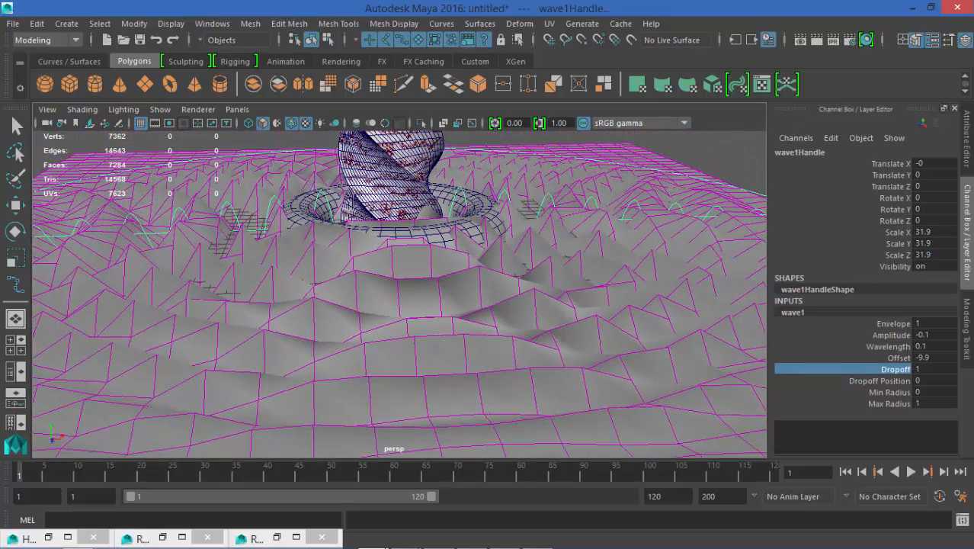
# - Set the Wave deformer's dropoff position to 0.2, leaving its minimum and maximum radius as they are
pyautogui.click(880, 380)
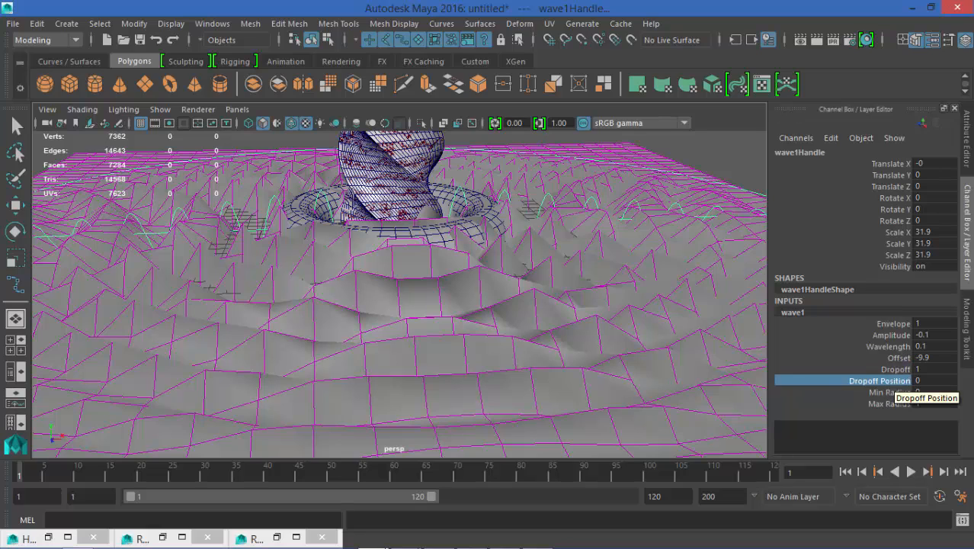
pyautogui.moveTo(457, 305)
pyautogui.mouseDown(button='middle')
pyautogui.moveTo(519, 305)
pyautogui.moveTo(434, 304)
pyautogui.moveTo(463, 305)
pyautogui.mouseUp(button='middle')
pyautogui.click(890, 392)
pyautogui.click(890, 403)
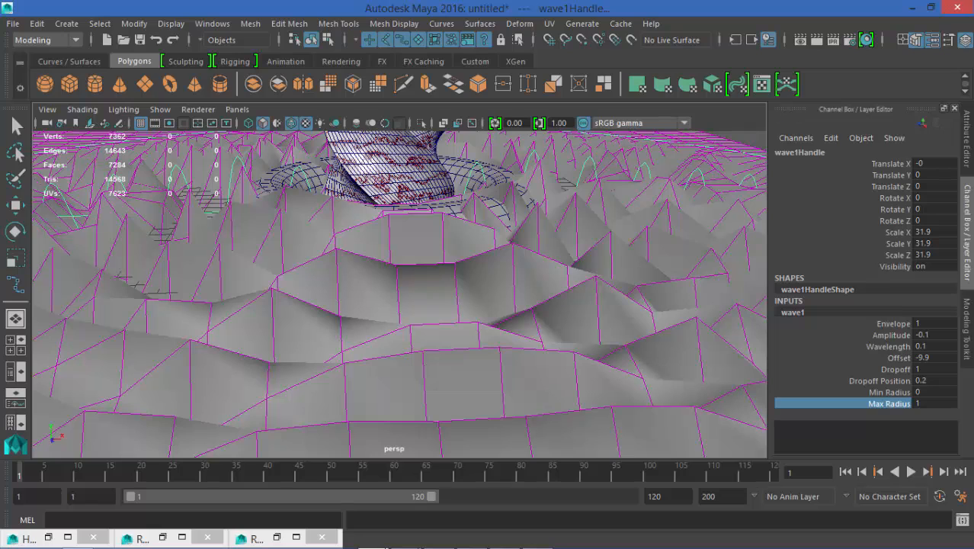
# - Turn on smooth mesh preview for the rippled plane and deselect it
pyautogui.press('q')
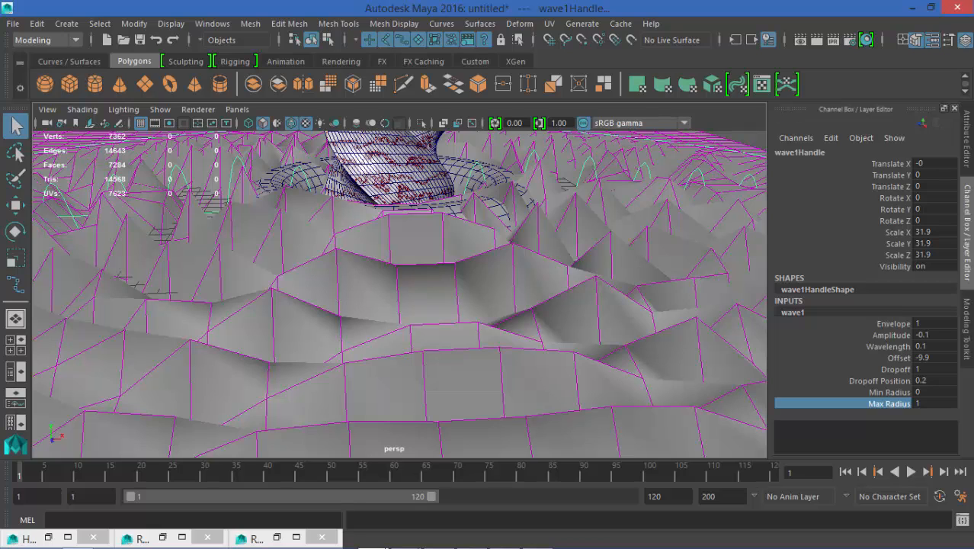
pyautogui.press('3')
pyautogui.moveTo(429, 138); pyautogui.dragTo(497, 116, button='right')
pyautogui.click(457, 267)
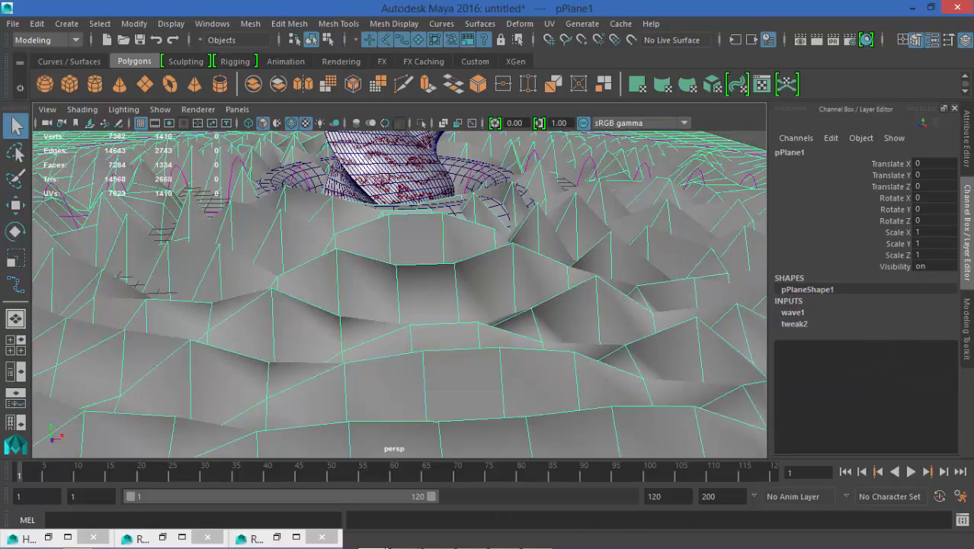
pyautogui.press('3')
pyautogui.keyDown('alt'); pyautogui.moveTo(396, 297); pyautogui.dragTo(522, 271); pyautogui.keyUp('alt')
pyautogui.scroll(-5, 399, 294)
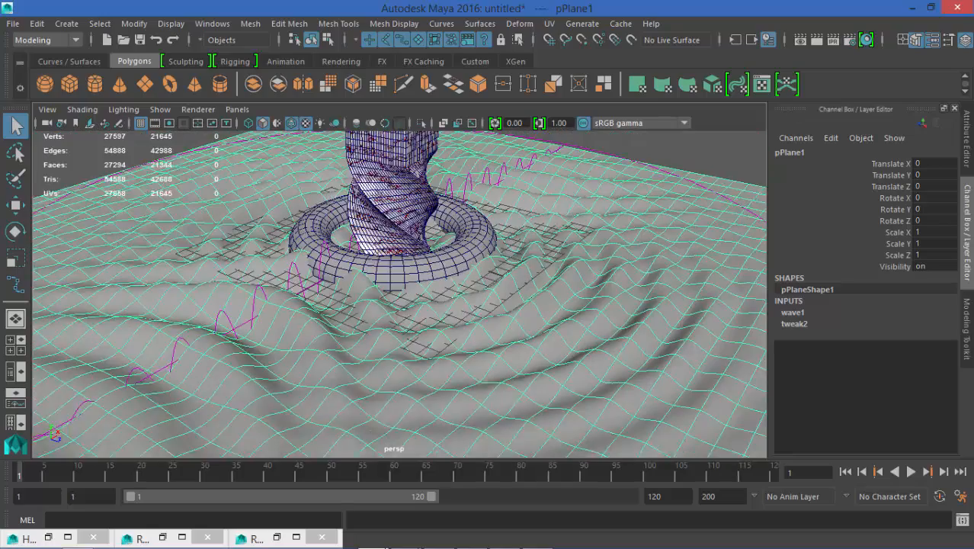
pyautogui.click(655, 159)
# - Select the torus and the twisted column and move them both slightly upward above the plane
pyautogui.scroll(-5, 399, 294)
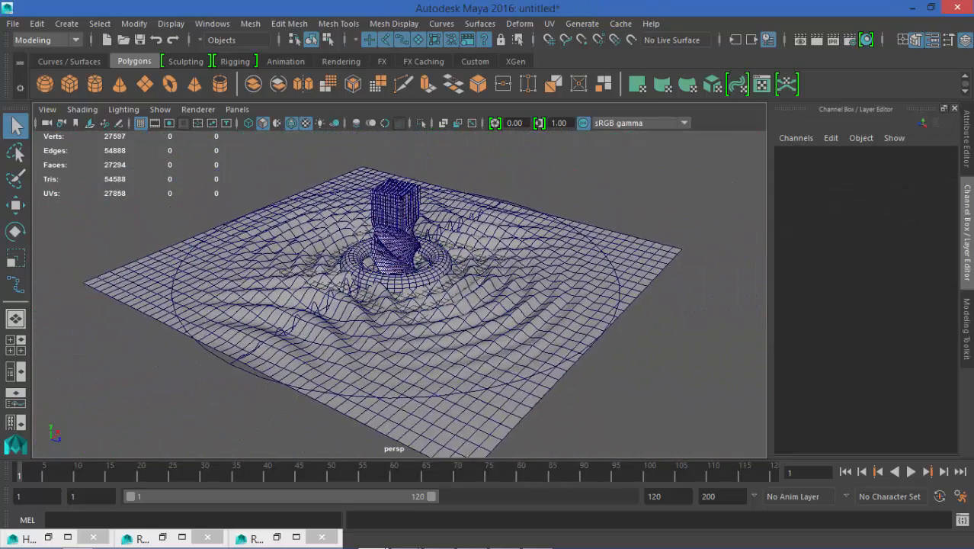
pyautogui.scroll(3, 399, 293)
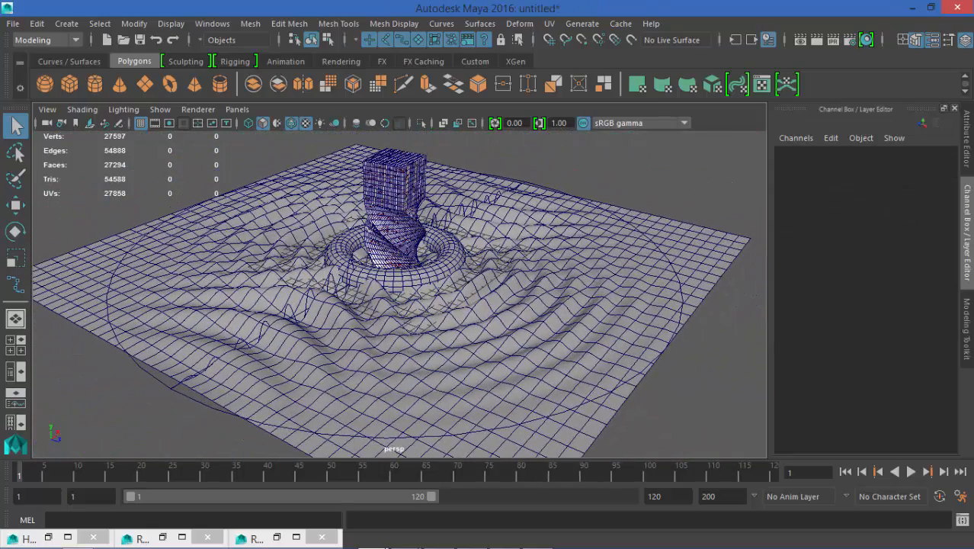
pyautogui.click(448, 250)
pyautogui.keyDown('shift'); pyautogui.click(410, 207); pyautogui.keyUp('shift')
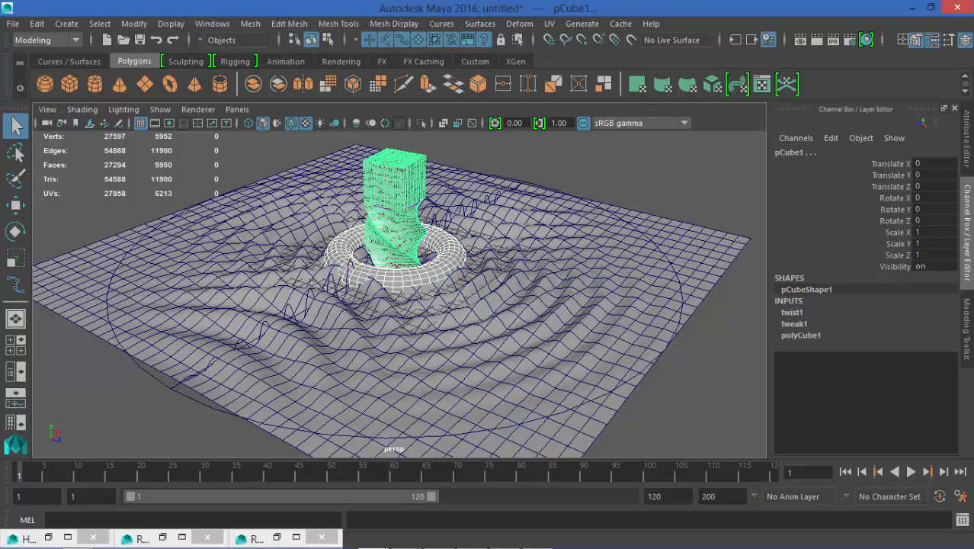
pyautogui.press('w')
pyautogui.moveTo(394, 192); pyautogui.dragTo(394, 170)
pyautogui.click(533, 160)
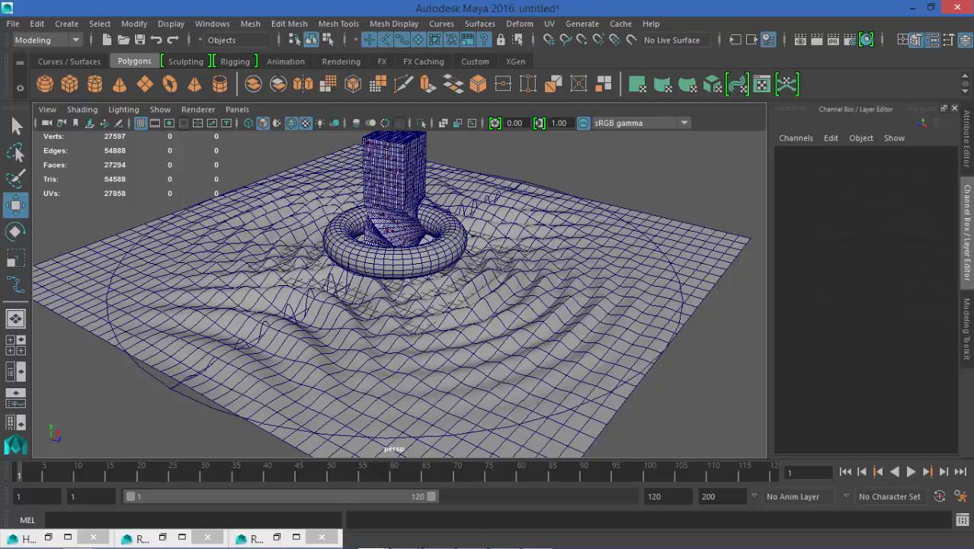
# - Turn off the wireframe overlay on shaded objects in the perspective view
pyautogui.scroll(6, 399, 295)
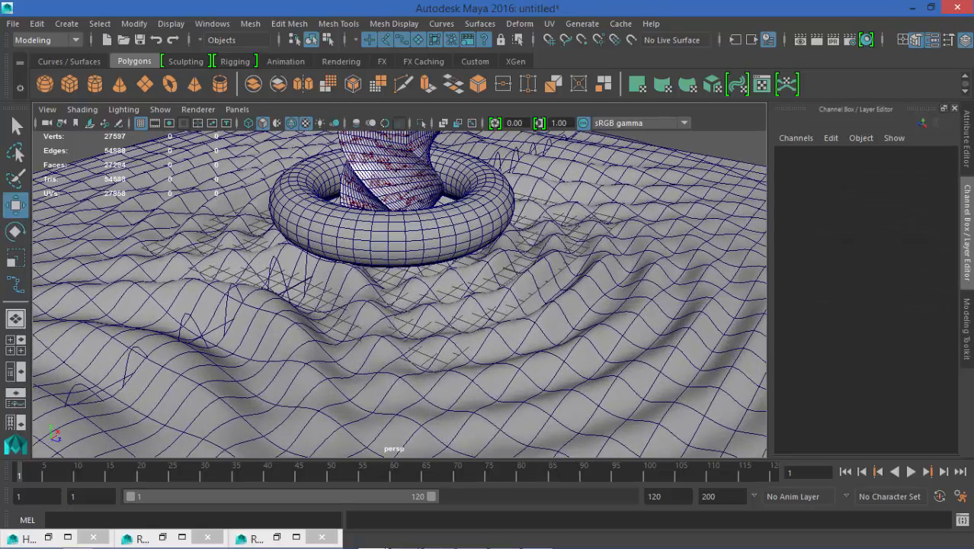
pyautogui.click(291, 123)
pyautogui.moveTo(358, 381)
pyautogui.keyDown('alt'); pyautogui.mouseDown()
pyautogui.moveTo(387, 318)
pyautogui.moveTo(381, 356)
pyautogui.moveTo(365, 370)
pyautogui.mouseUp(); pyautogui.keyUp('alt')
# - Assign the existing oceanShader1 material to the plane and deselect it
pyautogui.click(525, 383)
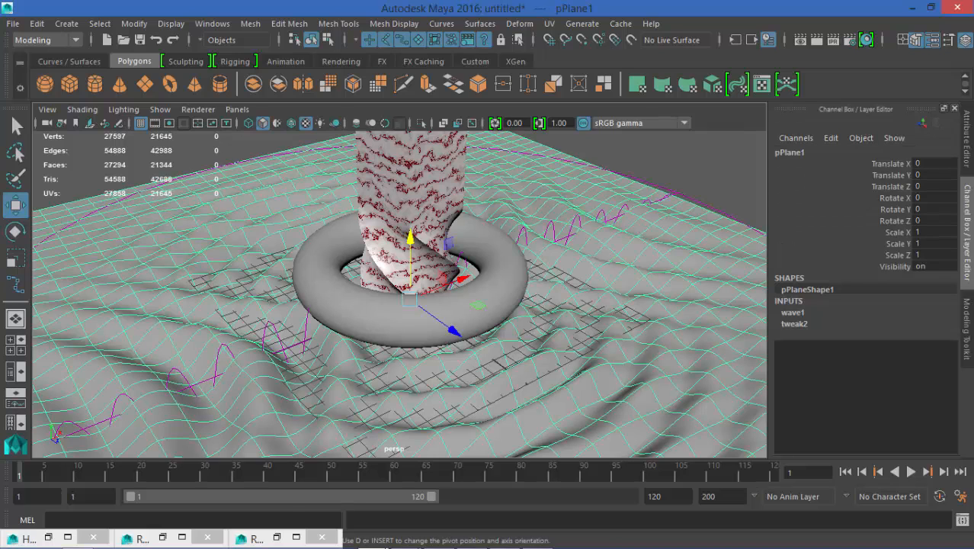
pyautogui.rightClick(227, 137)
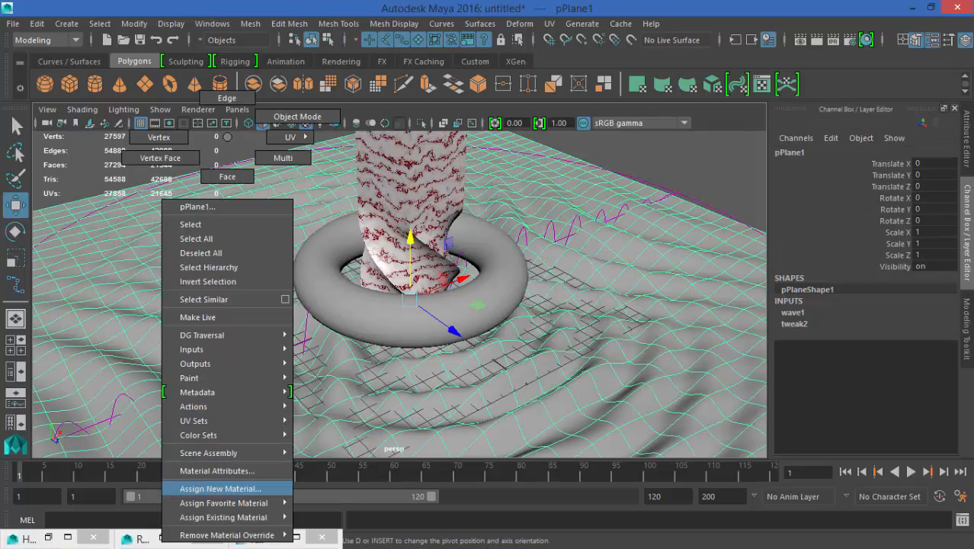
pyautogui.moveTo(223, 502)
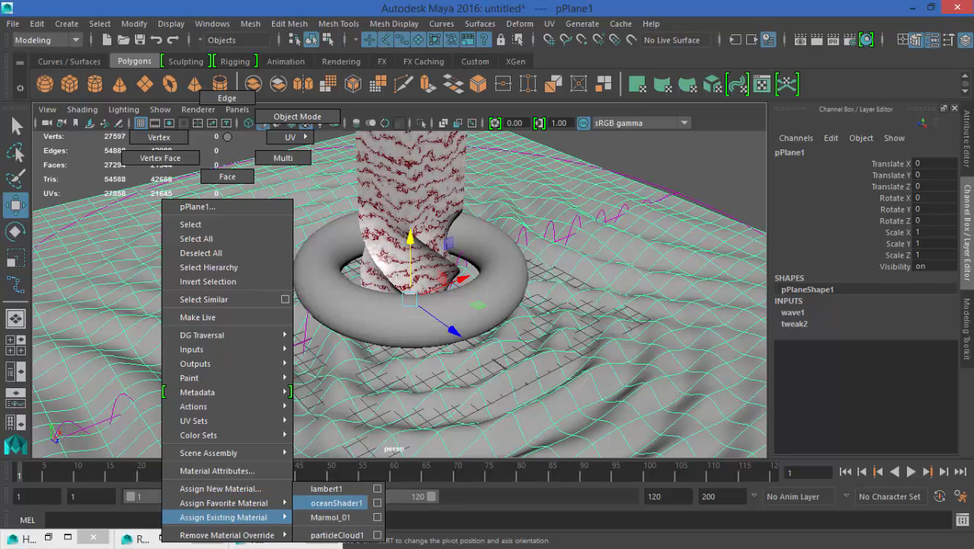
pyautogui.click(336, 502)
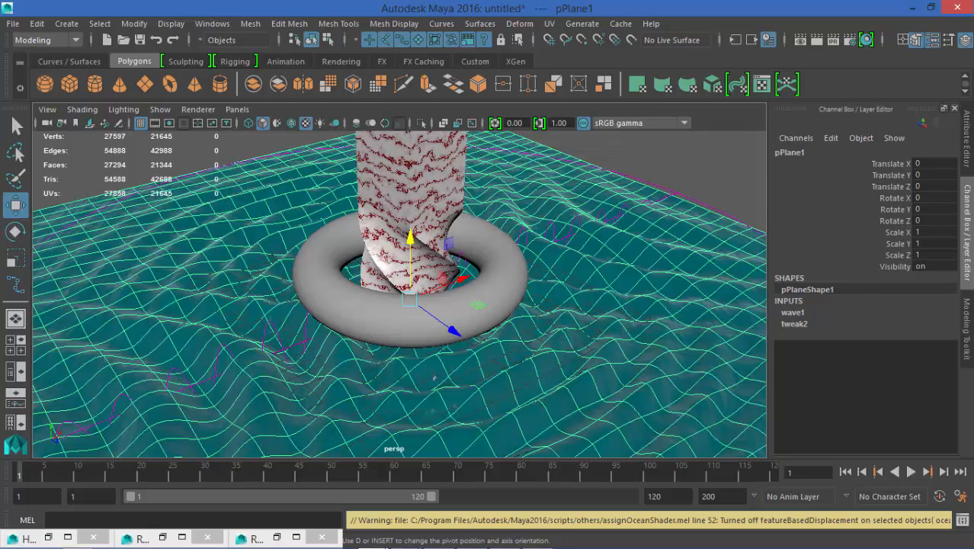
pyautogui.click(657, 157)
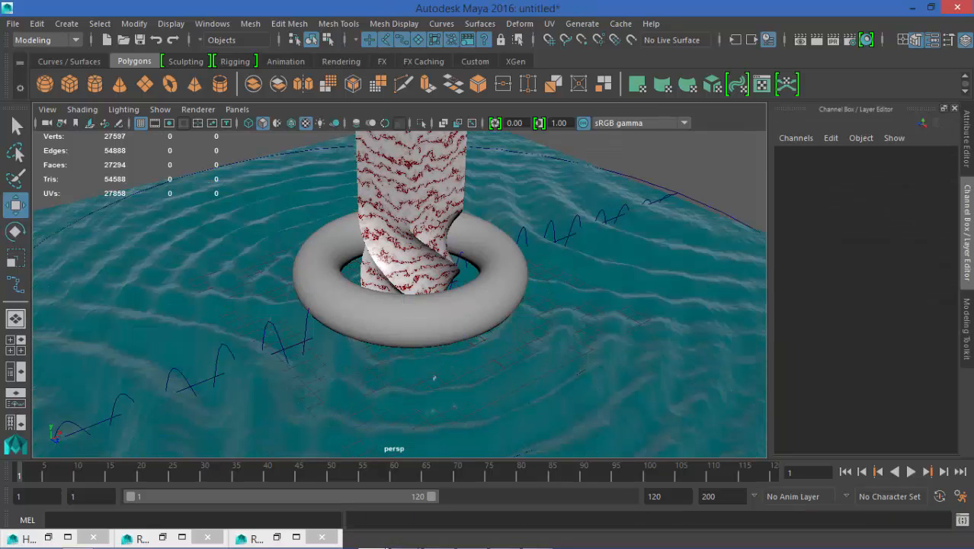
# - Save the scene as a Maya Binary file named "Materiales e Iluminación" in the Maya básico folder
pyautogui.keyDown('alt'); pyautogui.moveTo(435, 378); pyautogui.dragTo(481, 287); pyautogui.keyUp('alt')
pyautogui.keyDown('alt'); pyautogui.moveTo(446, 193); pyautogui.dragTo(485, 176, button='right'); pyautogui.keyUp('alt')
pyautogui.keyDown('alt'); pyautogui.moveTo(461, 139); pyautogui.dragTo(443, 374); pyautogui.keyUp('alt')
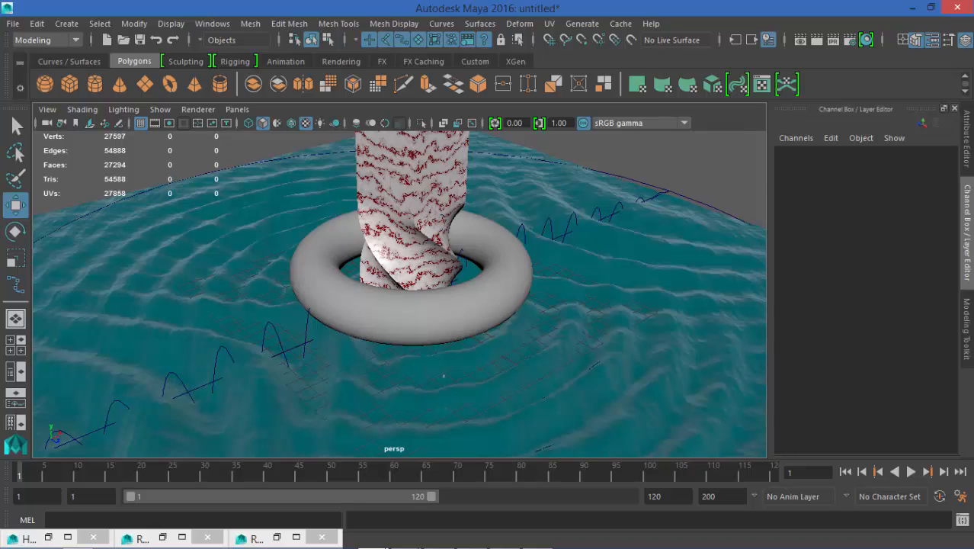
pyautogui.hotkey('ctrl', 's')
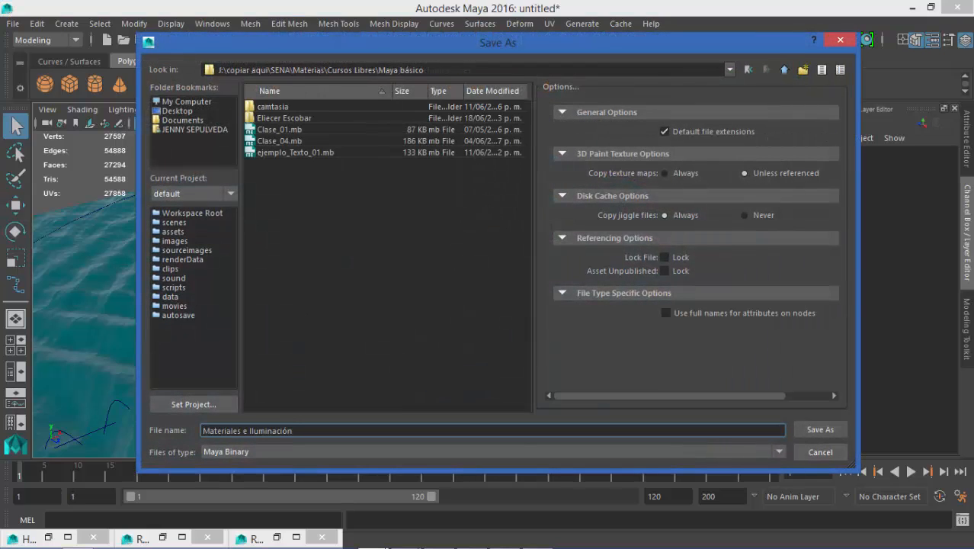
pyautogui.press('Return')
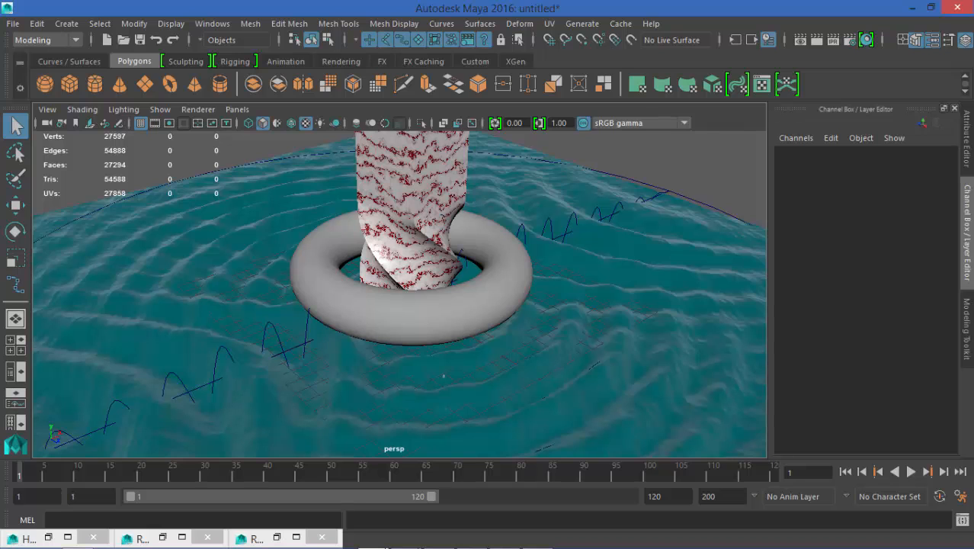
# - Select the ocean plane and turn off its smooth mesh preview
pyautogui.press('w')
pyautogui.click(443, 374)
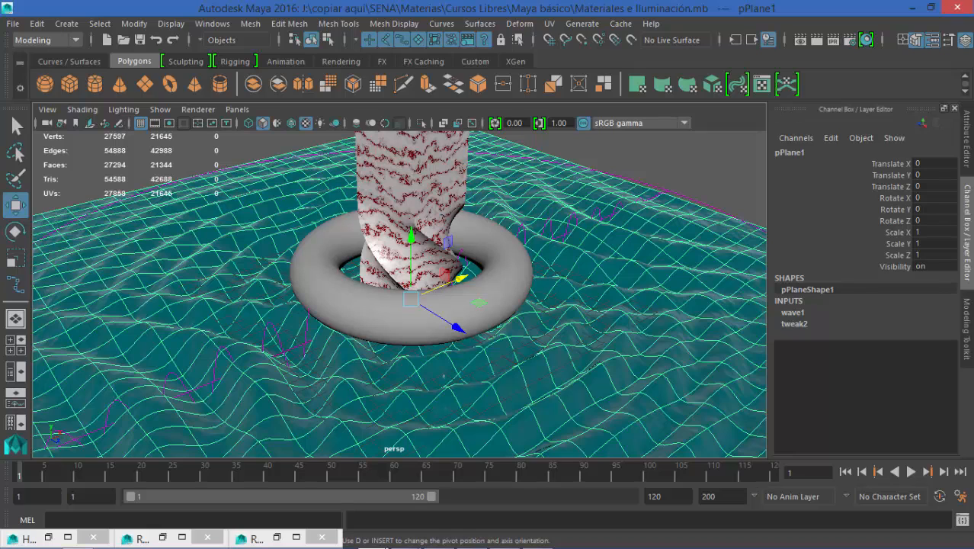
pyautogui.press('1')
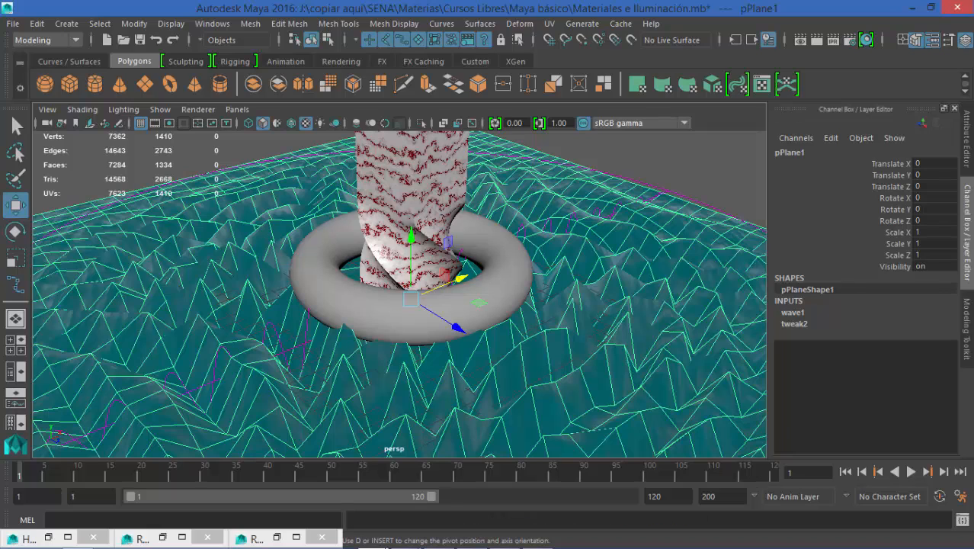
# - Set the Wave deformer's offset to -8.4 and deselect its handle
pyautogui.click(214, 377)
pyautogui.click(793, 312)
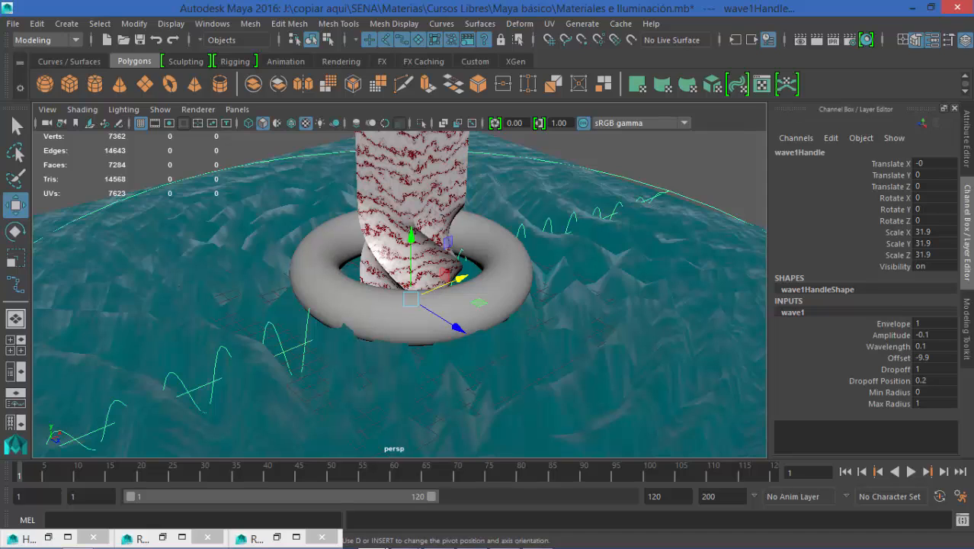
pyautogui.click(899, 358)
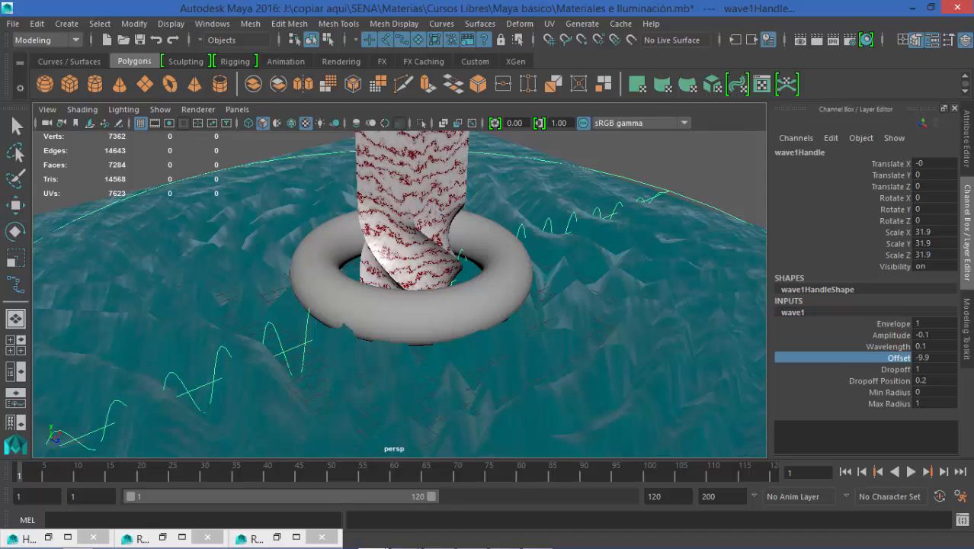
pyautogui.moveTo(399, 295); pyautogui.dragTo(426, 294, button='middle')
pyautogui.click(933, 358)
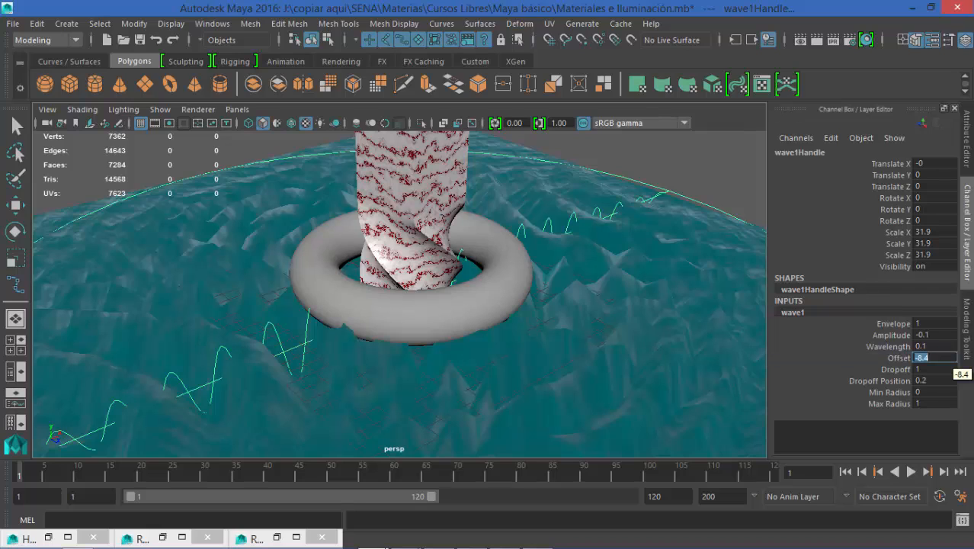
pyautogui.click(704, 164)
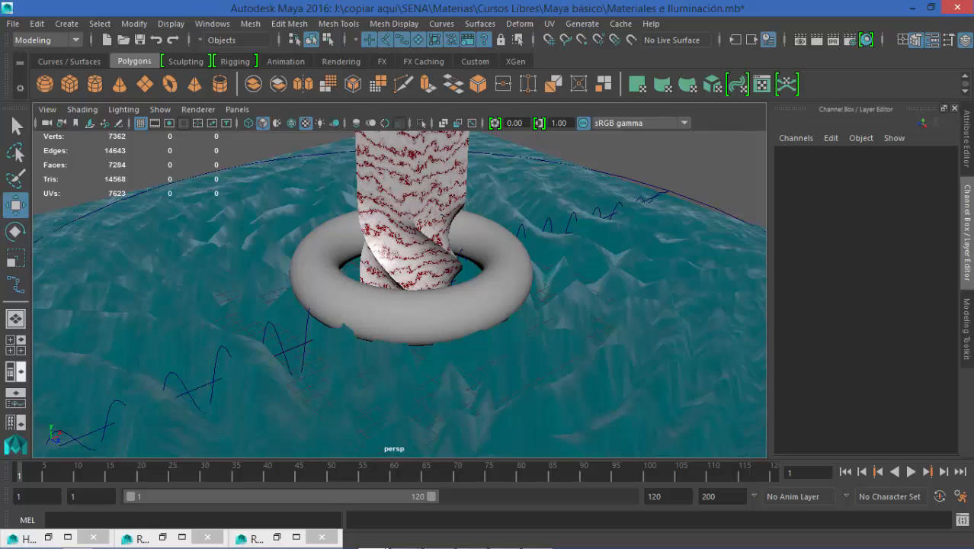
# - Show the Outliner beside the view, delete wave1Handle, and return to the single perspective view
pyautogui.click(15, 371)
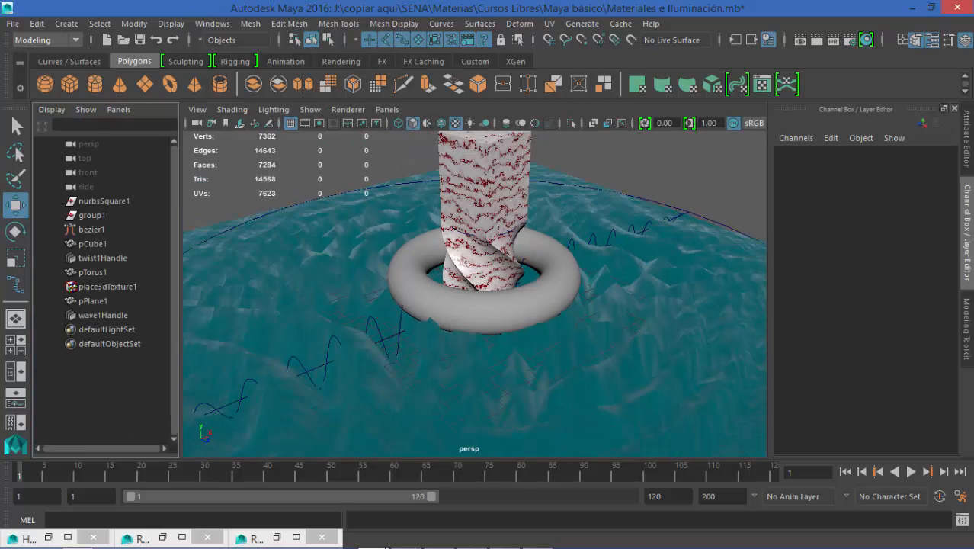
pyautogui.click(103, 315)
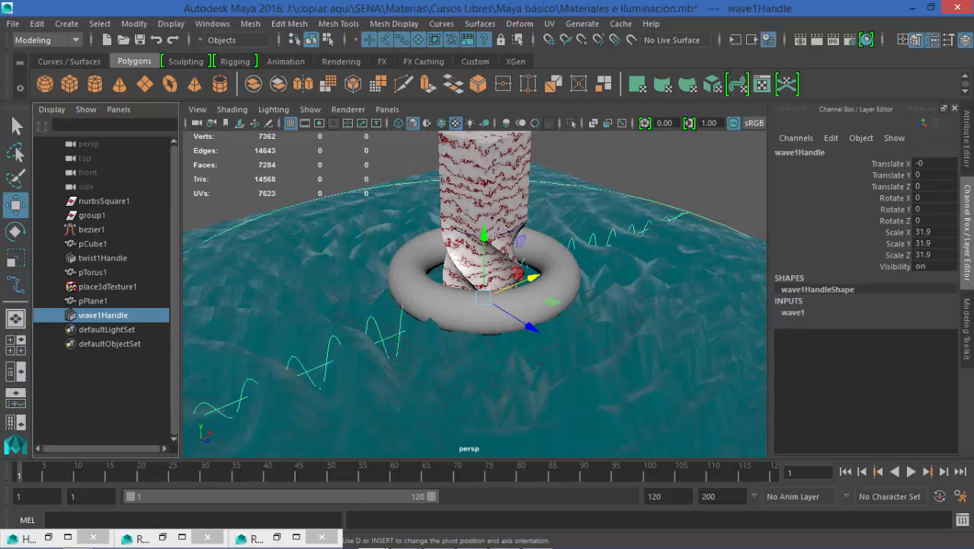
pyautogui.press('Delete')
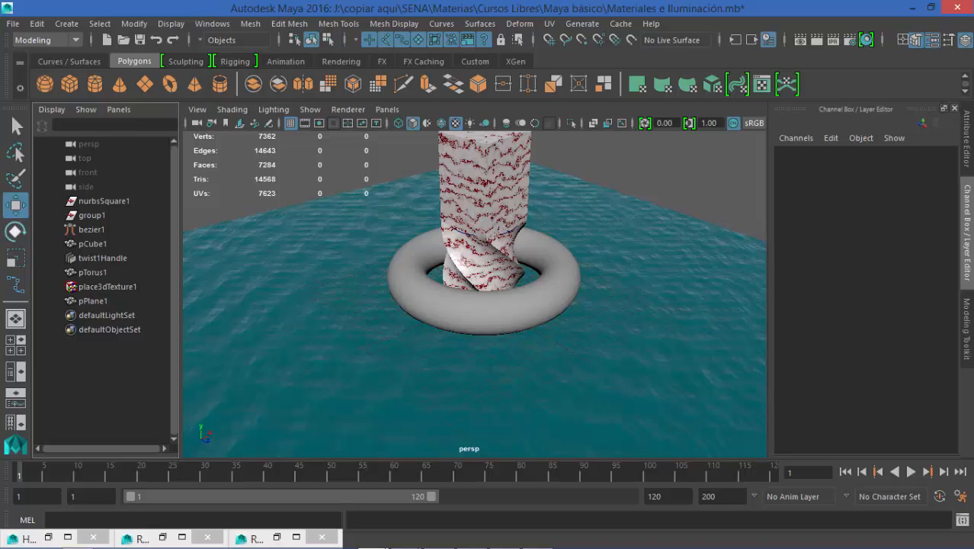
pyautogui.press('q')
pyautogui.click(15, 319)
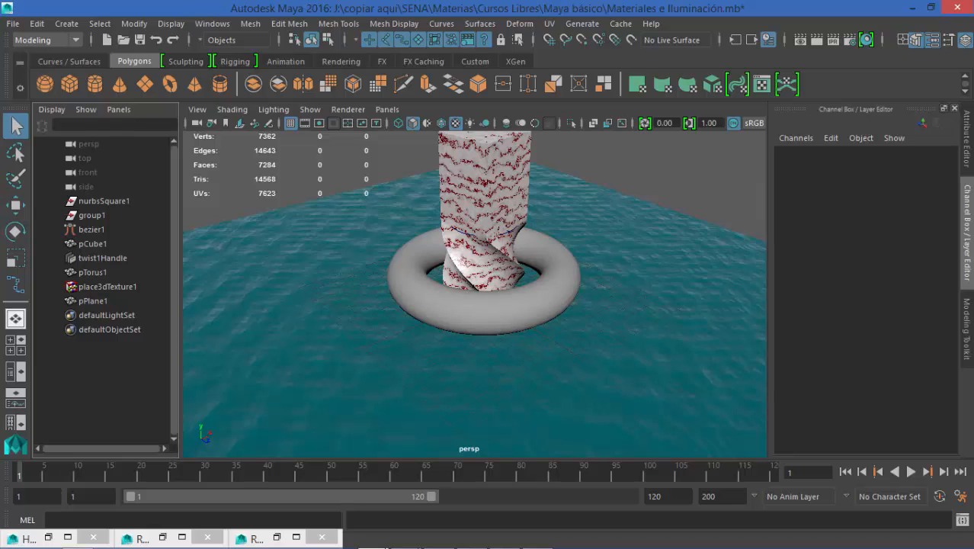
# - Frame the torus and ocean surface from a low angle and save the scene
pyautogui.keyDown('alt'); pyautogui.moveTo(412, 289); pyautogui.dragTo(465, 297); pyautogui.keyUp('alt')
pyautogui.scroll(8, 411, 290)
pyautogui.scroll(-5, 426, 289)
pyautogui.scroll(-2, 411, 290)
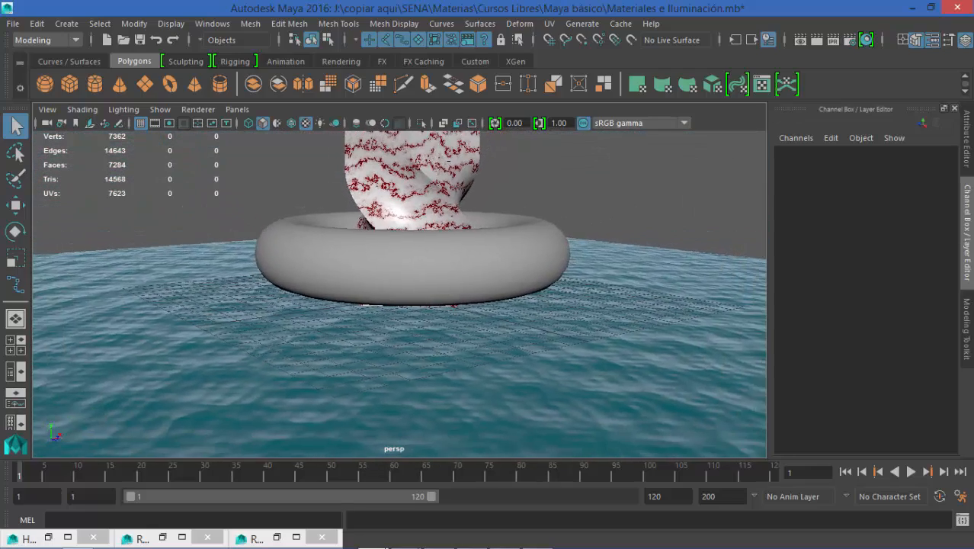
pyautogui.keyDown('alt'); pyautogui.moveTo(412, 290); pyautogui.dragTo(366, 316, button='middle'); pyautogui.keyUp('alt')
pyautogui.hotkey('ctrl', 's')
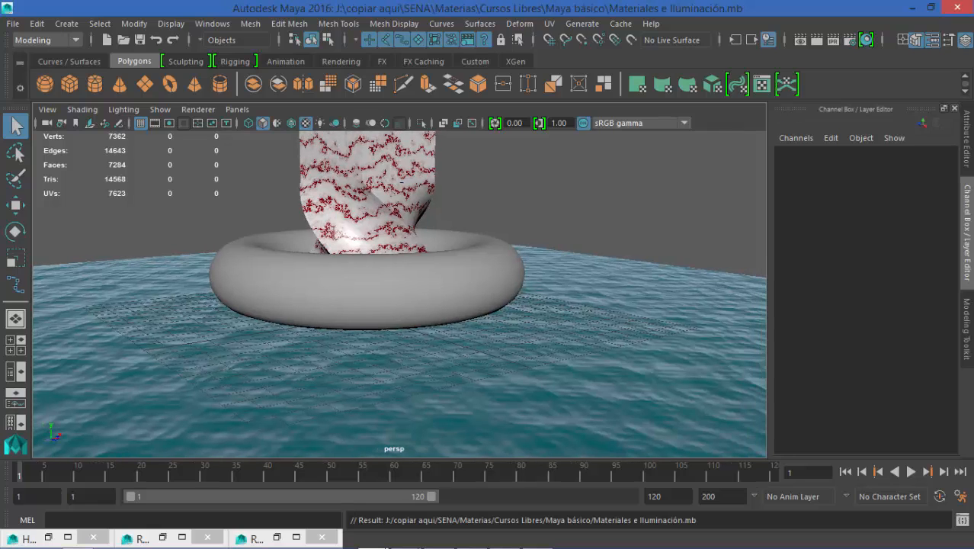
# - Switch to the Rendering menu set and add an ambient light to the scene
pyautogui.click(48, 40)
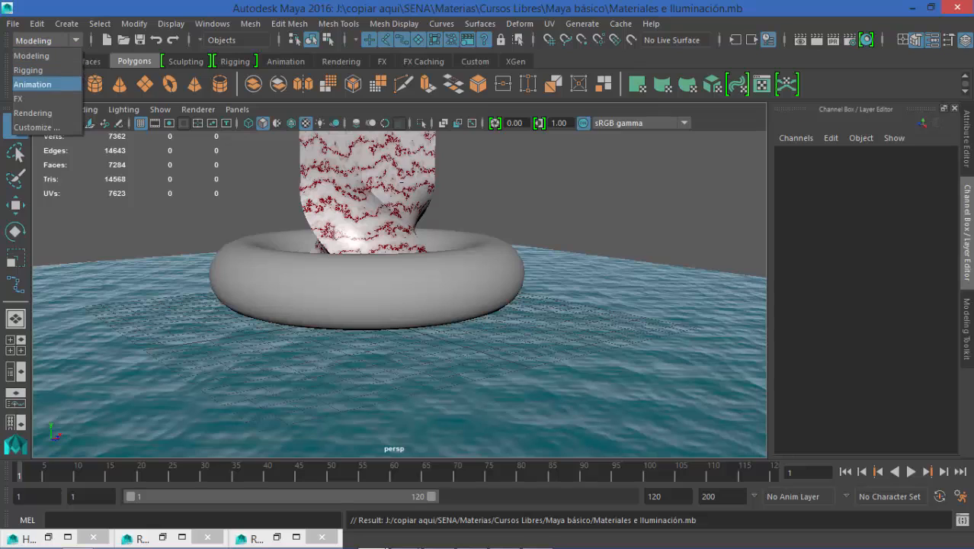
pyautogui.click(48, 112)
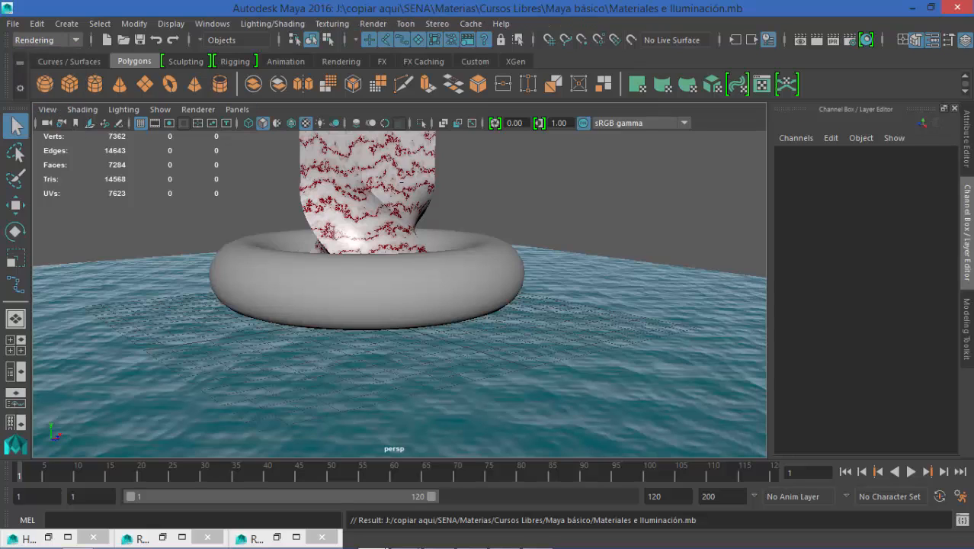
pyautogui.click(341, 62)
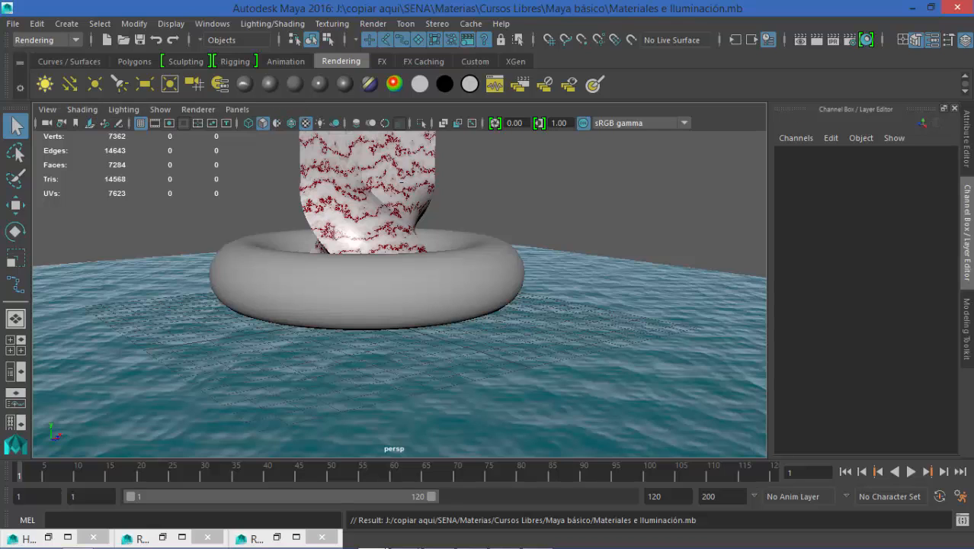
pyautogui.click(44, 84)
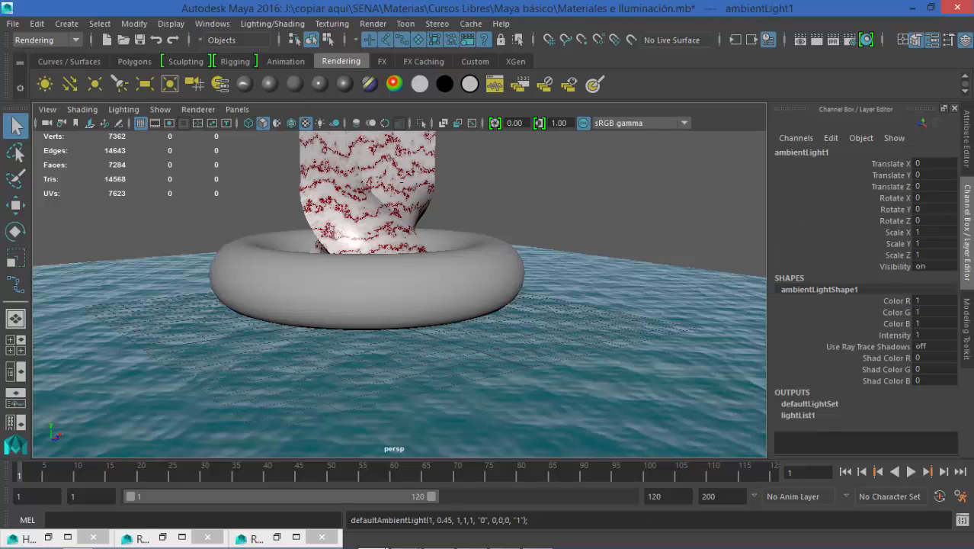
pyautogui.keyDown('alt'); pyautogui.moveTo(402, 221); pyautogui.dragTo(479, 226); pyautogui.keyUp('alt')
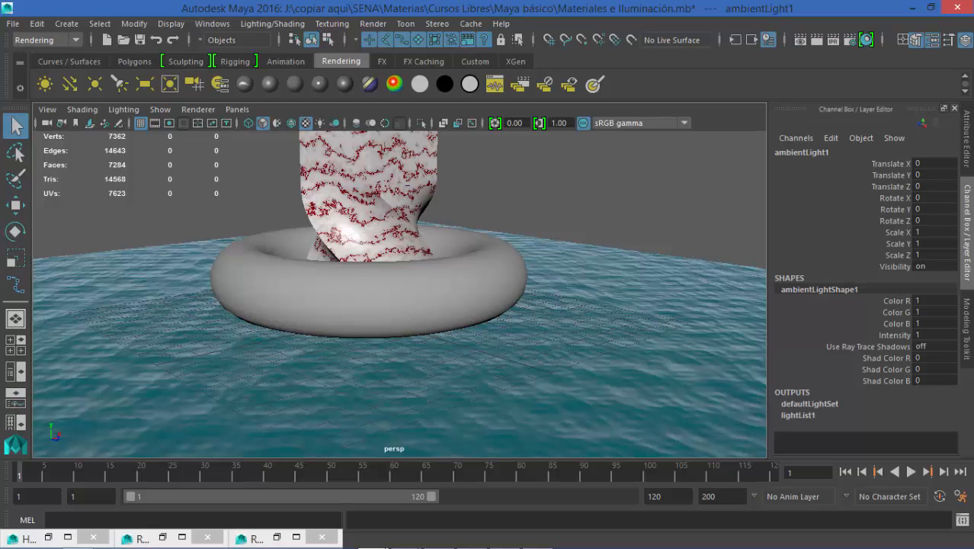
# - Create a Phong E material in the Hypershade and rename it Plano_01
pyautogui.click(488, 381)
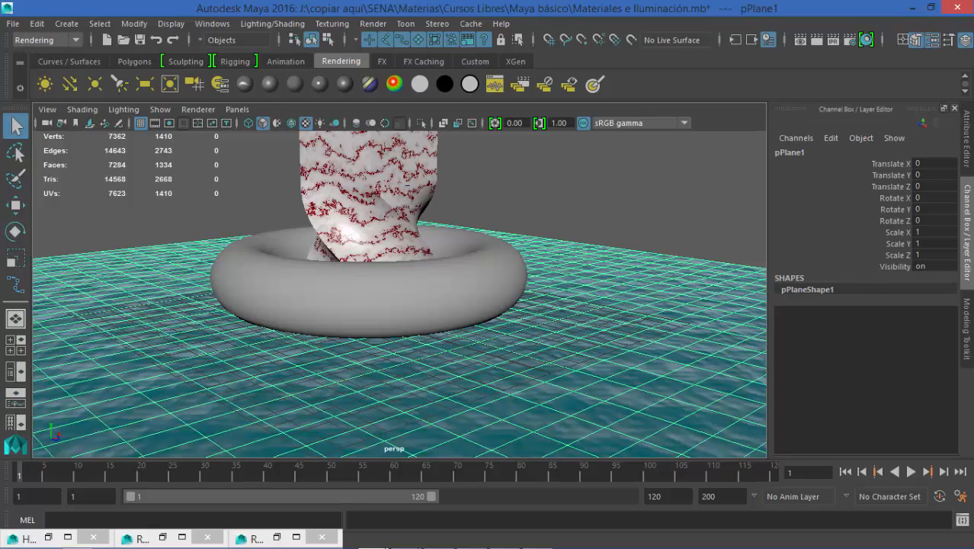
pyautogui.click(866, 40)
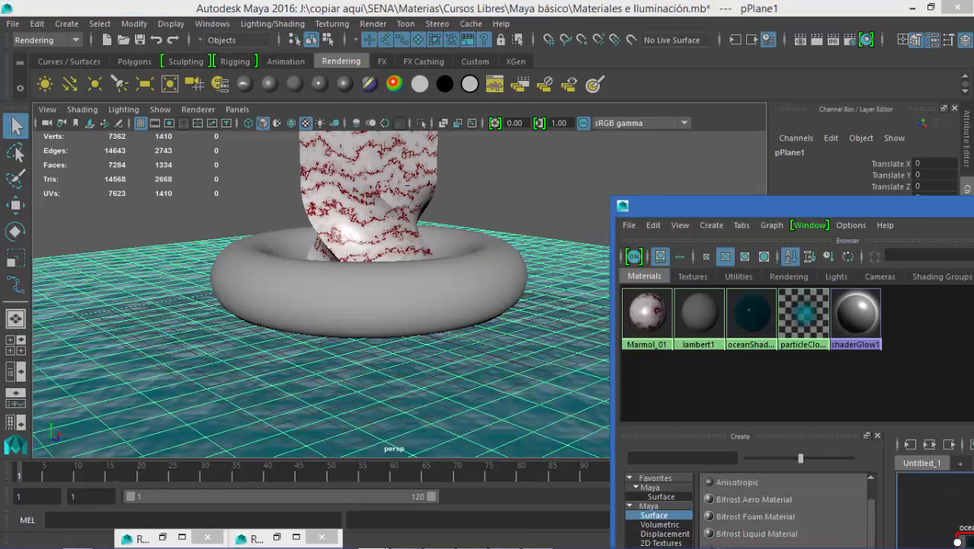
pyautogui.moveTo(762, 206); pyautogui.dragTo(681, 22)
pyautogui.click(672, 220)
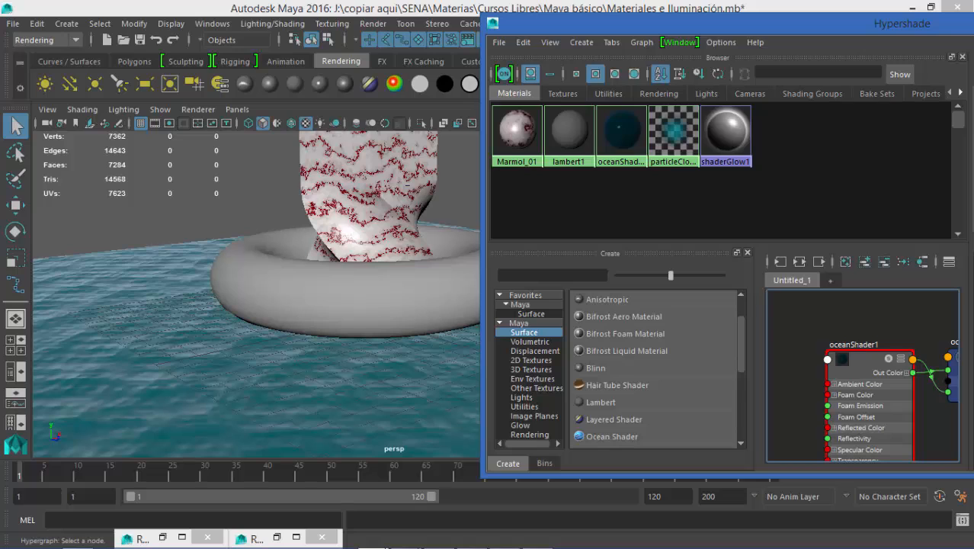
pyautogui.moveTo(740, 345); pyautogui.dragTo(740, 377)
pyautogui.click(602, 402)
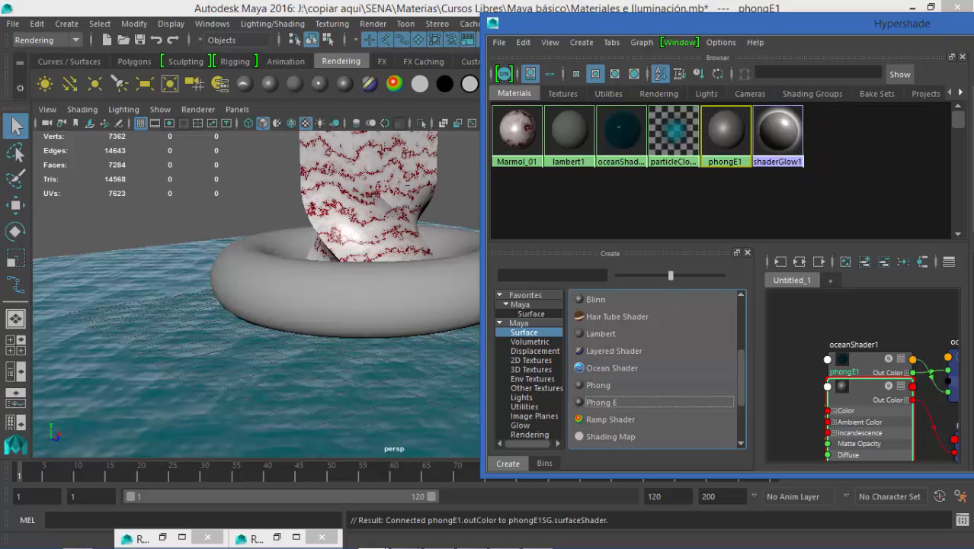
pyautogui.doubleClick(792, 24)
pyautogui.doubleClick(760, 304)
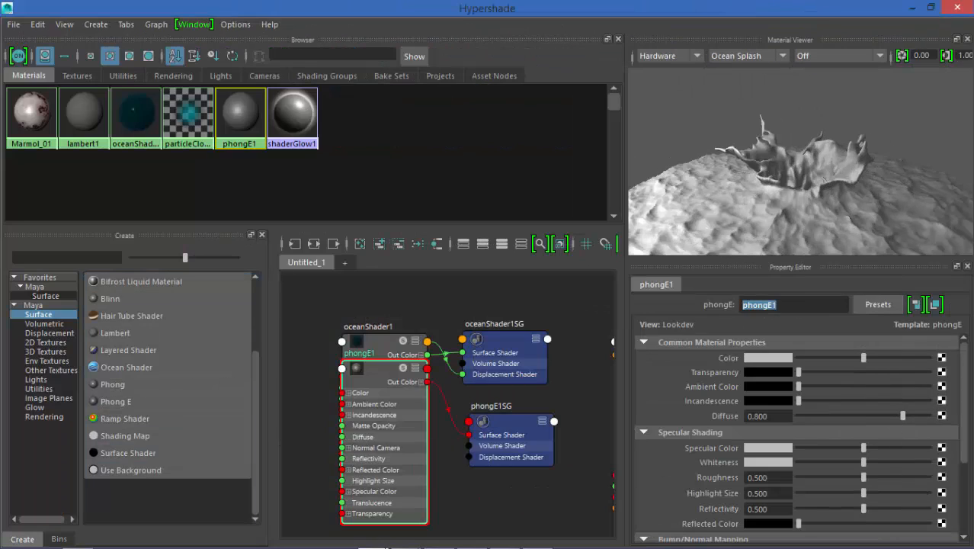
pyautogui.write('Plano_01')
pyautogui.press('Return')
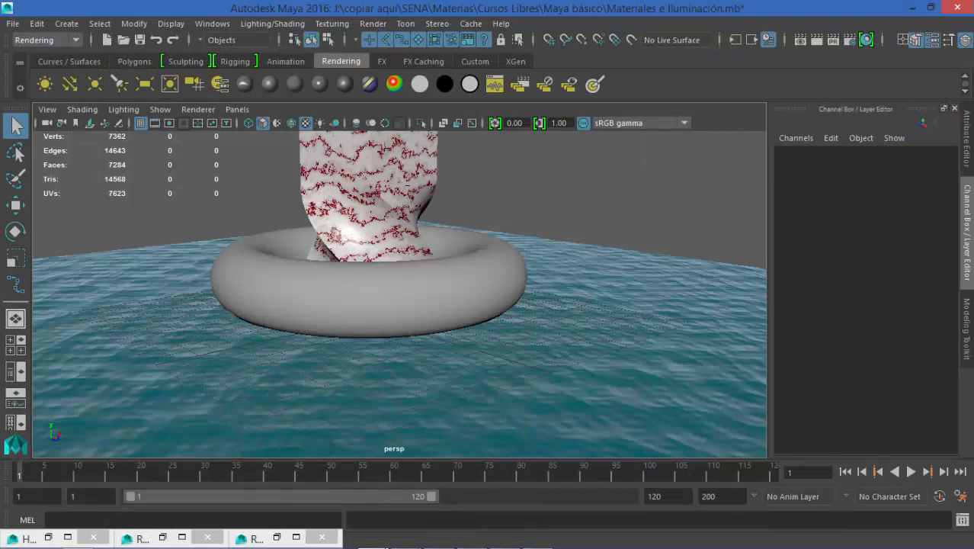
# - Assign the existing Plano_01 material to the ocean plane and deselect the plane
pyautogui.click(648, 320)
pyautogui.rightClick(577, 137)
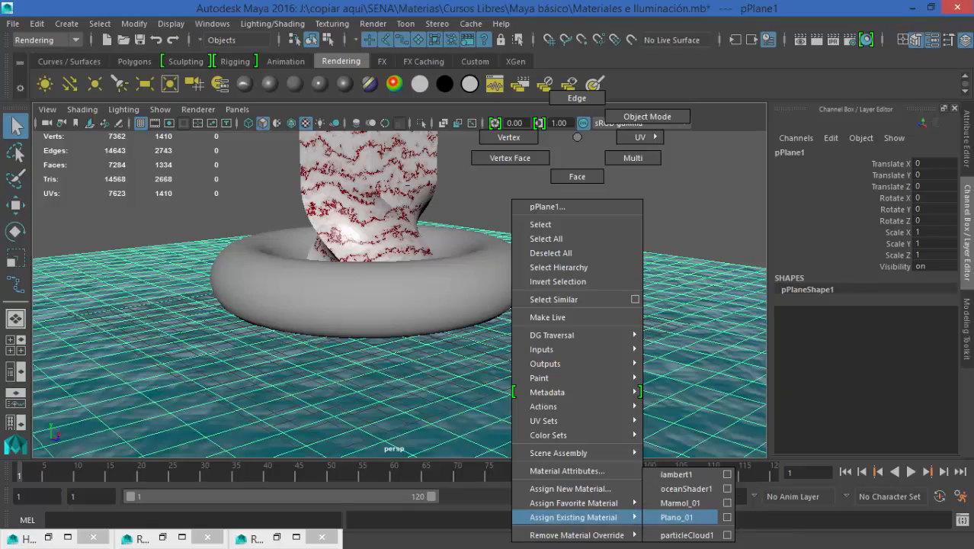
pyautogui.click(678, 516)
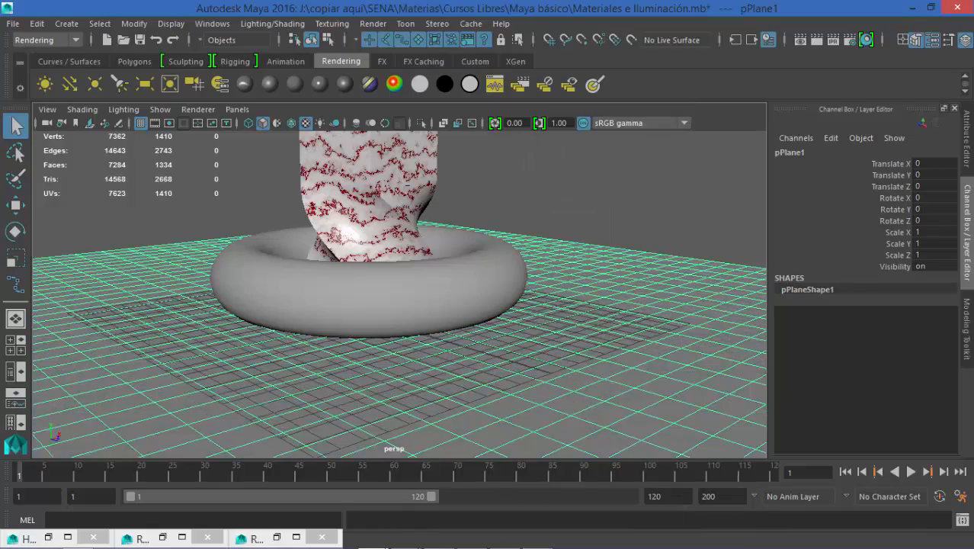
pyautogui.moveTo(407, 185)
pyautogui.keyDown('alt'); pyautogui.mouseDown()
pyautogui.moveTo(417, 180)
pyautogui.moveTo(368, 213)
pyautogui.moveTo(416, 163)
pyautogui.moveTo(407, 187)
pyautogui.mouseUp(); pyautogui.keyUp('alt')
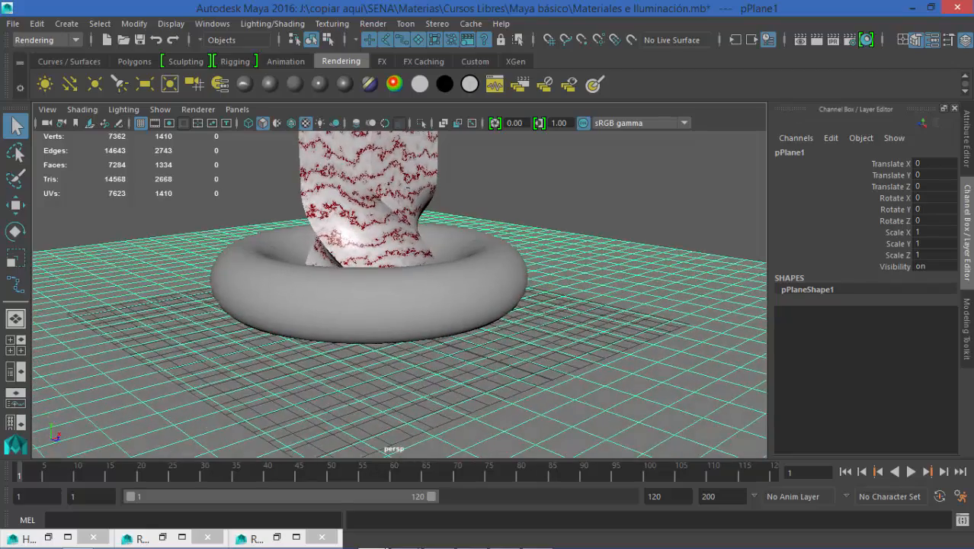
pyautogui.scroll(2, 410, 171)
pyautogui.click(410, 171)
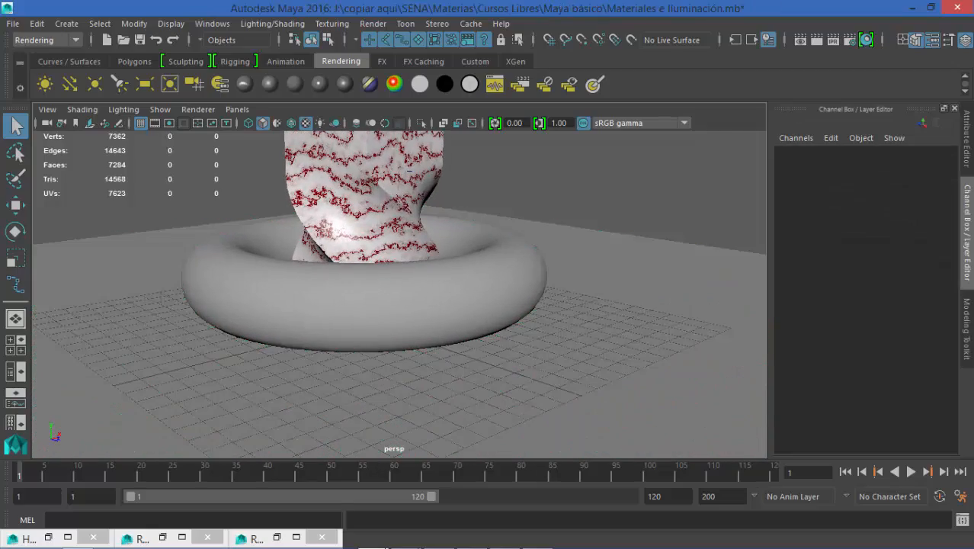
# - Show the Outliner beside the perspective view and open the attributes of ambientLight1
pyautogui.click(663, 305)
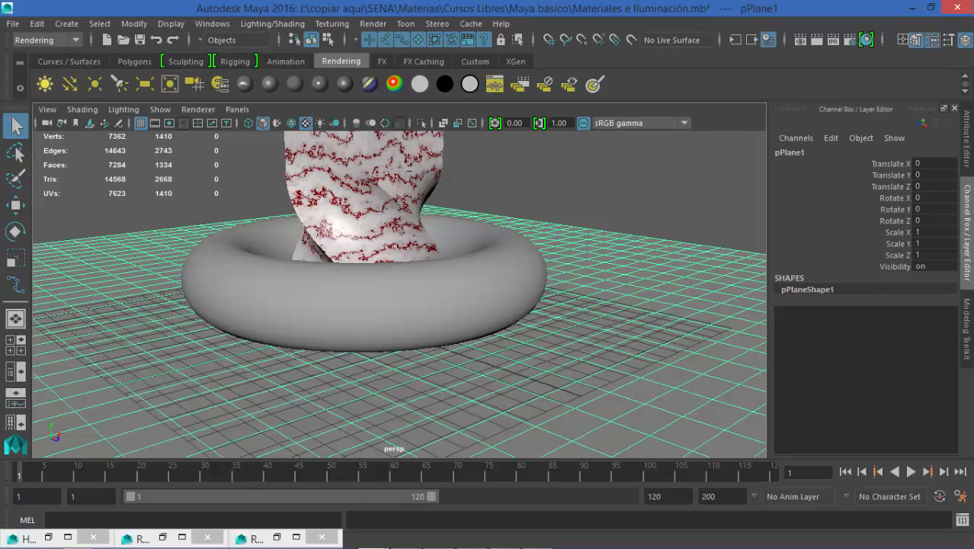
pyautogui.click(16, 371)
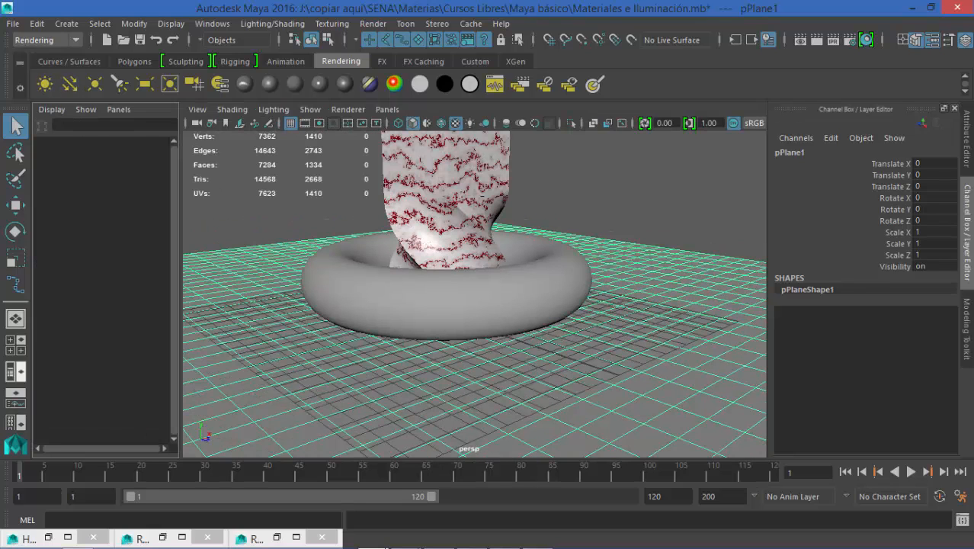
pyautogui.click(105, 315)
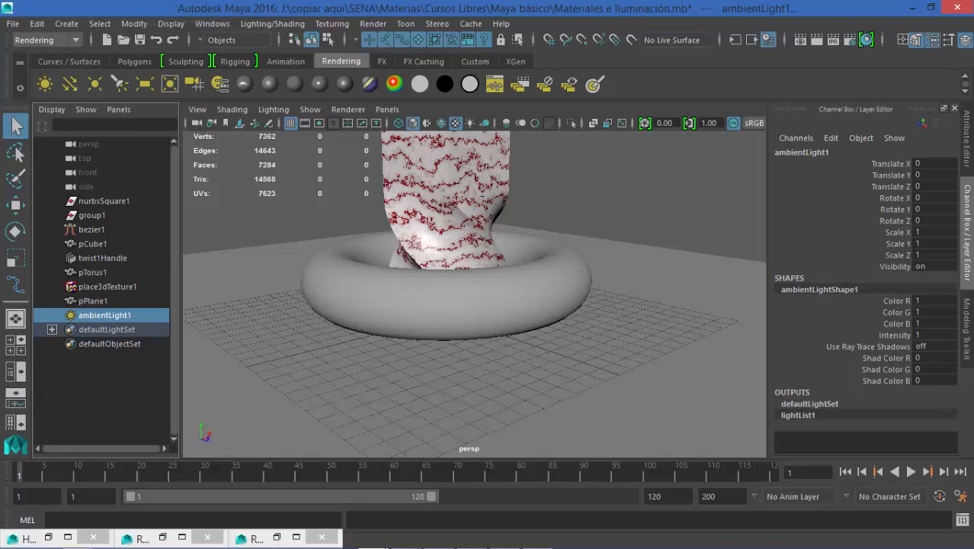
pyautogui.hotkey('ctrl', 'a')
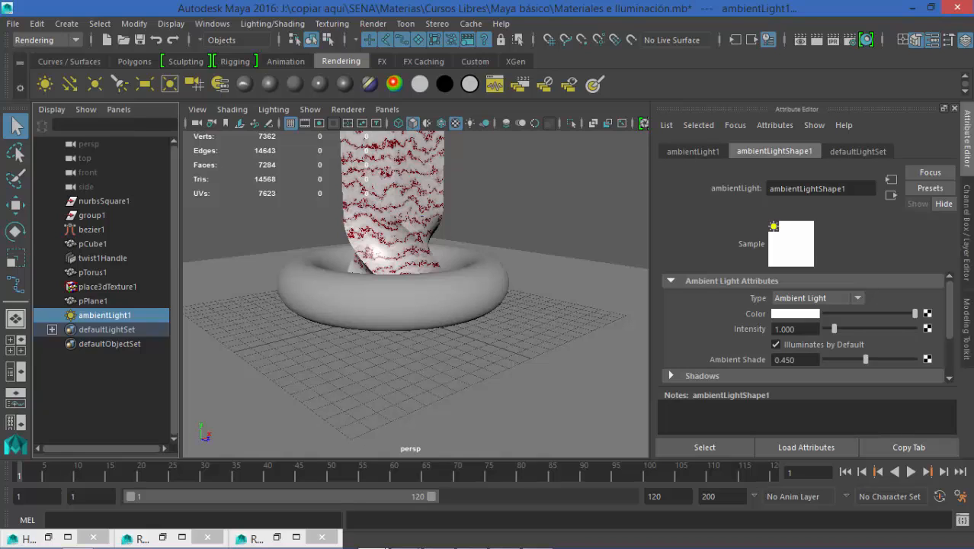
# - Tint the ambient light pale orange and make the viewport display the scene using its lights
pyautogui.click(795, 313)
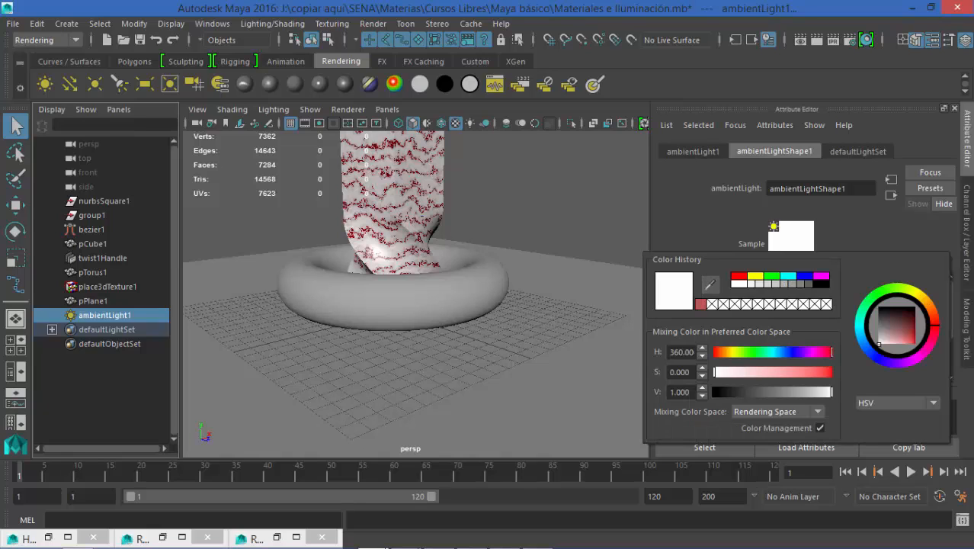
pyautogui.click(736, 352)
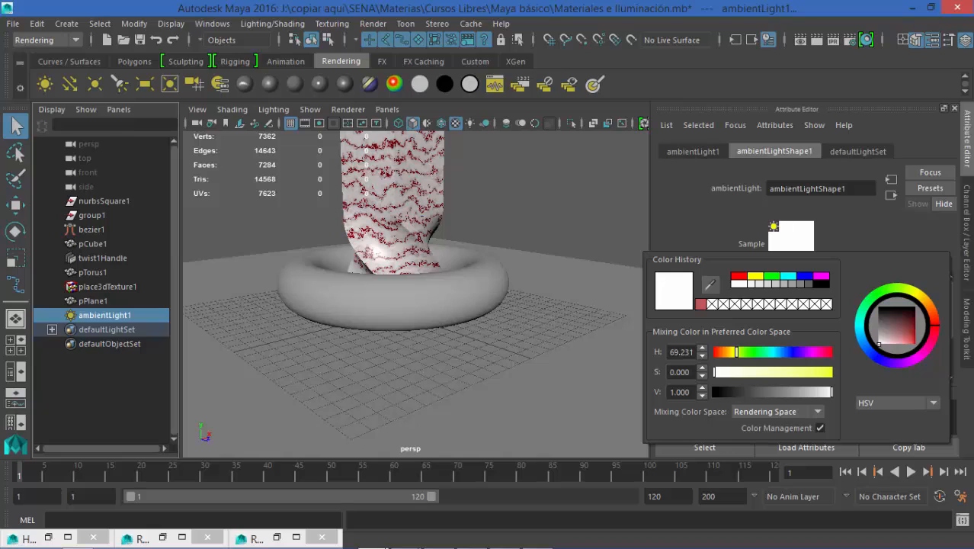
pyautogui.moveTo(736, 352)
pyautogui.mouseDown()
pyautogui.moveTo(723, 351)
pyautogui.moveTo(778, 372)
pyautogui.mouseUp()
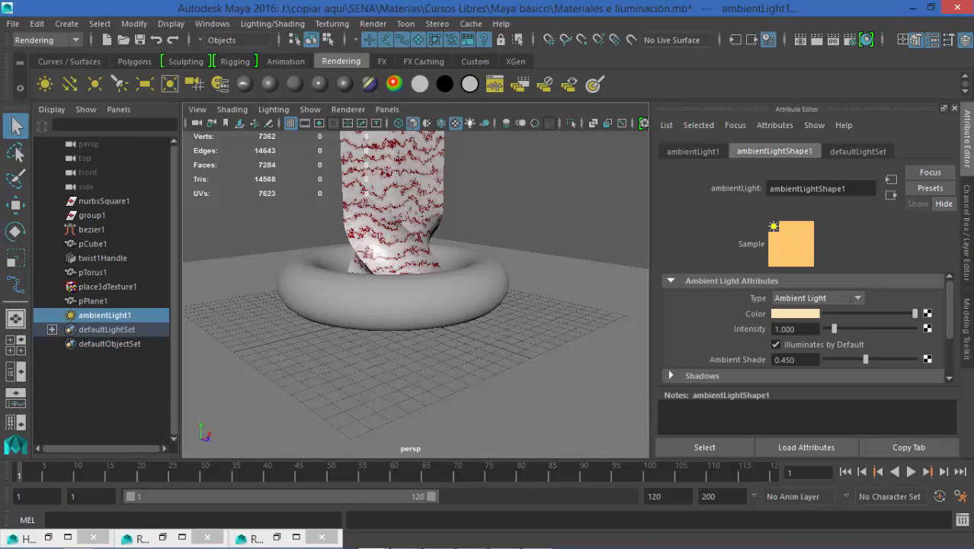
pyautogui.click(470, 122)
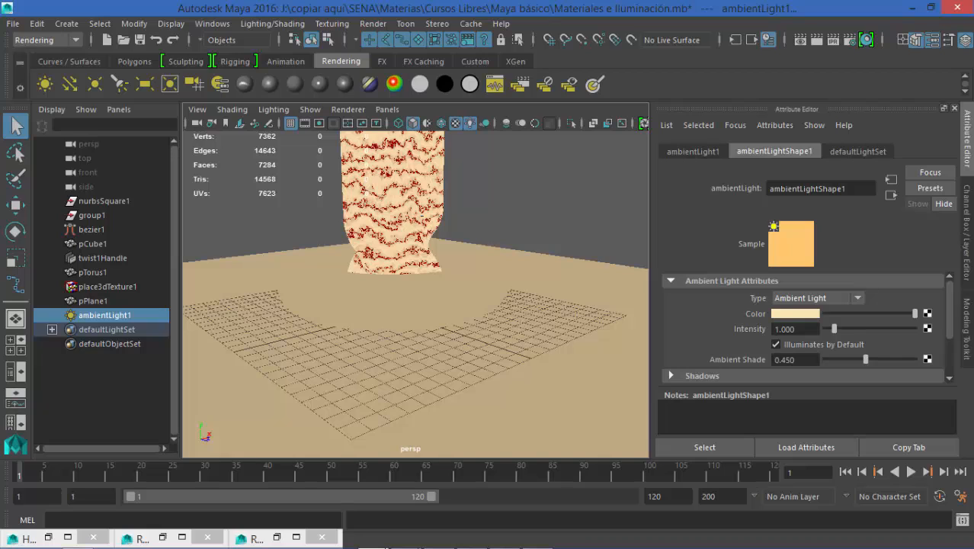
# - Change the ambient light's color to pale yellow with hue 53.077, saturation 0.385 and value 1.000
pyautogui.click(797, 314)
pyautogui.moveTo(903, 344); pyautogui.dragTo(896, 343)
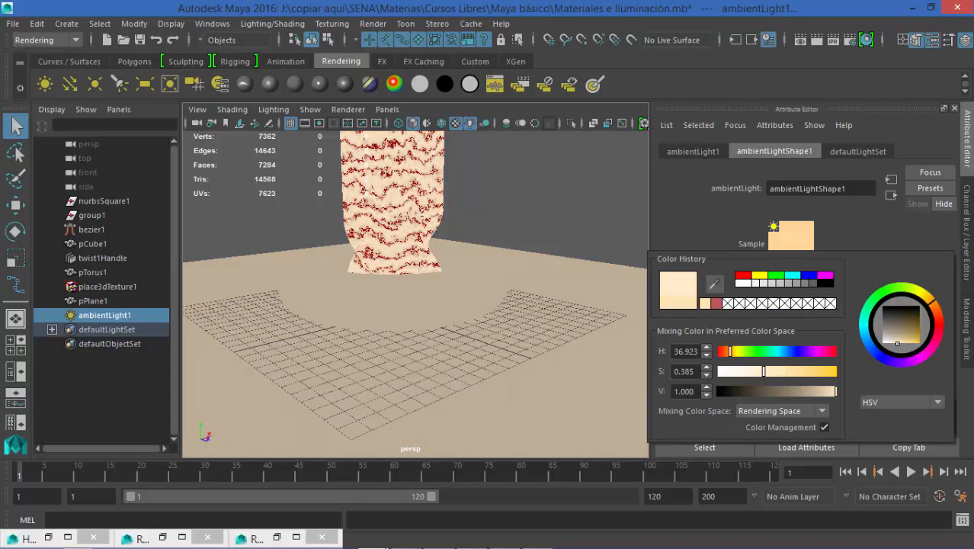
pyautogui.moveTo(730, 351)
pyautogui.mouseDown()
pyautogui.moveTo(774, 351)
pyautogui.moveTo(735, 351)
pyautogui.mouseUp()
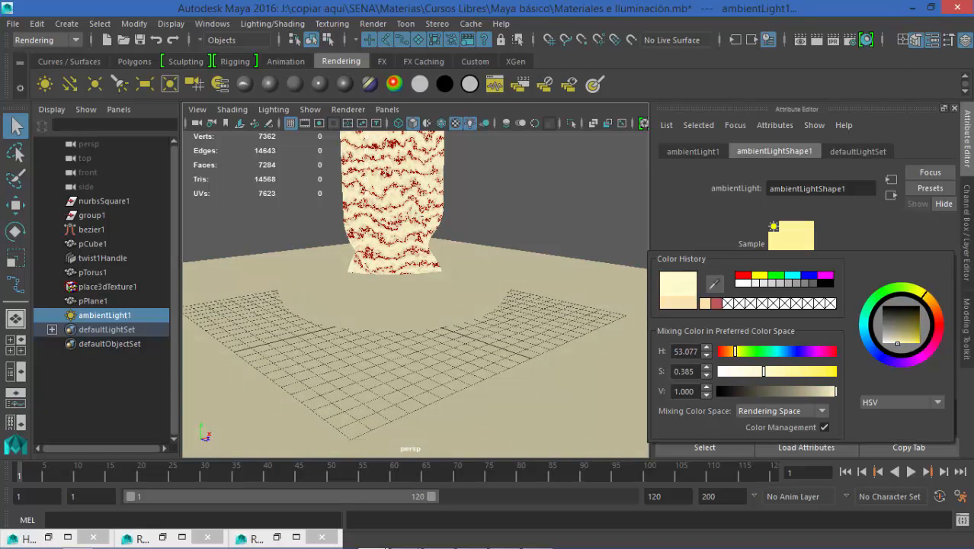
pyautogui.click(543, 195)
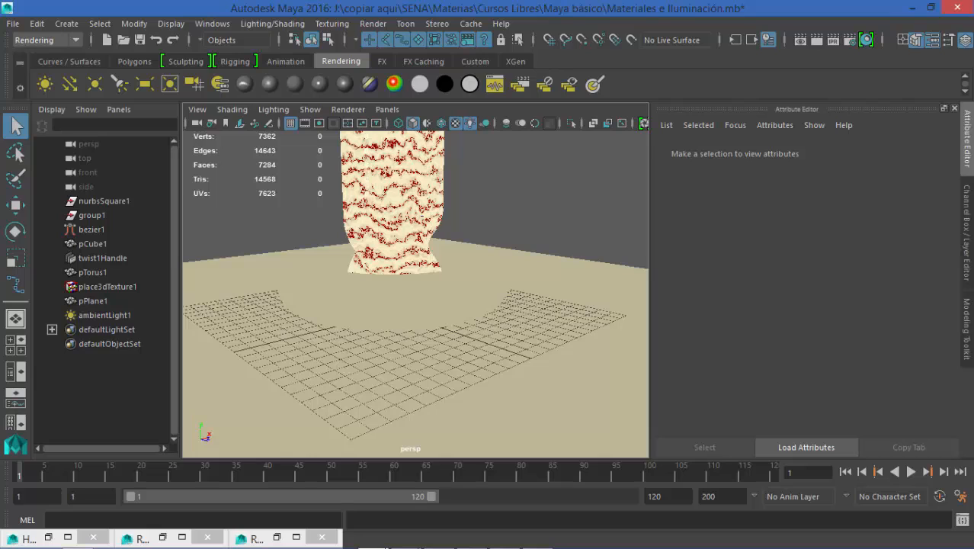
# - Examine the ambient light's shadow attributes, deselect the light, and render the current frame
pyautogui.click(104, 315)
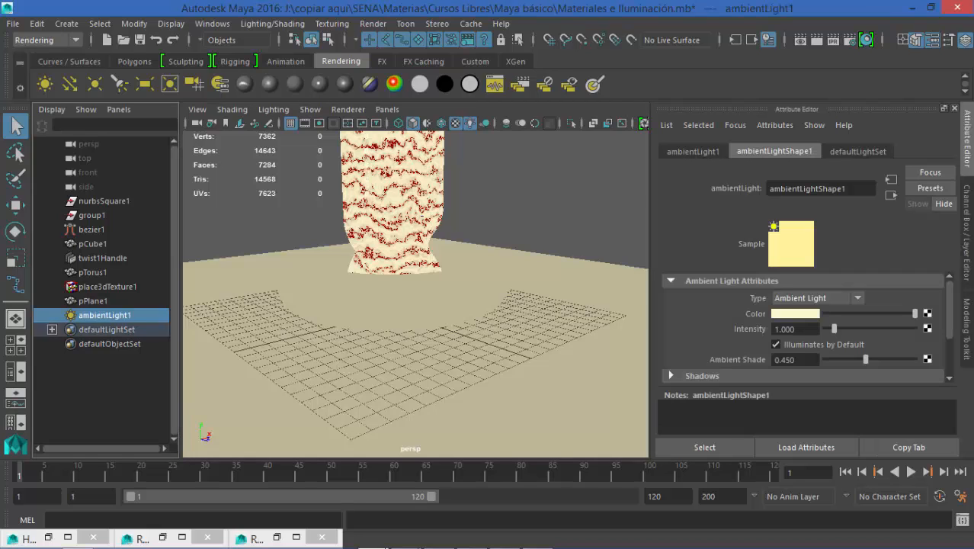
pyautogui.moveTo(805, 388); pyautogui.dragTo(805, 435)
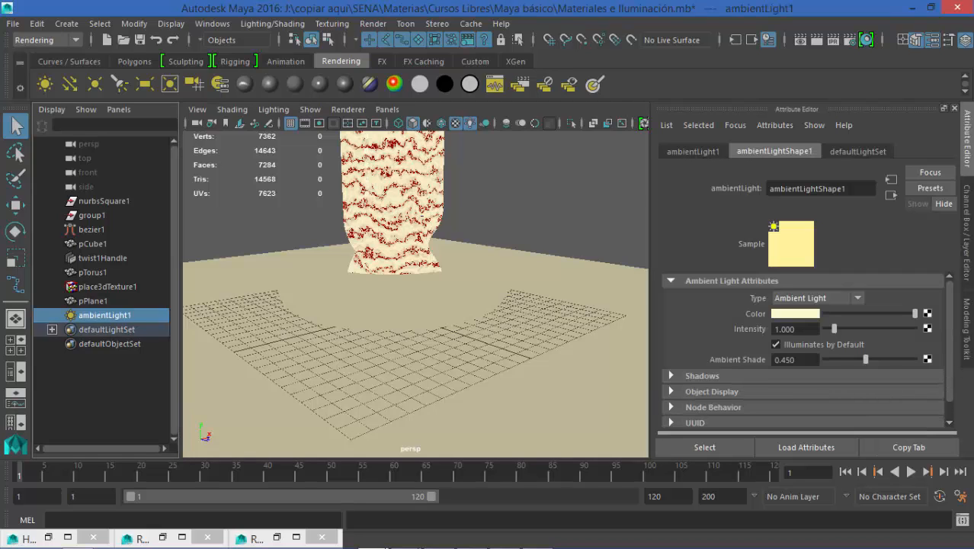
pyautogui.click(671, 375)
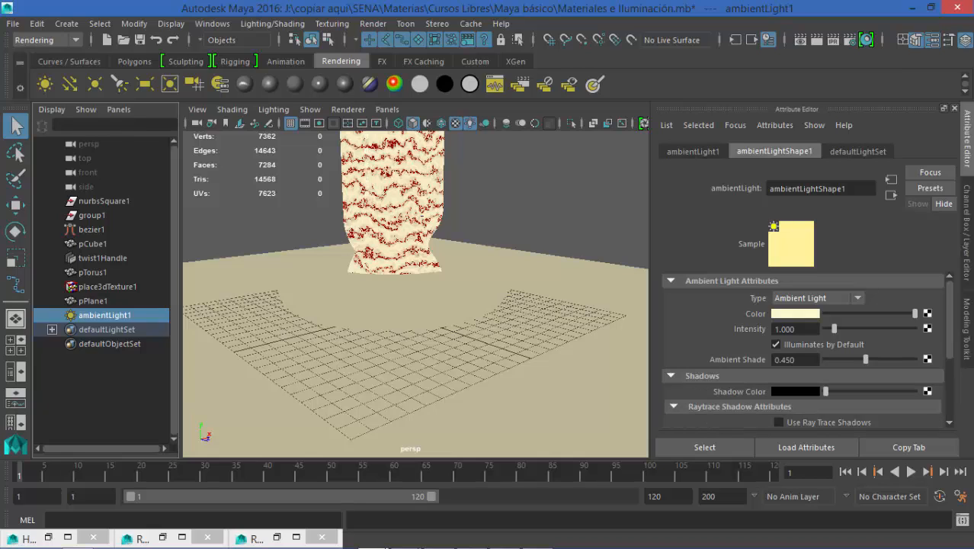
pyautogui.scroll(-2, 804, 347)
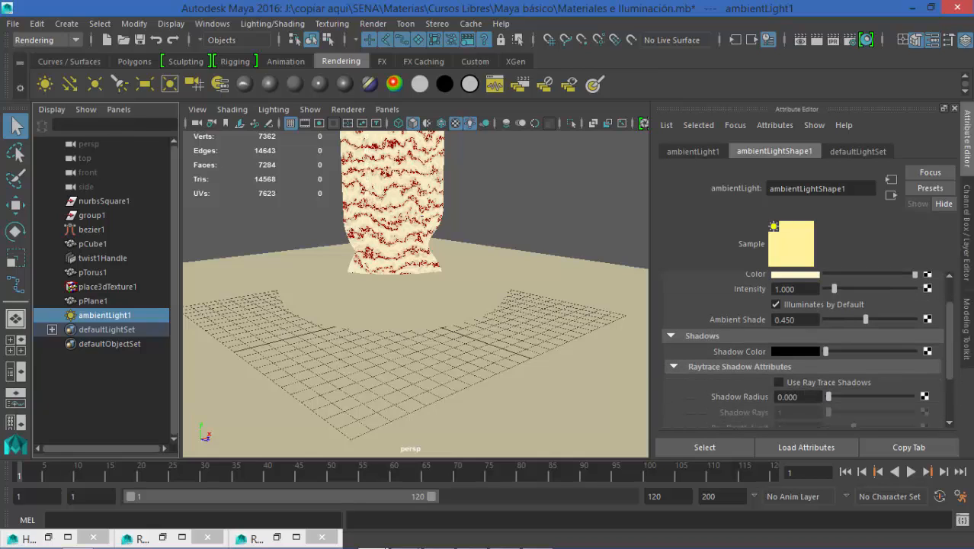
pyautogui.click(545, 187)
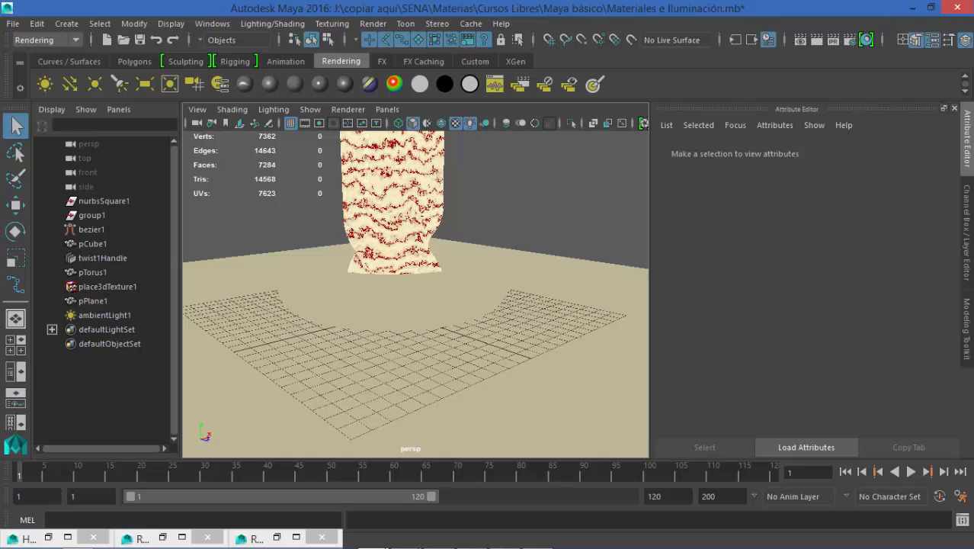
pyautogui.click(815, 39)
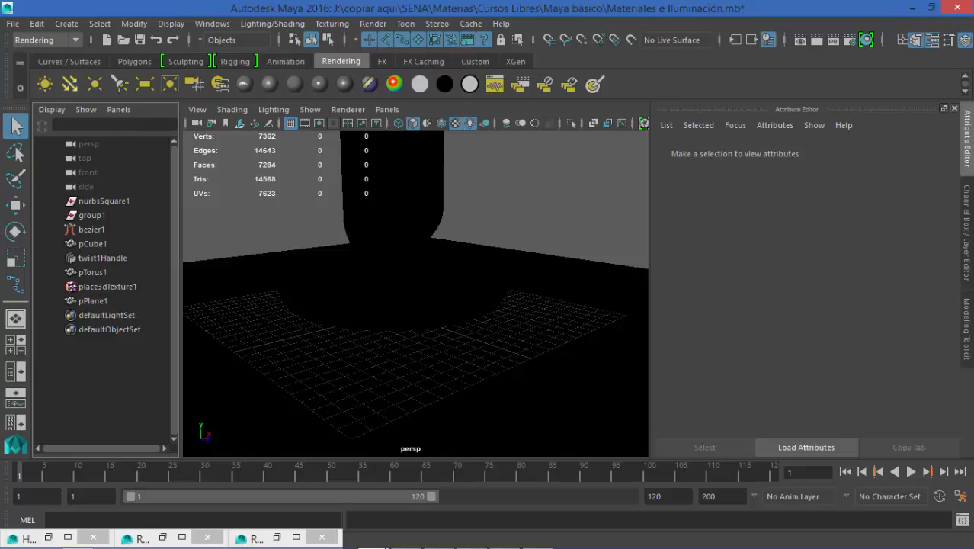
# - Add a directional light, move it out beside the torus and above the plane, and tilt it down toward the scene
pyautogui.click(69, 83)
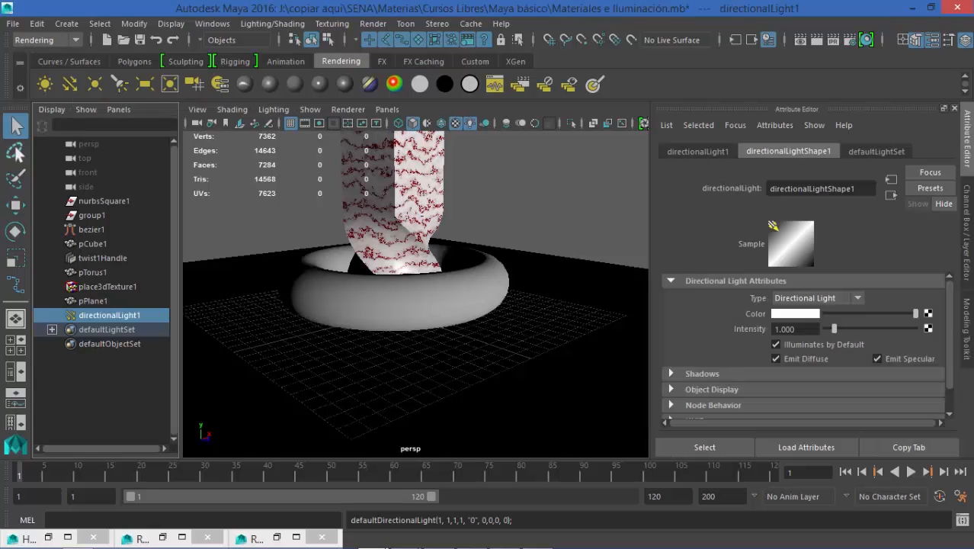
pyautogui.press('w')
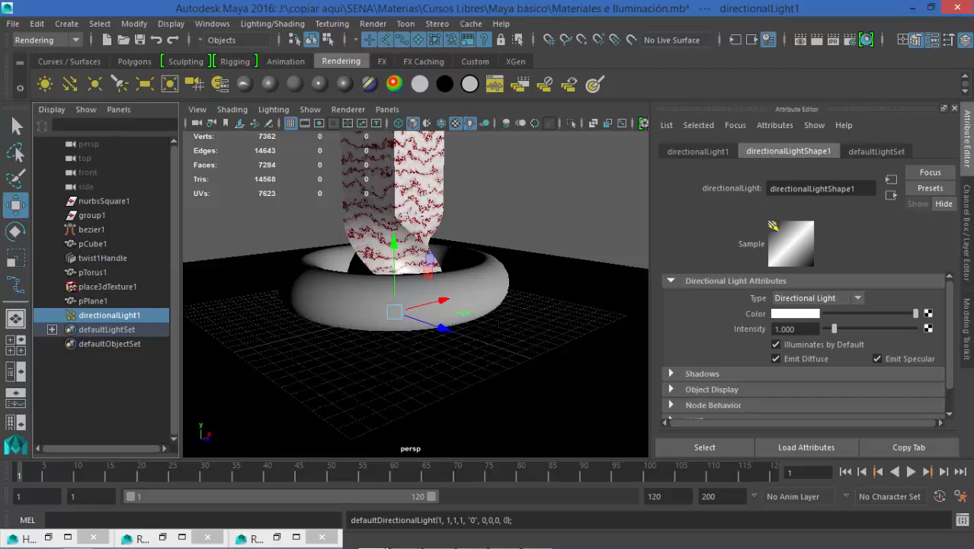
pyautogui.moveTo(443, 328); pyautogui.dragTo(577, 374)
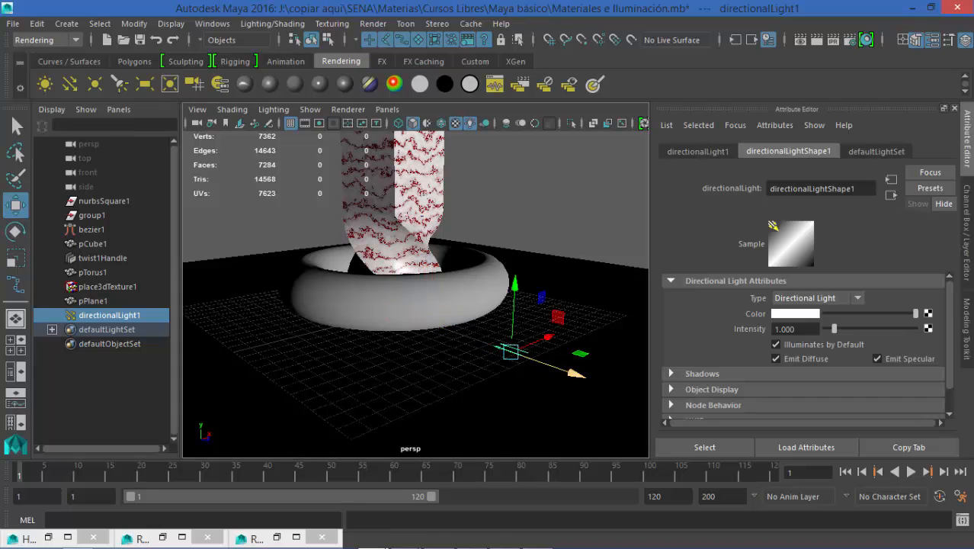
pyautogui.press('e')
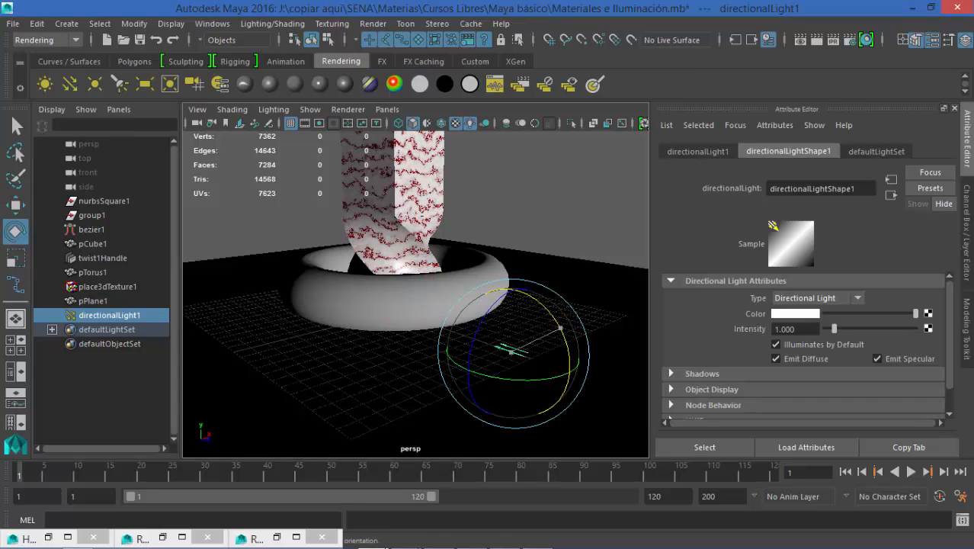
pyautogui.moveTo(560, 328); pyautogui.dragTo(561, 137)
pyautogui.press('w')
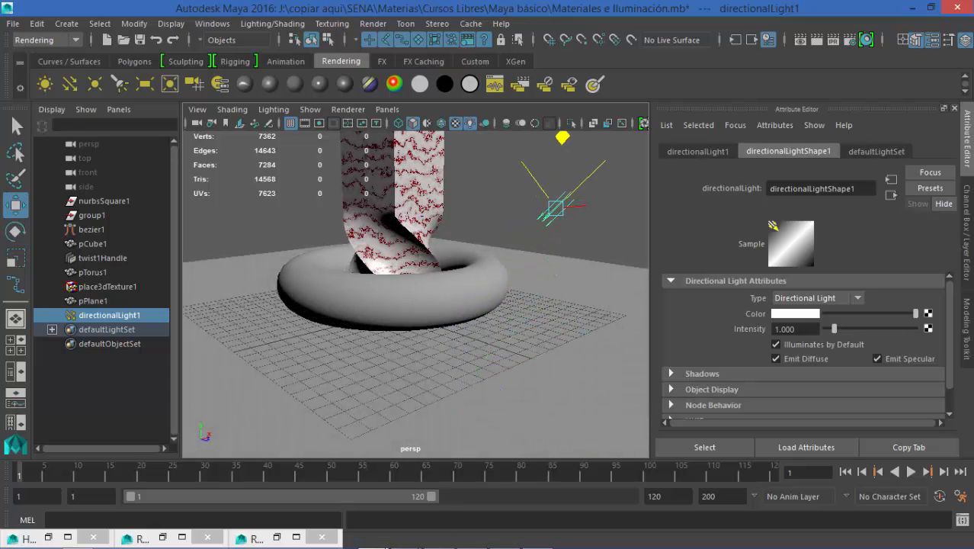
# - Reselect the directional light and rotate it about several axes so one side of the column and torus falls into shadow
pyautogui.click(592, 170)
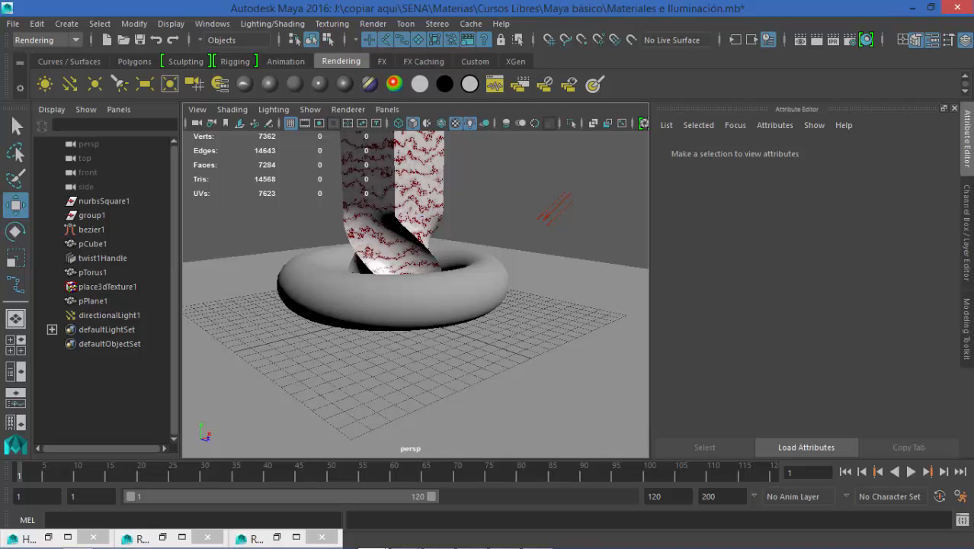
pyautogui.click(556, 209)
pyautogui.press('r')
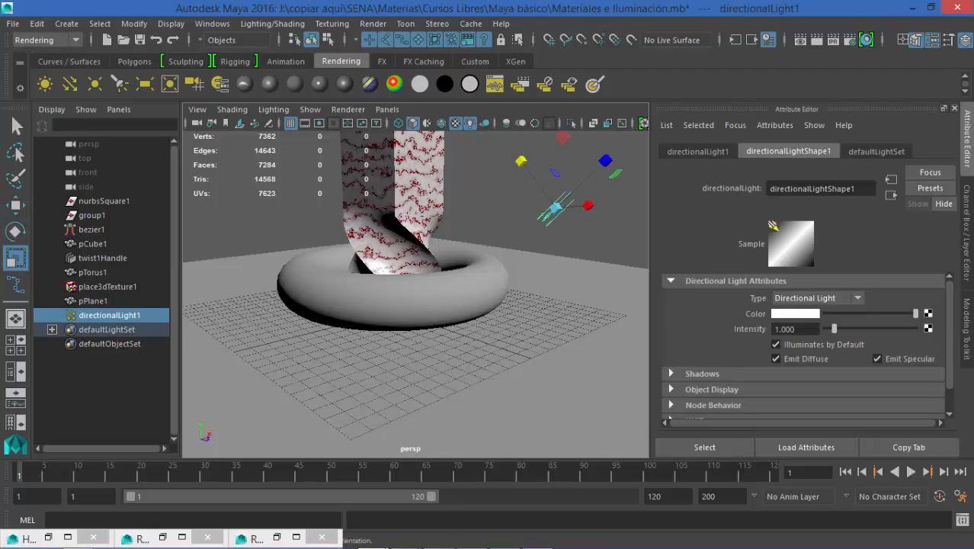
pyautogui.press('e')
pyautogui.moveTo(579, 168)
pyautogui.mouseDown()
pyautogui.moveTo(528, 199)
pyautogui.moveTo(501, 242)
pyautogui.mouseUp()
pyautogui.moveTo(553, 228); pyautogui.dragTo(511, 192)
pyautogui.moveTo(604, 204)
pyautogui.mouseDown()
pyautogui.moveTo(560, 236)
pyautogui.moveTo(505, 249)
pyautogui.moveTo(541, 197)
pyautogui.moveTo(521, 223)
pyautogui.moveTo(574, 200)
pyautogui.mouseUp()
pyautogui.moveTo(509, 250); pyautogui.dragTo(527, 265)
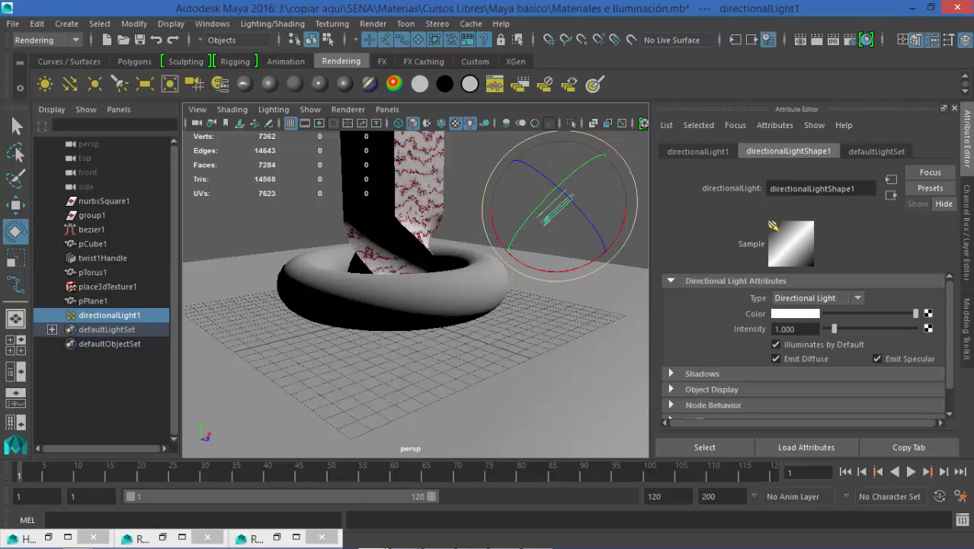
# - Enable depth map shadows on the directional light and set their resolution to 1200
pyautogui.click(701, 373)
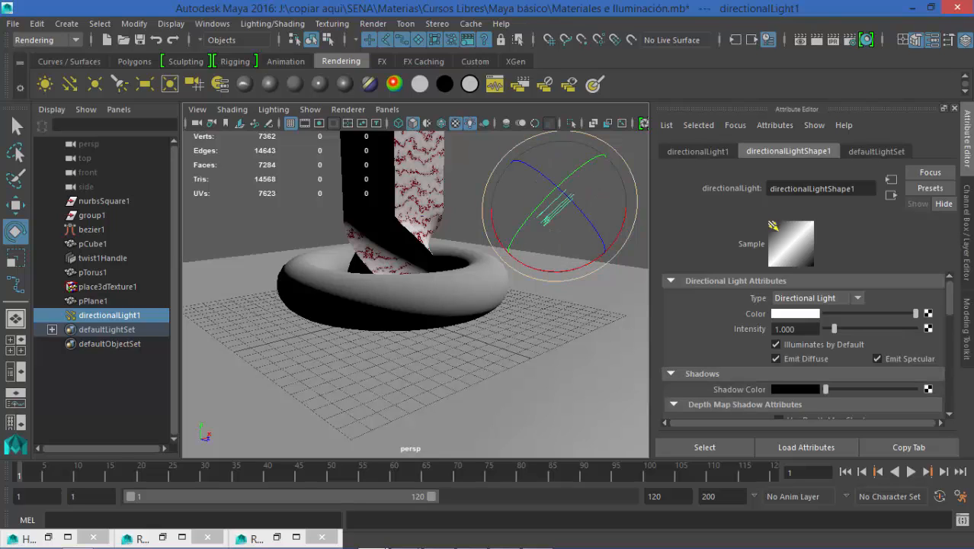
pyautogui.scroll(-1, 804, 347)
pyautogui.scroll(-4, 803, 347)
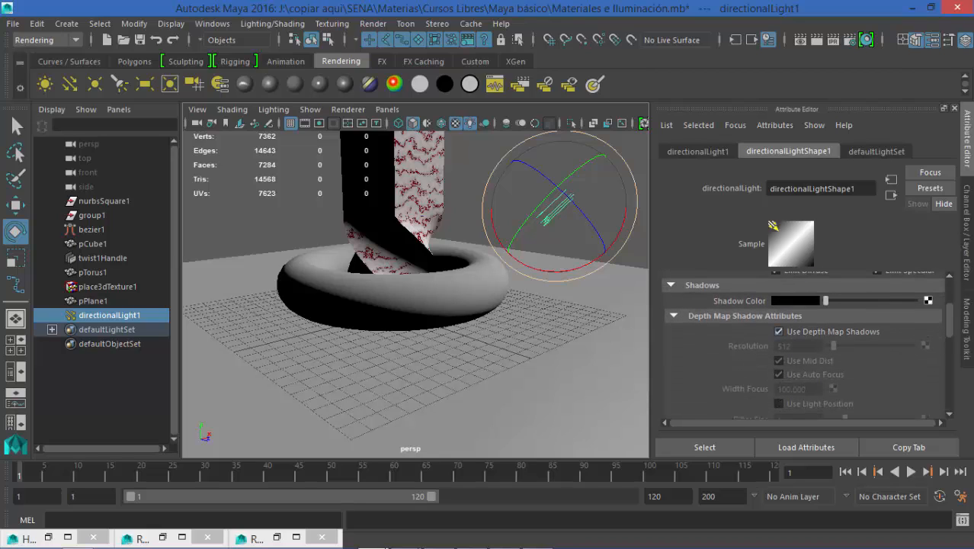
pyautogui.doubleClick(787, 346)
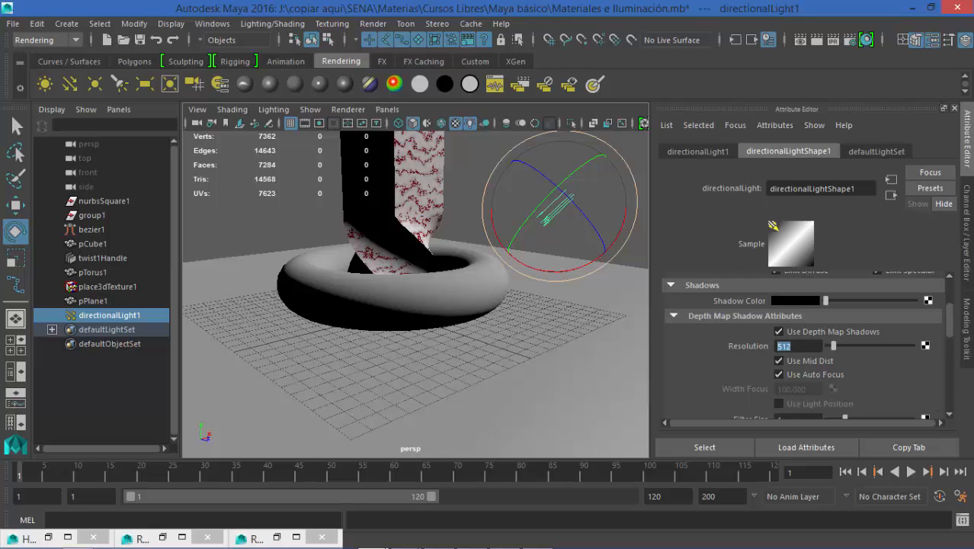
pyautogui.write('1200')
pyautogui.press('Tab')
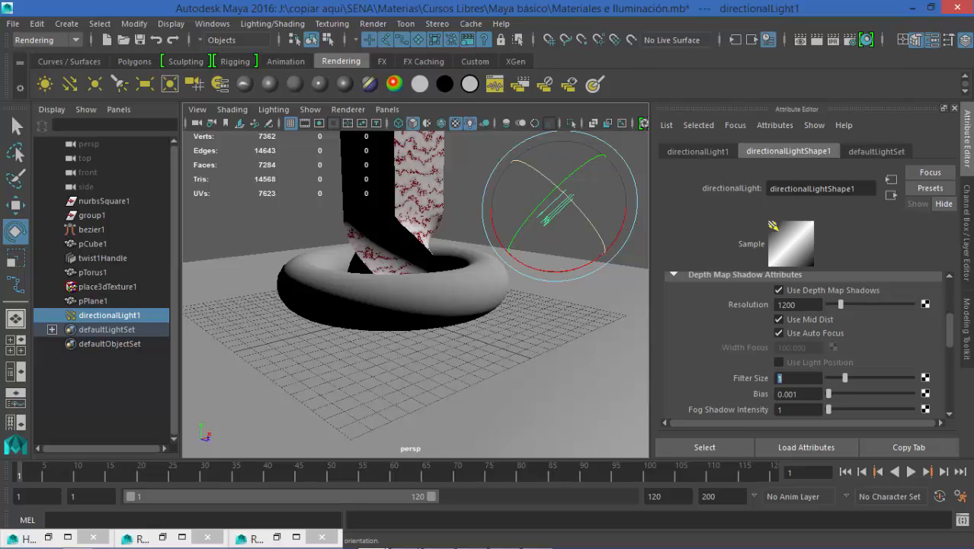
# - Deselect the directional light, render the current frame to check the cast shadows, and put the render away
pyautogui.click(473, 187)
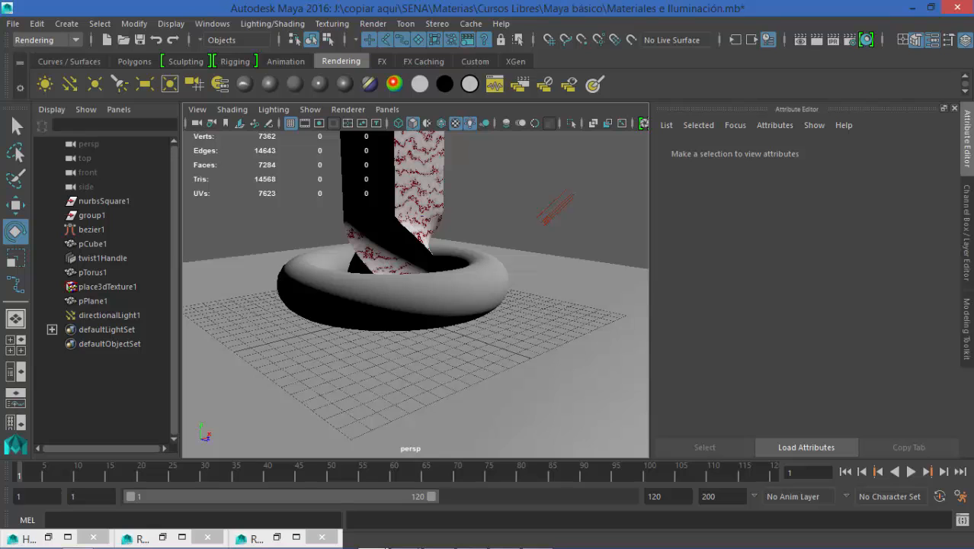
pyautogui.click(815, 39)
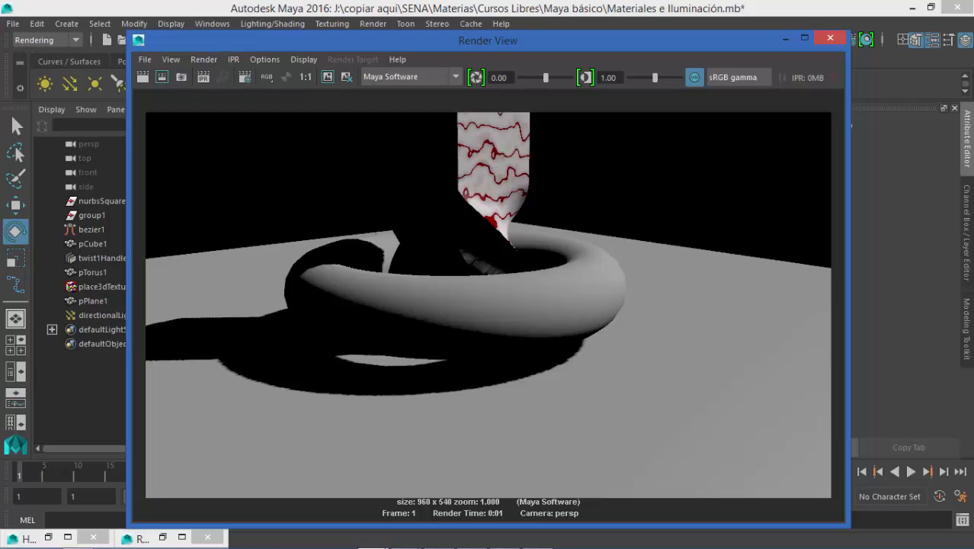
pyautogui.click(786, 38)
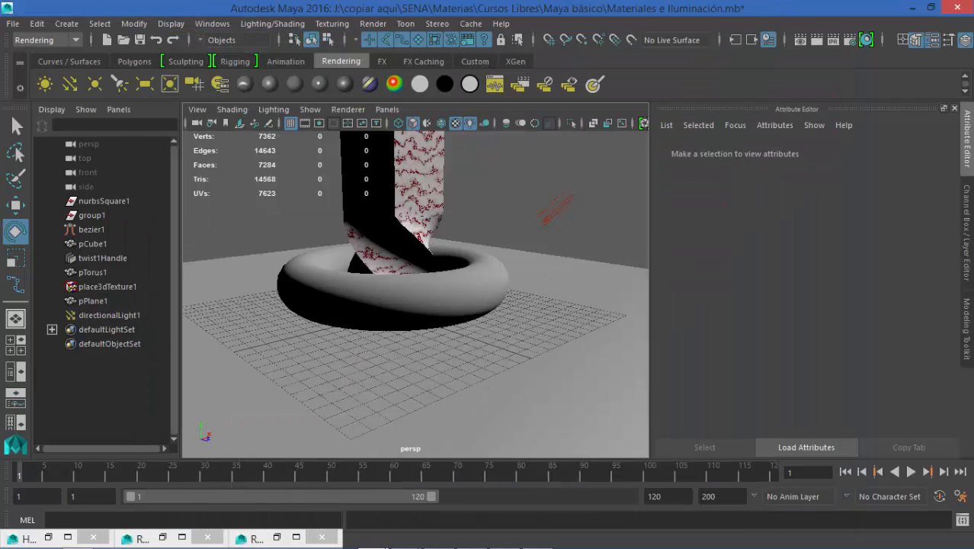
# - Lighten the directional light's shadow color slightly to a very dark gray and render the current frame again
pyautogui.click(558, 208)
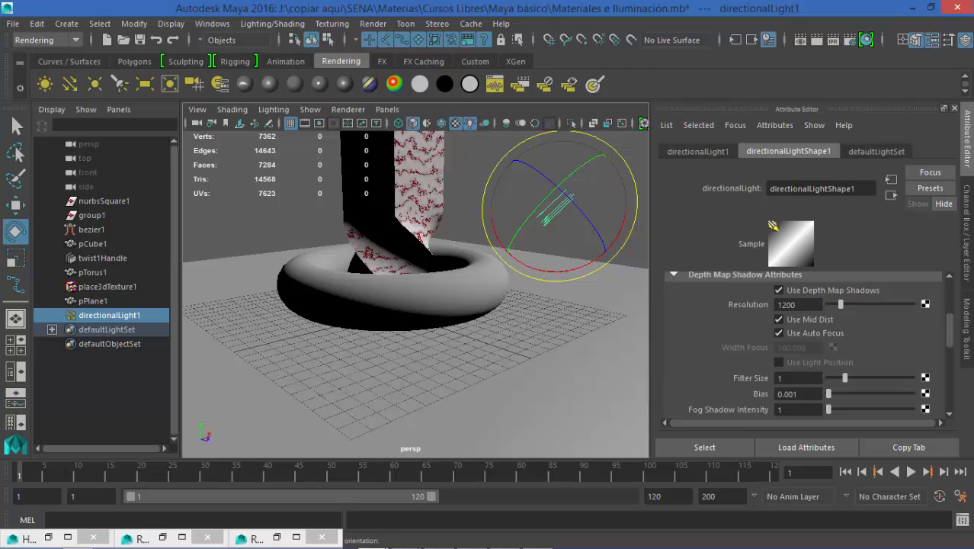
pyautogui.scroll(3, 800, 343)
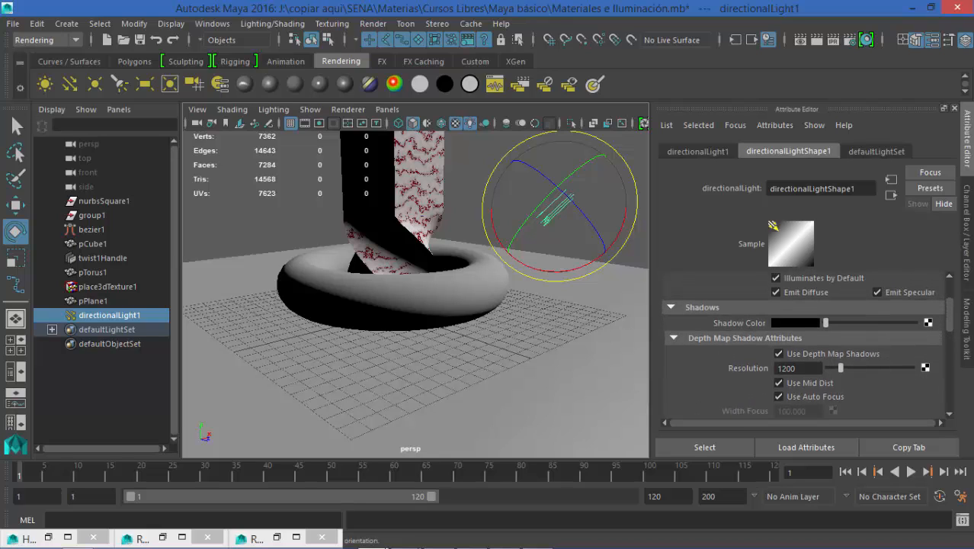
pyautogui.moveTo(824, 323); pyautogui.dragTo(827, 322)
pyautogui.click(470, 191)
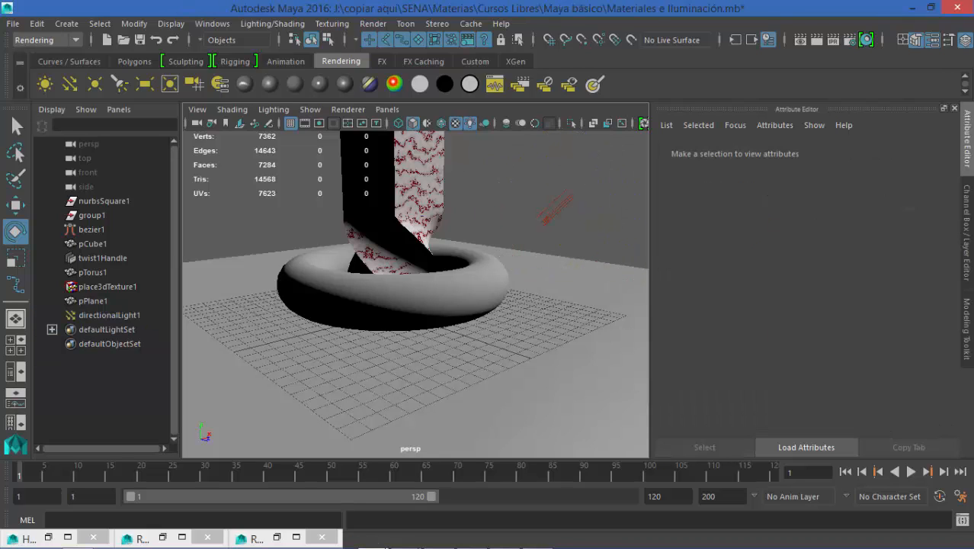
pyautogui.click(816, 40)
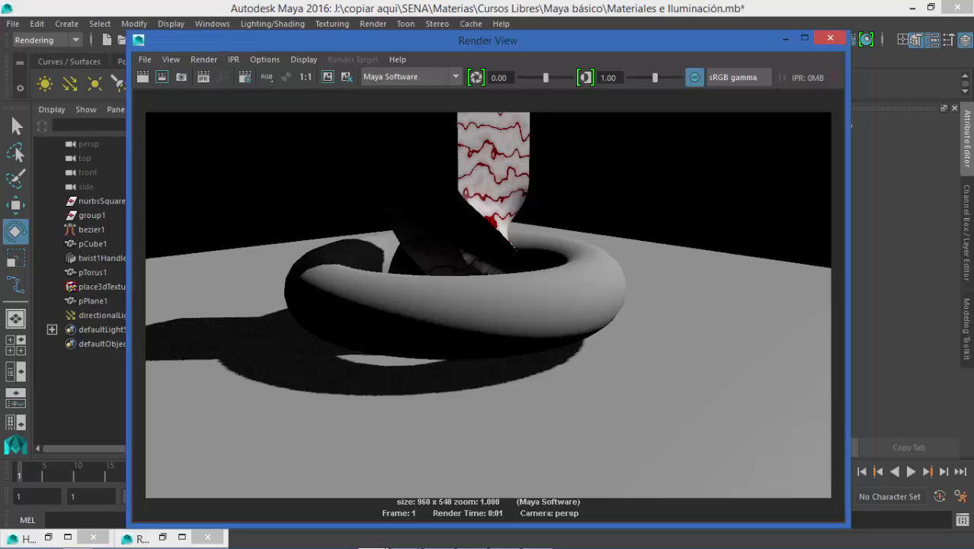
pyautogui.click(786, 38)
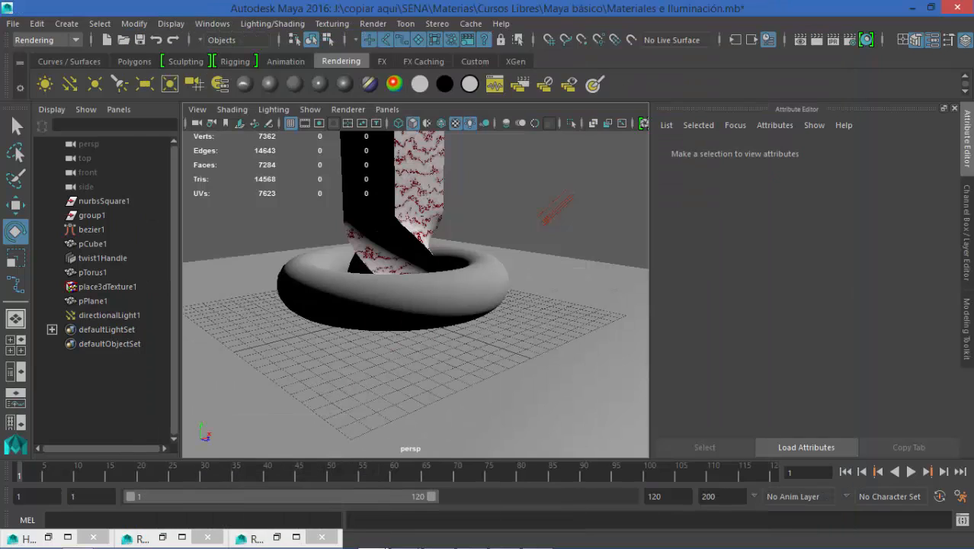
# - Delete the directional light and add a point light to the scene
pyautogui.click(108, 315)
pyautogui.press('Delete')
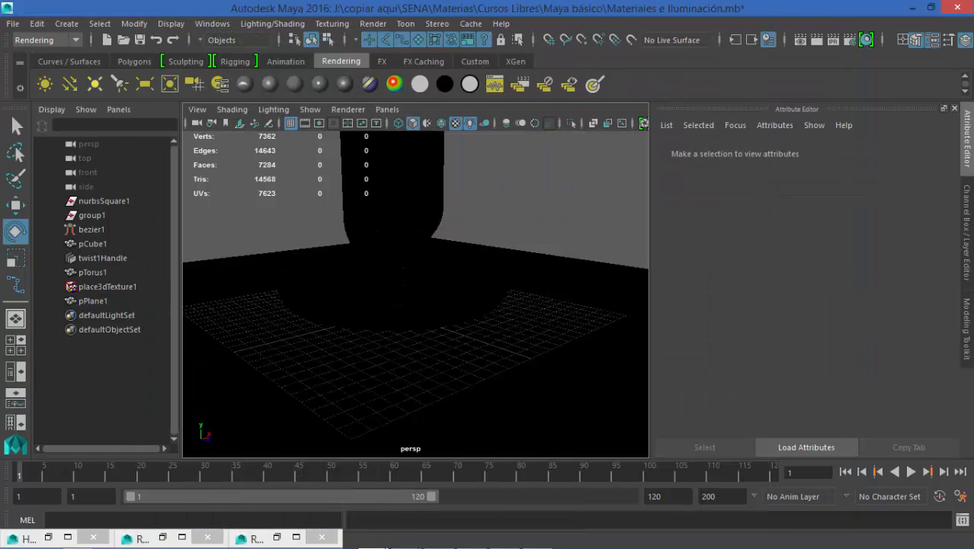
pyautogui.click(95, 83)
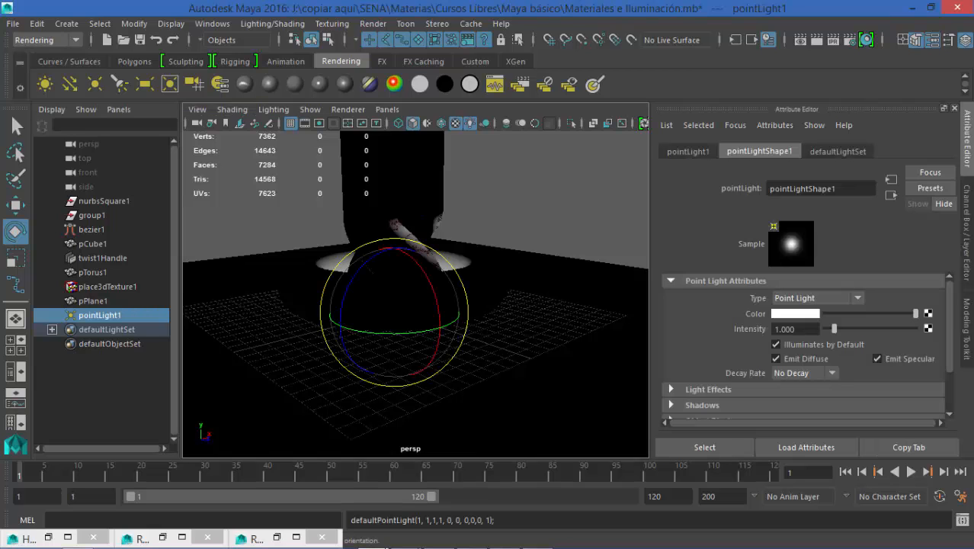
# - Move the point light up and out beside the torus's outer edge, and set its color to pure green
pyautogui.press('w')
pyautogui.moveTo(394, 267); pyautogui.dragTo(394, 208)
pyautogui.moveTo(442, 261); pyautogui.dragTo(601, 293)
pyautogui.moveTo(558, 217); pyautogui.dragTo(561, 181)
pyautogui.moveTo(608, 203); pyautogui.dragTo(533, 215)
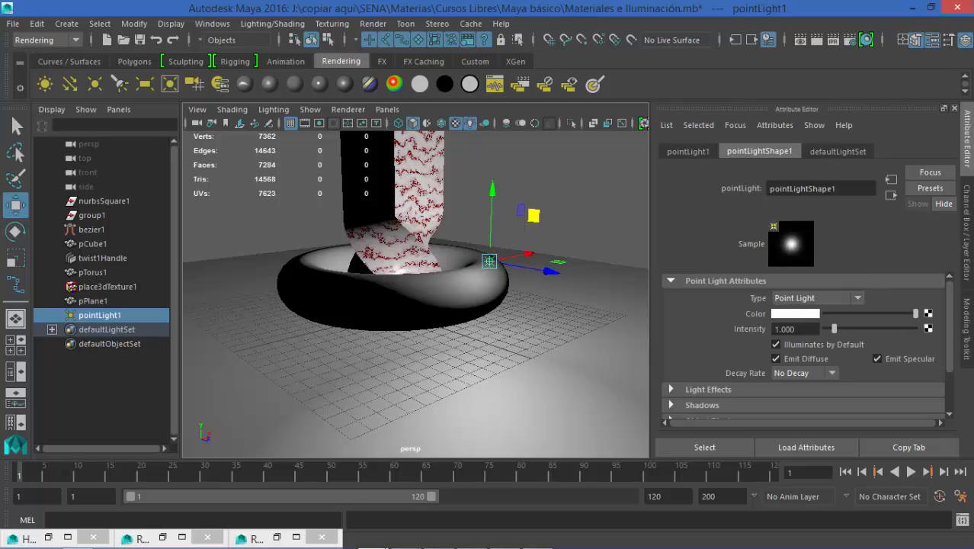
pyautogui.click(794, 314)
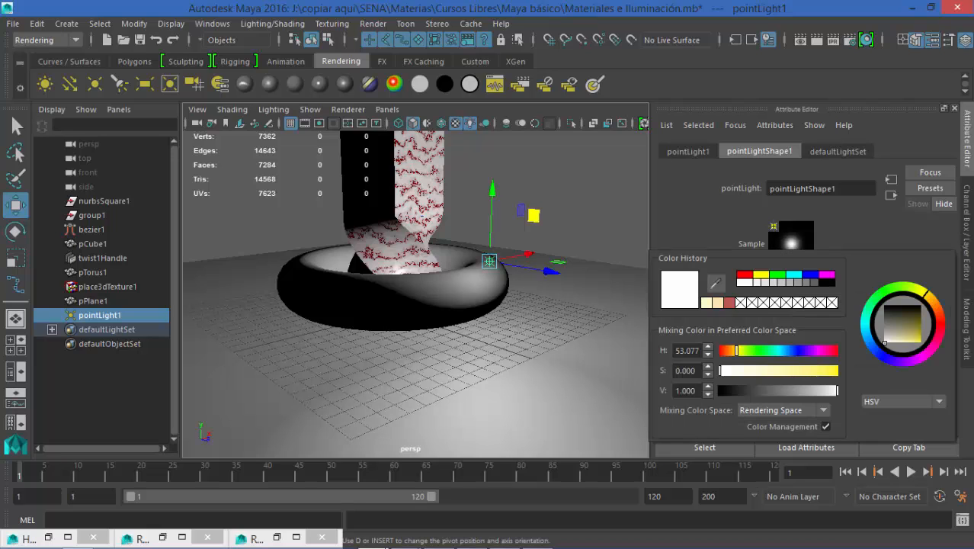
pyautogui.click(777, 274)
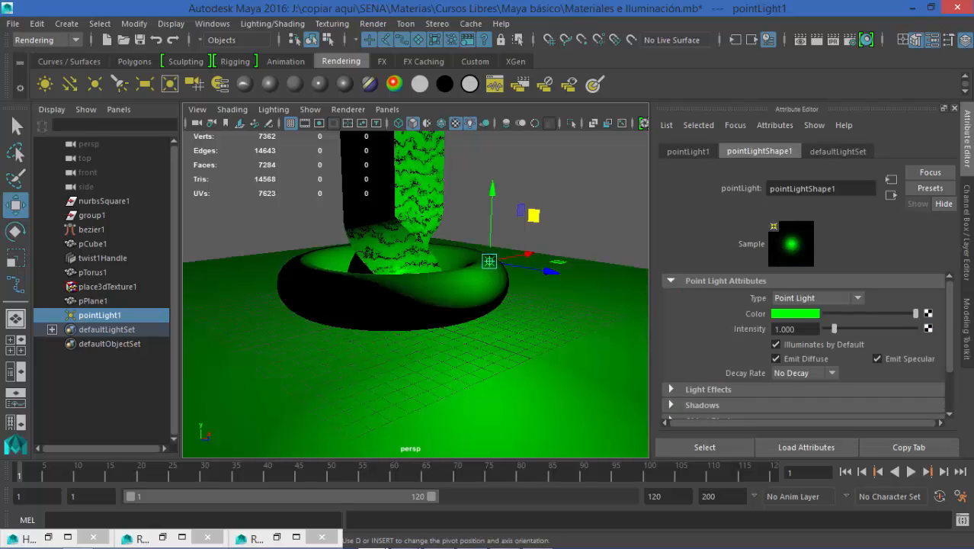
# - Enable depth map shadows on the point light with resolution 1200, and render the current frame
pyautogui.scroll(-3, 807, 345)
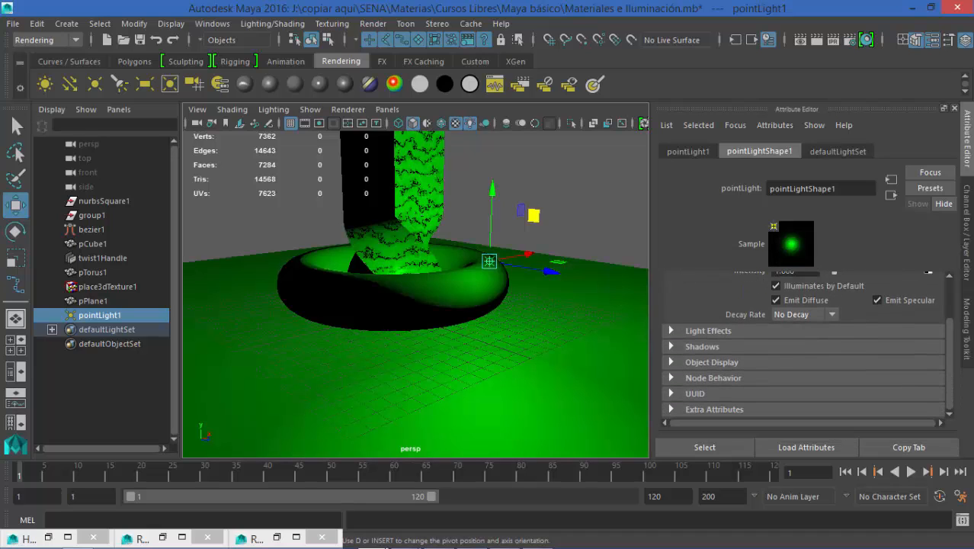
pyautogui.click(807, 346)
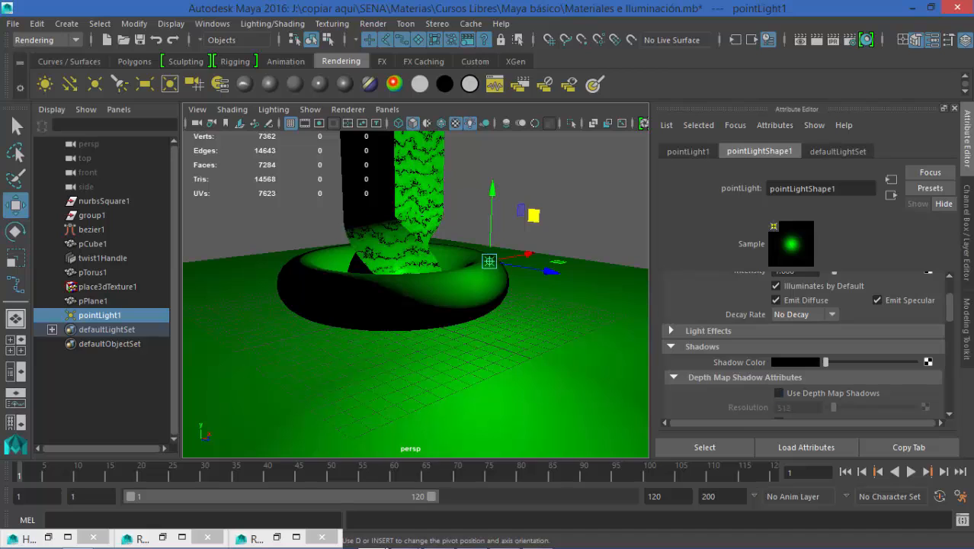
pyautogui.click(778, 393)
pyautogui.scroll(-5, 807, 342)
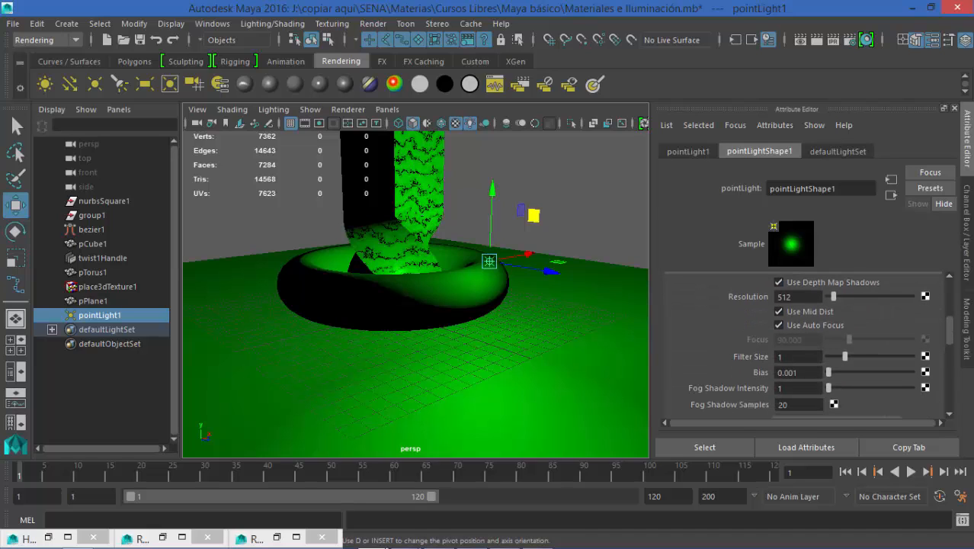
pyautogui.doubleClick(783, 297)
pyautogui.write('1200')
pyautogui.press('Tab')
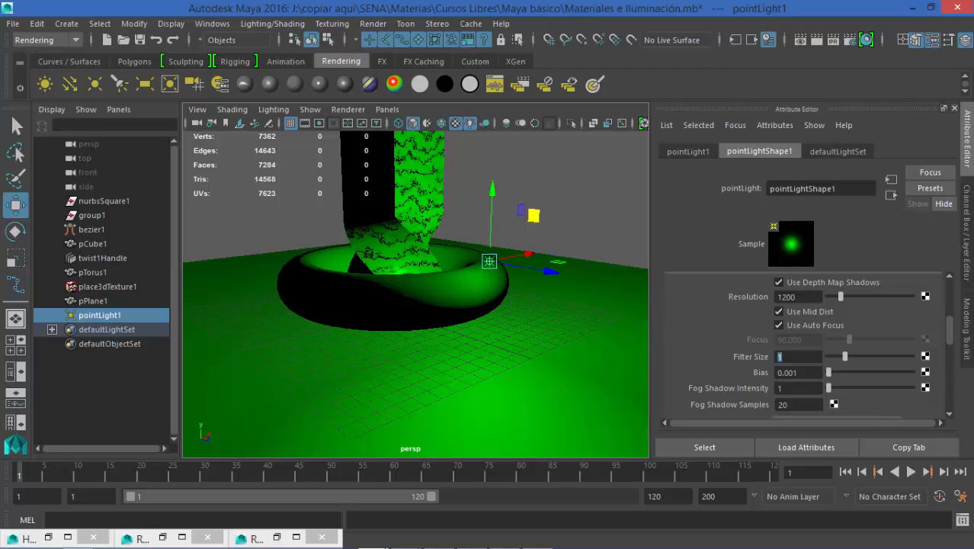
pyautogui.click(815, 39)
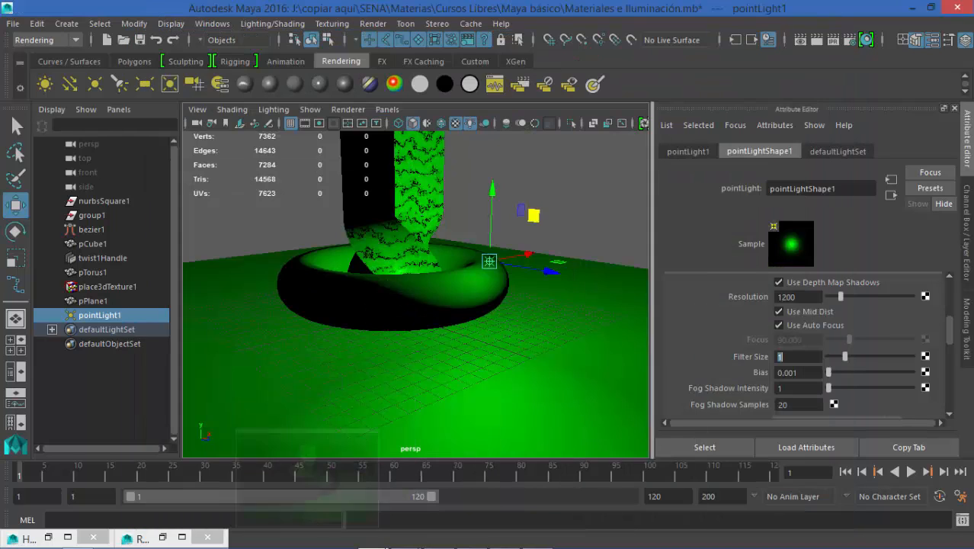
pyautogui.click(786, 38)
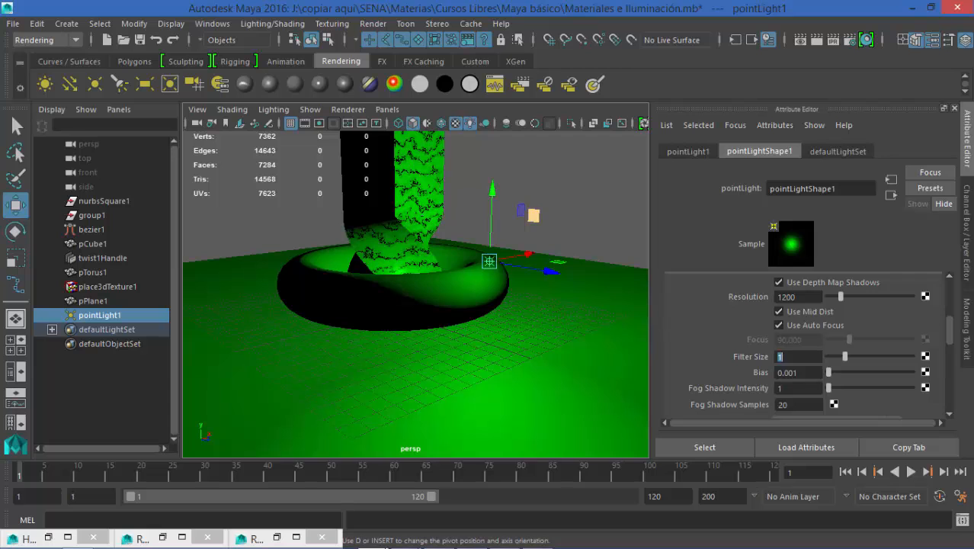
# - Move the point light up in front of the column above the torus and set its intensity to 0.2
pyautogui.moveTo(534, 215); pyautogui.dragTo(459, 147)
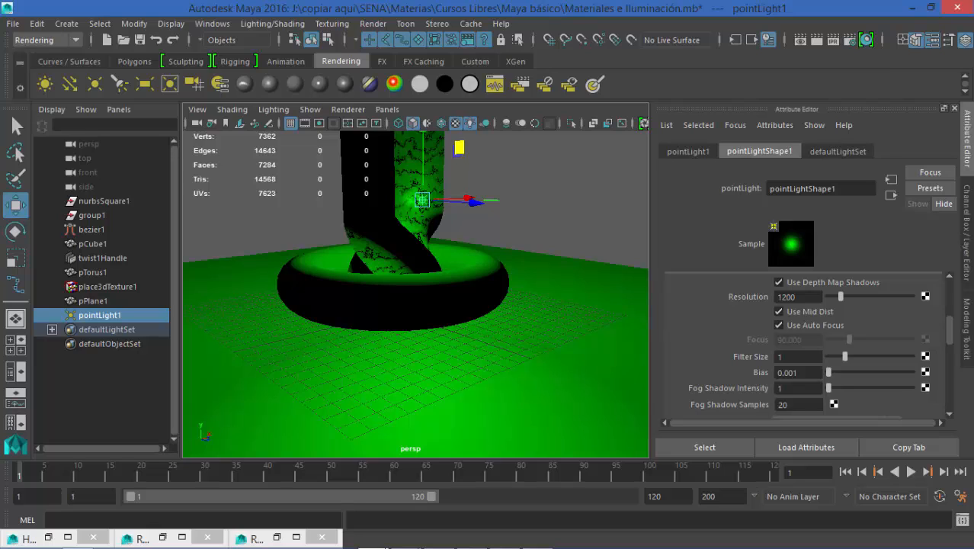
pyautogui.scroll(3, 774, 343)
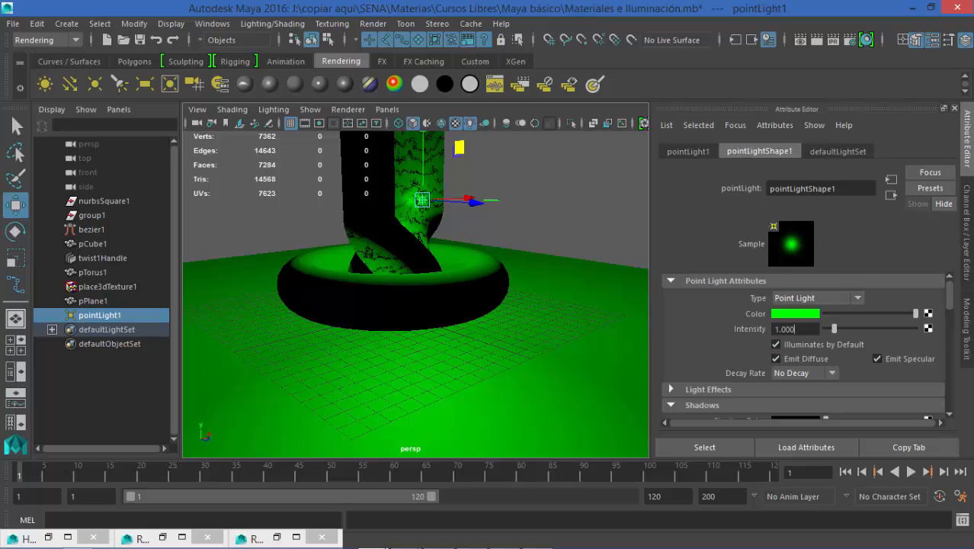
pyautogui.click(793, 329)
pyautogui.write('.2')
pyautogui.press('Return')
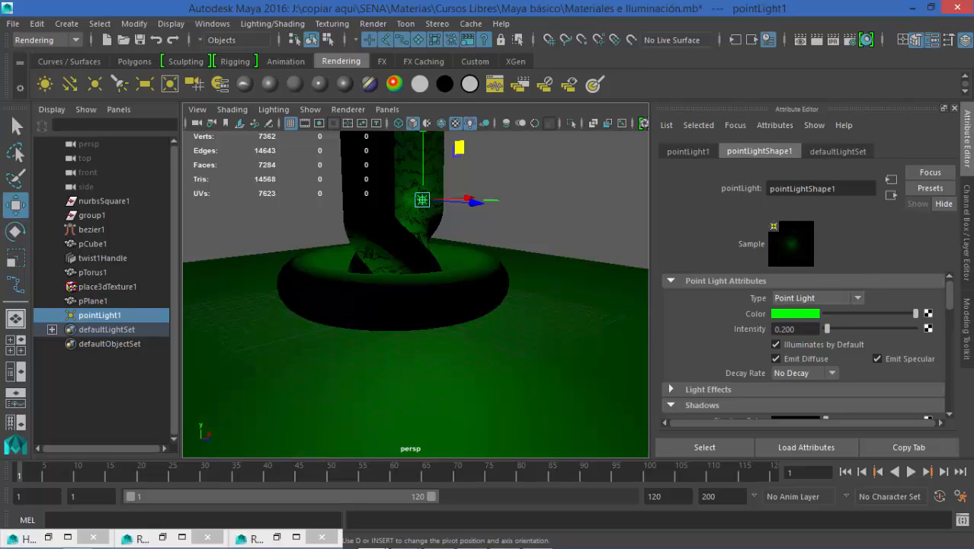
# - Deselect the point light, render the current frame to check the dimmed green lighting, and put the render away
pyautogui.click(565, 187)
pyautogui.click(817, 39)
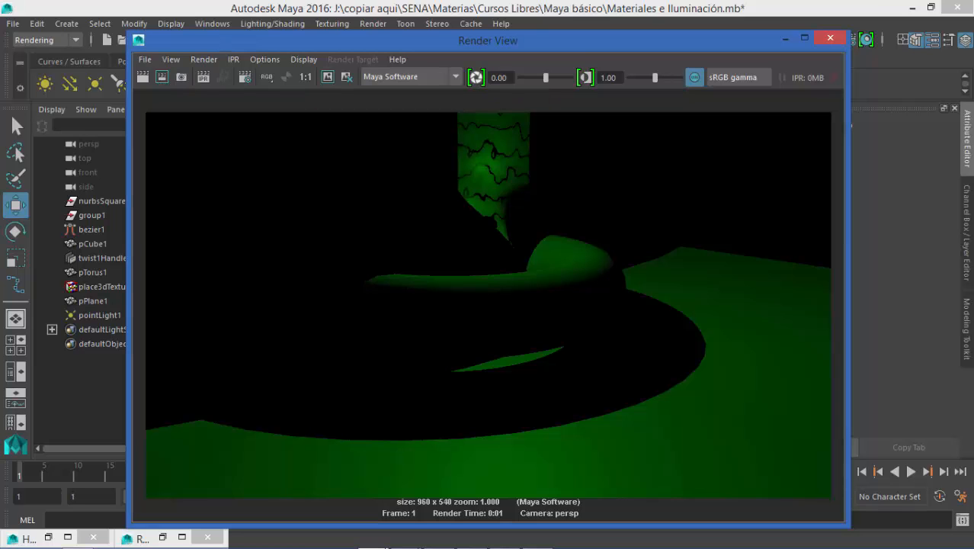
pyautogui.click(804, 37)
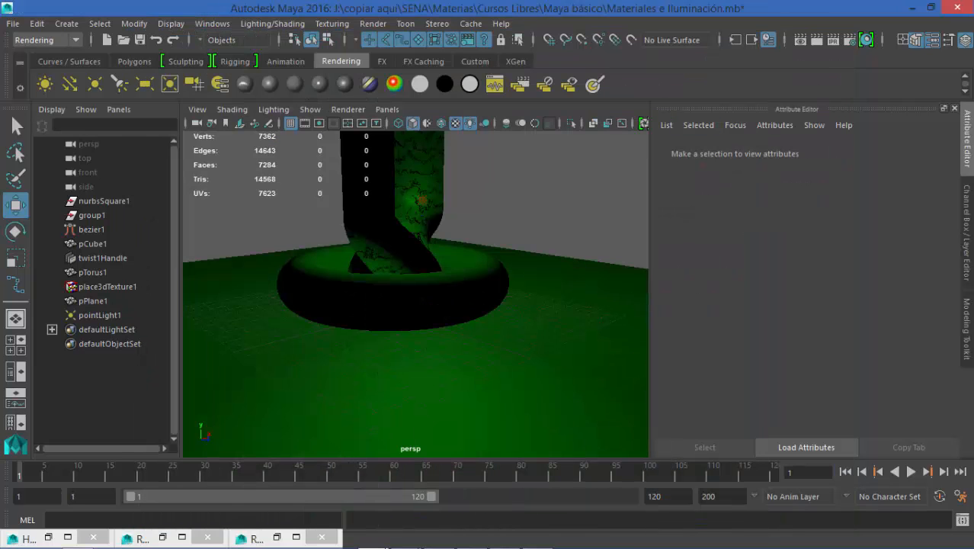
# - Reselect the point light and move it to the other side of the column, just above the torus's outer edge
pyautogui.click(422, 199)
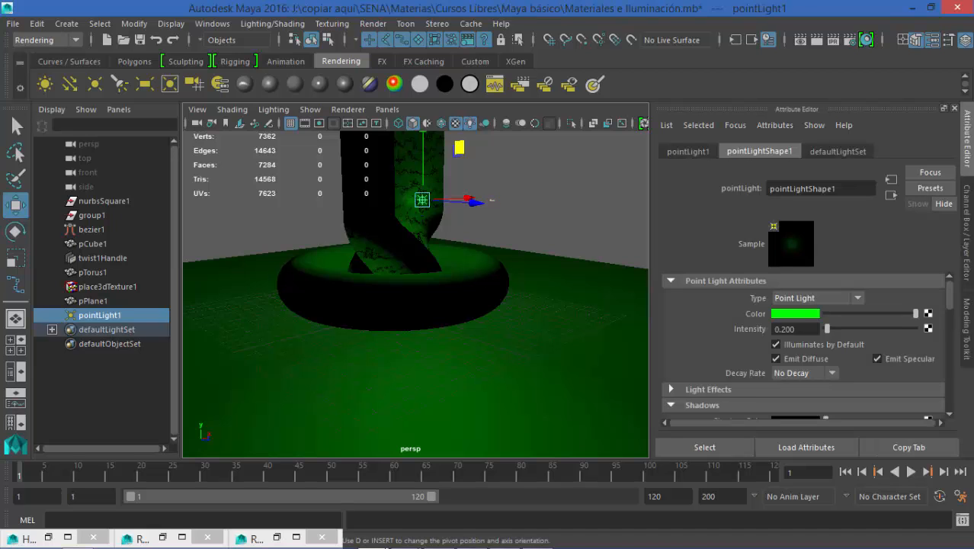
pyautogui.moveTo(422, 163); pyautogui.dragTo(423, 294)
pyautogui.moveTo(421, 329); pyautogui.dragTo(314, 225)
pyautogui.keyDown('alt'); pyautogui.moveTo(276, 182); pyautogui.dragTo(301, 206); pyautogui.keyUp('alt')
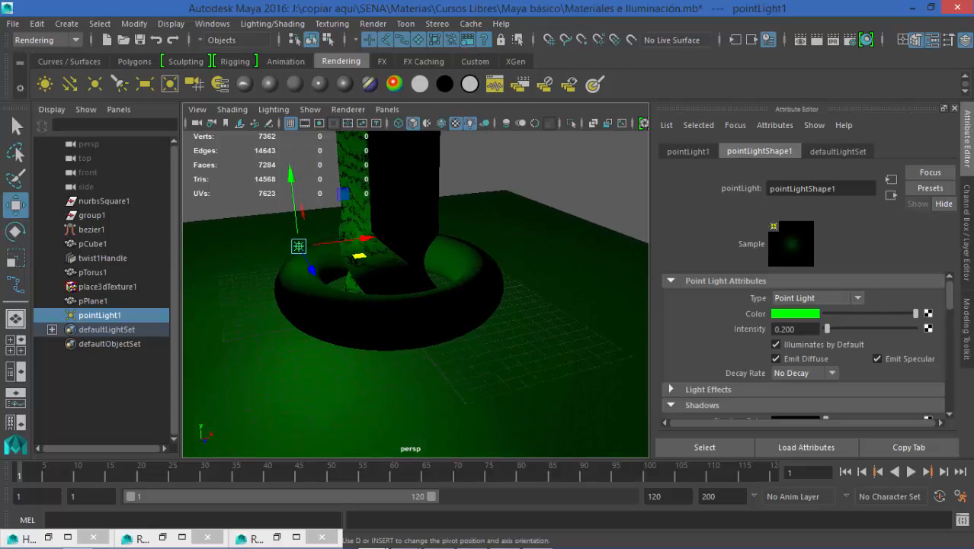
# - Set the point light's depth map shadow filter size to 3 and render the current frame from the new angle
pyautogui.scroll(-5, 804, 343)
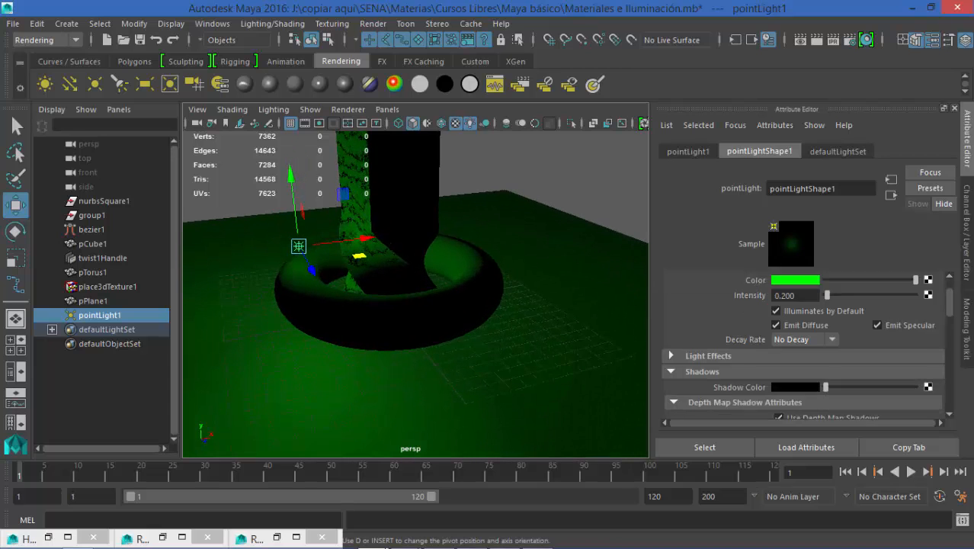
pyautogui.scroll(-1, 804, 343)
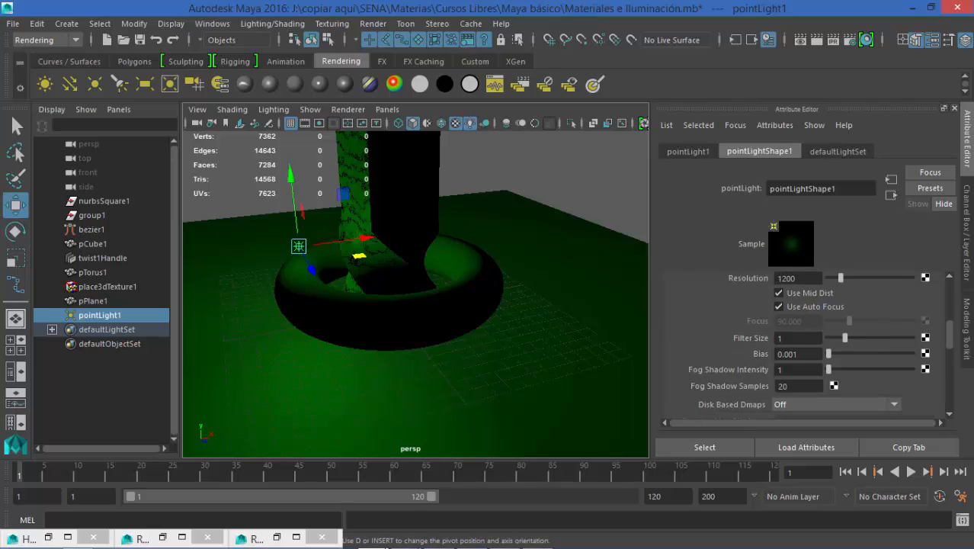
pyautogui.moveTo(844, 335); pyautogui.dragTo(877, 334)
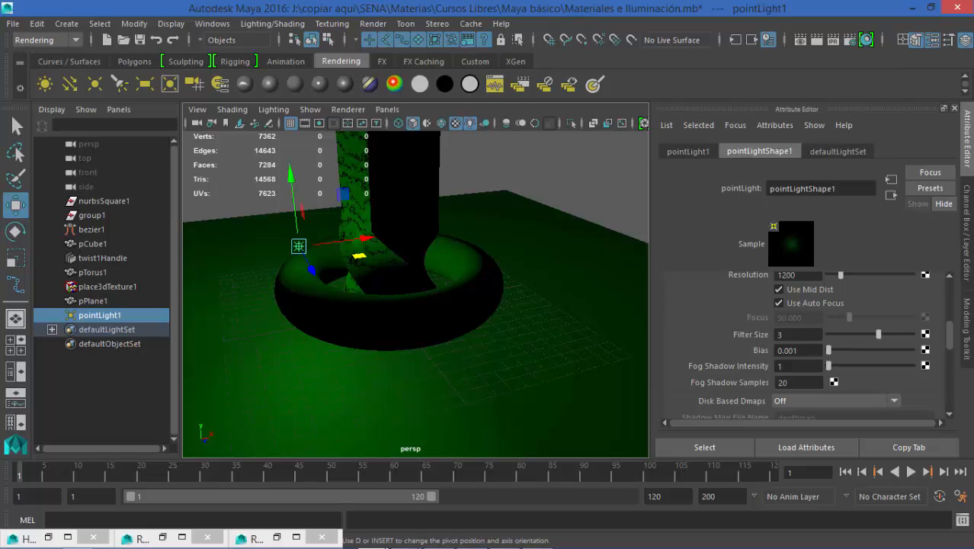
pyautogui.doubleClick(784, 382)
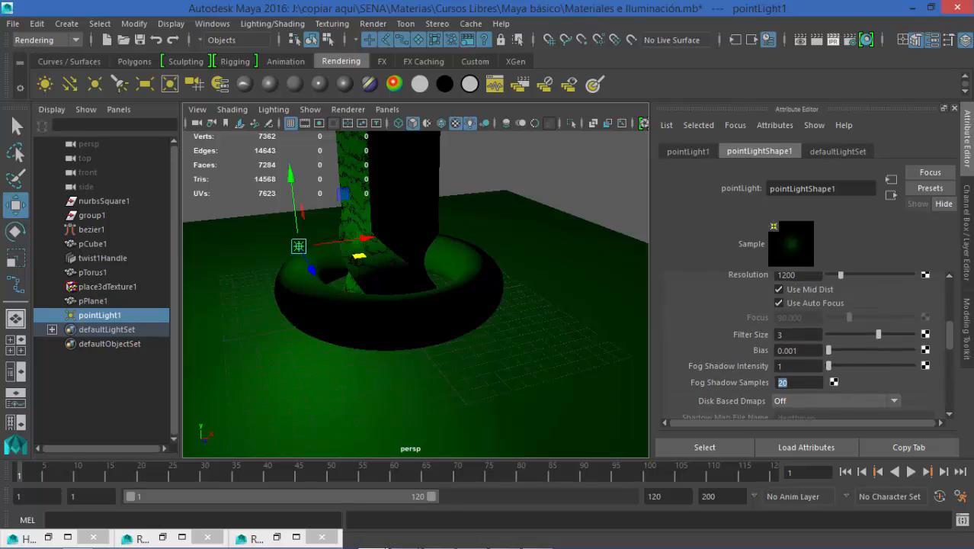
pyautogui.click(817, 40)
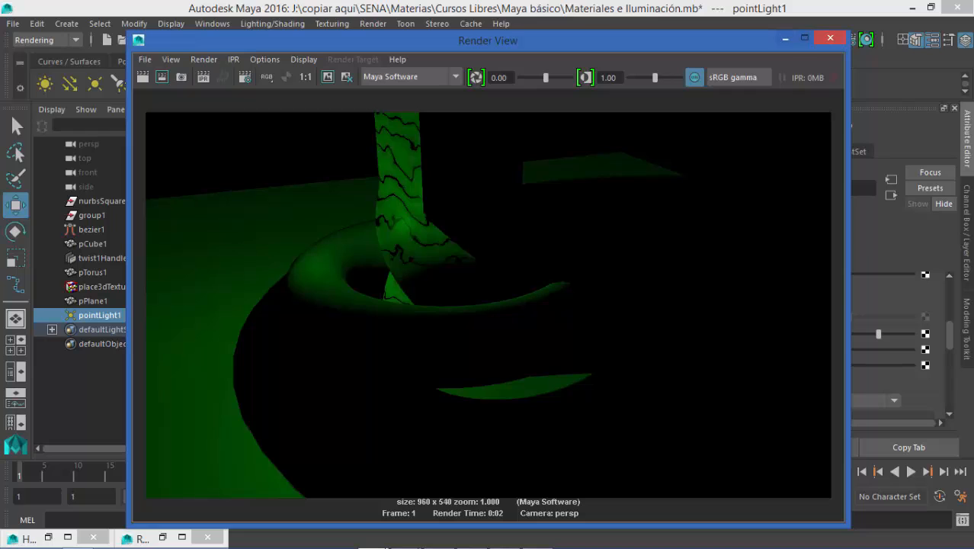
# - Put the render away, delete the point light and create a spot light in its place
pyautogui.click(784, 37)
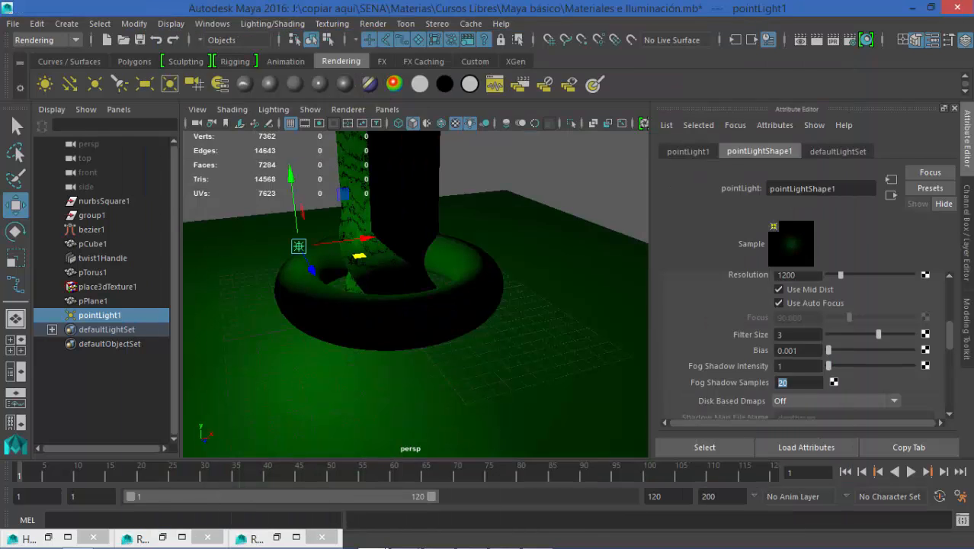
pyautogui.press('Delete')
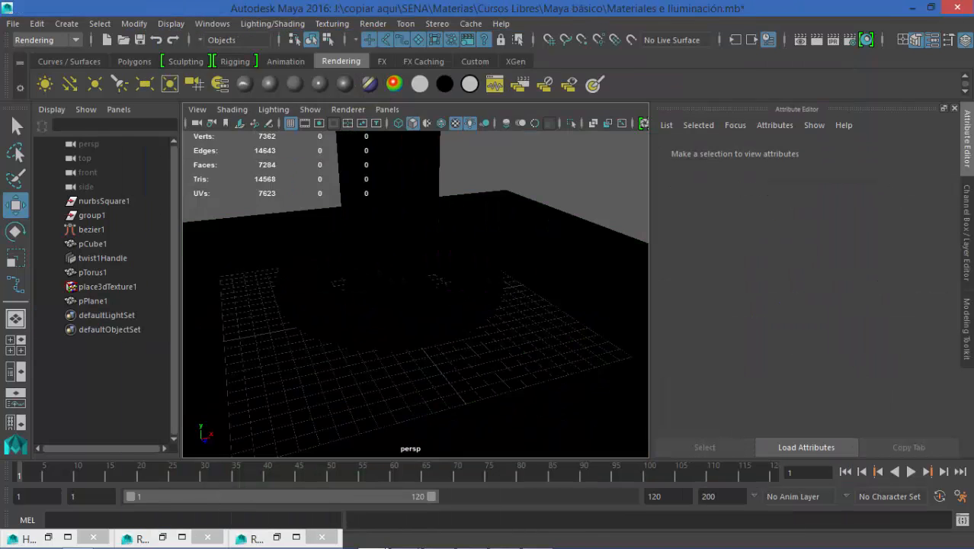
pyautogui.click(119, 84)
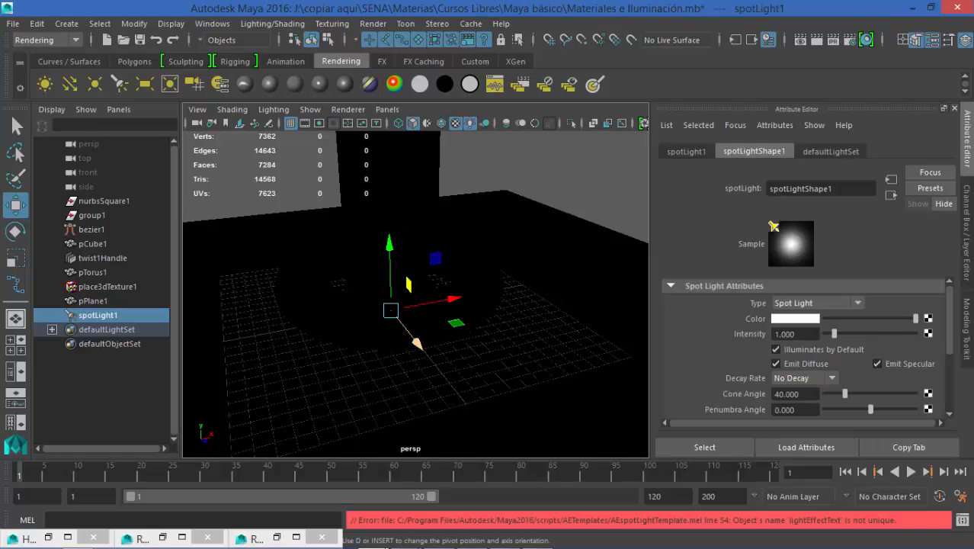
# - Pull the spot light out in front of the torus, raise it above the plane and shift it to one side of the column
pyautogui.moveTo(432, 362); pyautogui.dragTo(557, 442)
pyautogui.moveTo(534, 305); pyautogui.dragTo(541, 252)
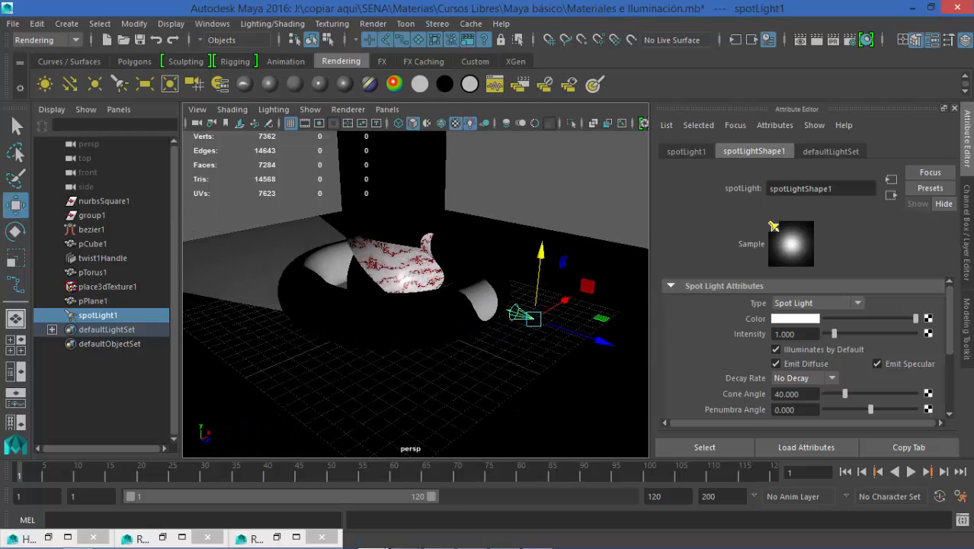
pyautogui.moveTo(599, 341); pyautogui.dragTo(645, 355)
pyautogui.keyDown('alt'); pyautogui.moveTo(644, 356); pyautogui.dragTo(535, 324); pyautogui.keyUp('alt')
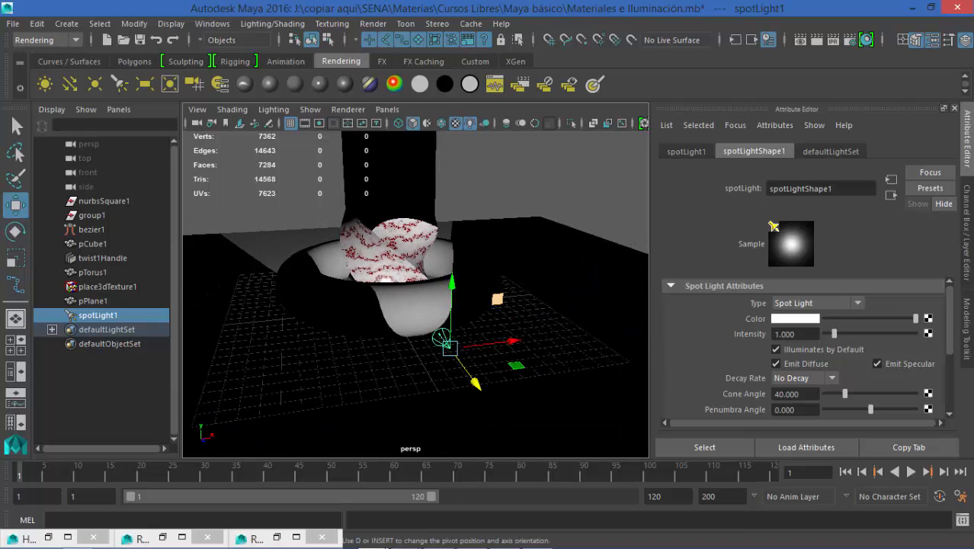
pyautogui.moveTo(498, 298); pyautogui.dragTo(251, 324)
pyautogui.keyDown('alt'); pyautogui.moveTo(251, 323); pyautogui.dragTo(390, 270, button='middle'); pyautogui.keyUp('alt')
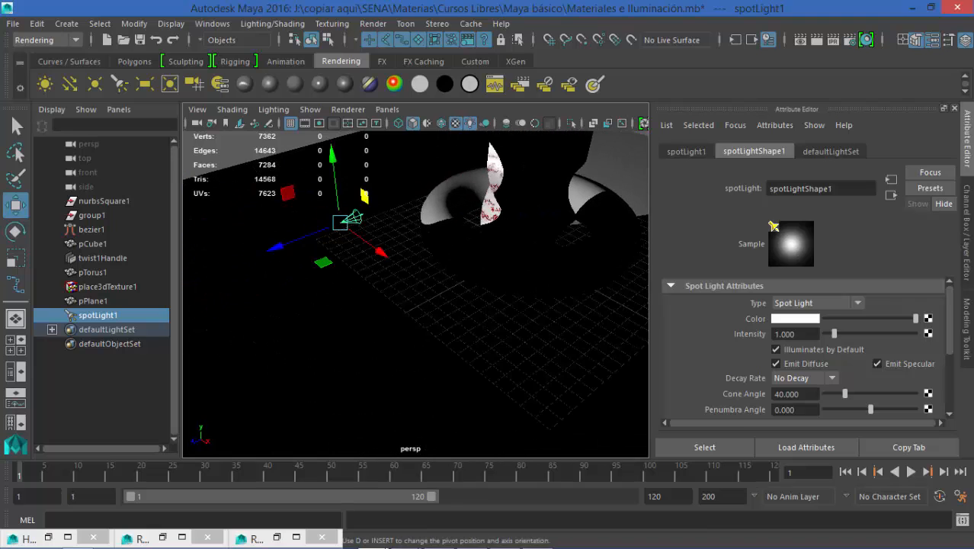
# - Move the spot light farther back from the torus and lower it so its cone spreads across the plane
pyautogui.scroll(-3, 390, 270)
pyautogui.moveTo(302, 272); pyautogui.dragTo(127, 345)
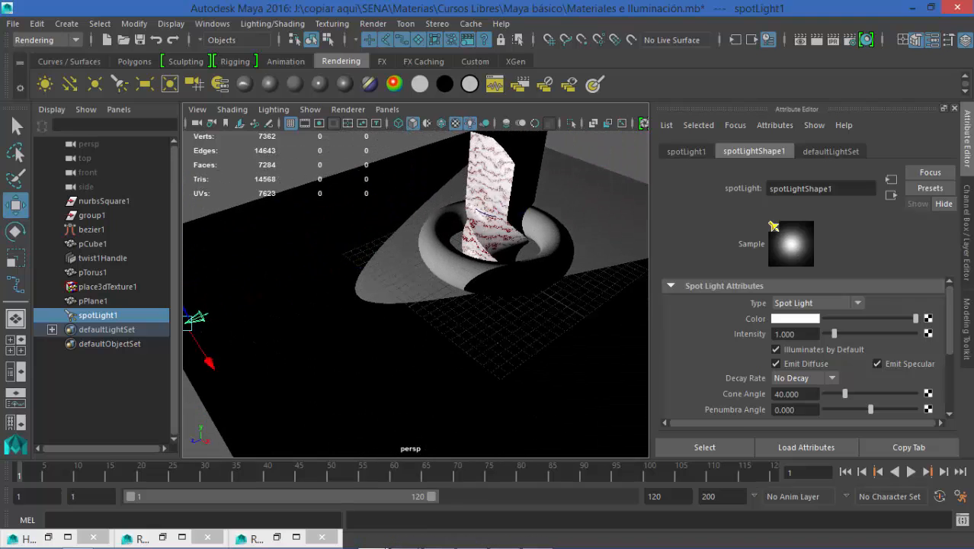
pyautogui.keyDown('alt'); pyautogui.moveTo(305, 324); pyautogui.dragTo(271, 308); pyautogui.keyUp('alt')
pyautogui.scroll(-4, 415, 295)
pyautogui.moveTo(266, 199); pyautogui.dragTo(269, 225)
pyautogui.scroll(5, 415, 294)
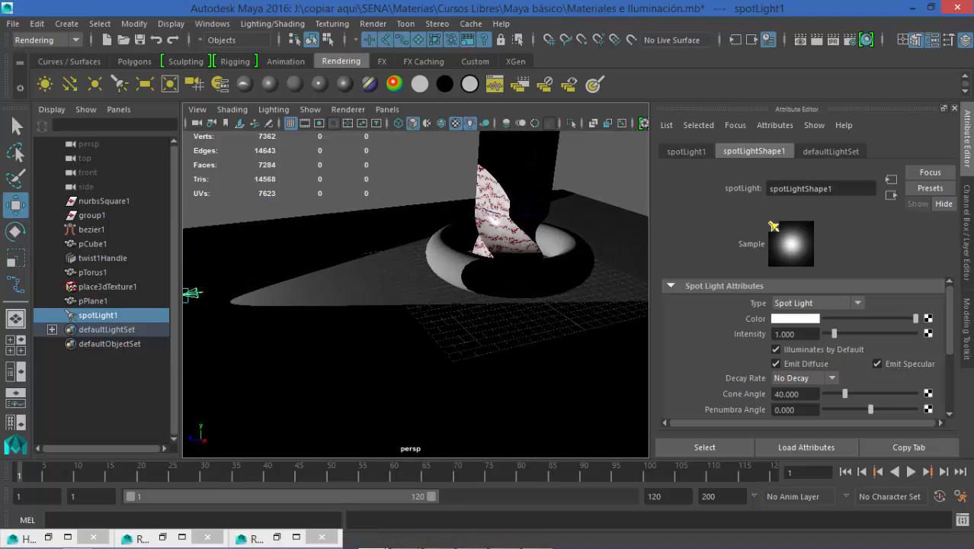
pyautogui.keyDown('alt'); pyautogui.moveTo(416, 295); pyautogui.dragTo(507, 322); pyautogui.keyUp('alt')
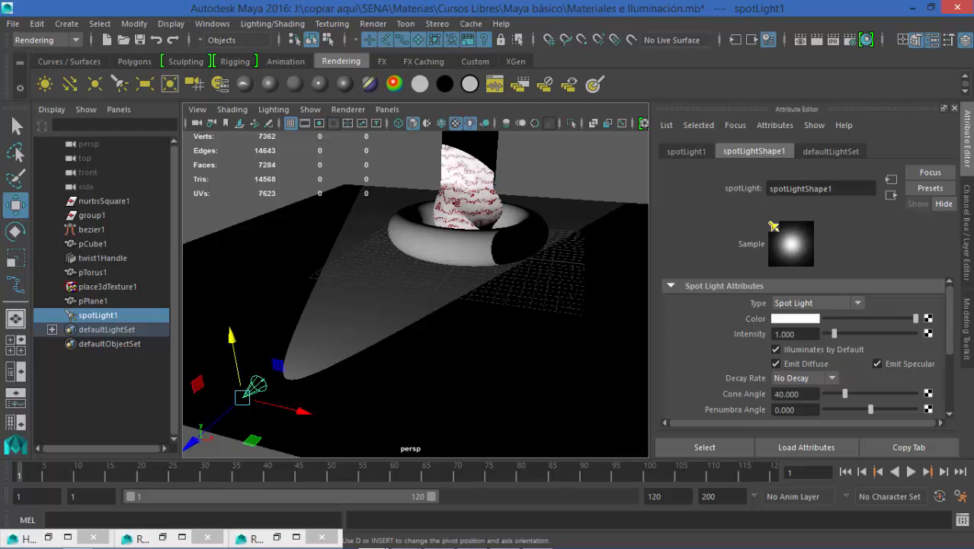
# - Slide the spot light along its X axis to the other side of the plane, keeping its cone on the edge of the torus
pyautogui.scroll(2, 415, 294)
pyautogui.keyDown('alt'); pyautogui.moveTo(442, 282); pyautogui.dragTo(426, 296, button='middle'); pyautogui.keyUp('alt')
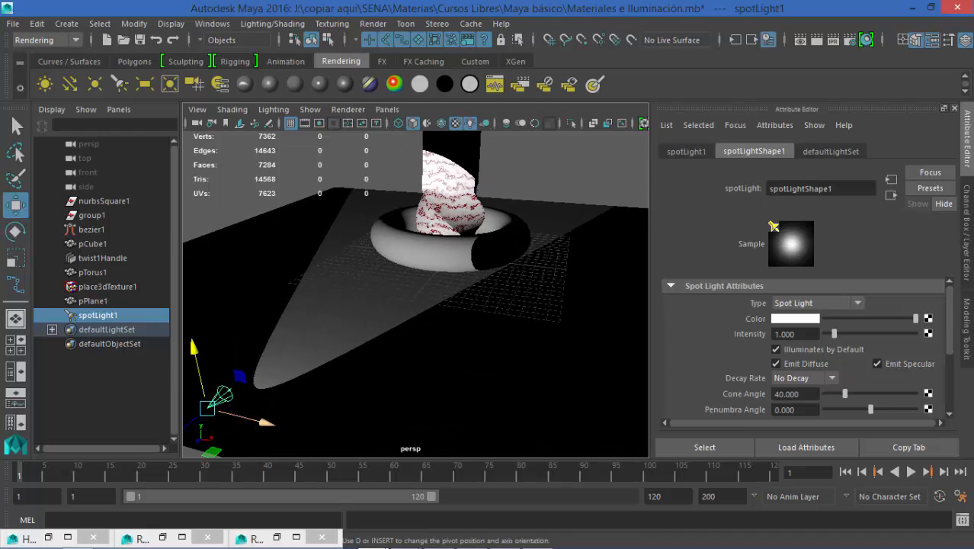
pyautogui.moveTo(262, 422); pyautogui.dragTo(507, 481)
pyautogui.keyDown('alt'); pyautogui.moveTo(427, 304); pyautogui.dragTo(550, 295); pyautogui.keyUp('alt')
pyautogui.keyDown('alt'); pyautogui.moveTo(550, 296); pyautogui.dragTo(416, 323, button='middle'); pyautogui.keyUp('alt')
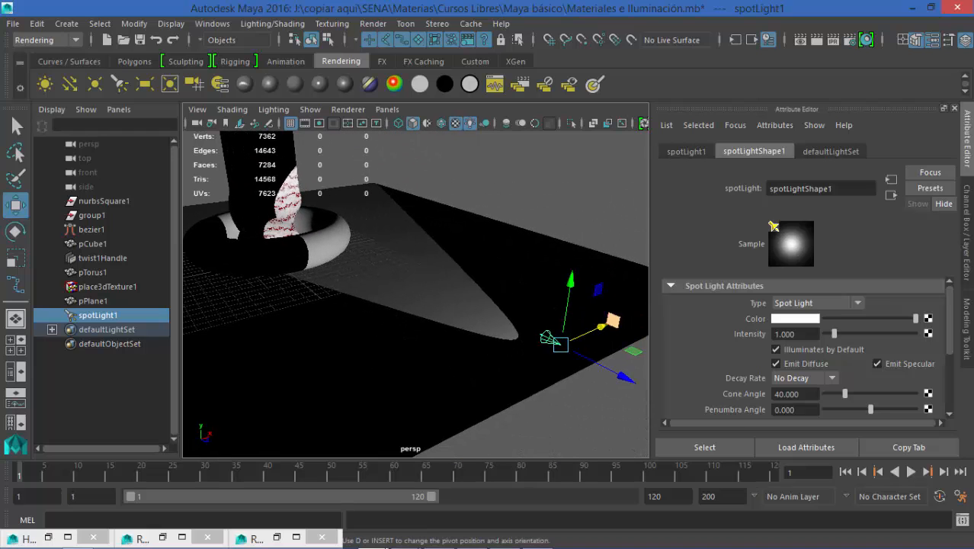
pyautogui.keyDown('alt'); pyautogui.moveTo(488, 320); pyautogui.dragTo(455, 327); pyautogui.keyUp('alt')
pyautogui.scroll(3, 449, 319)
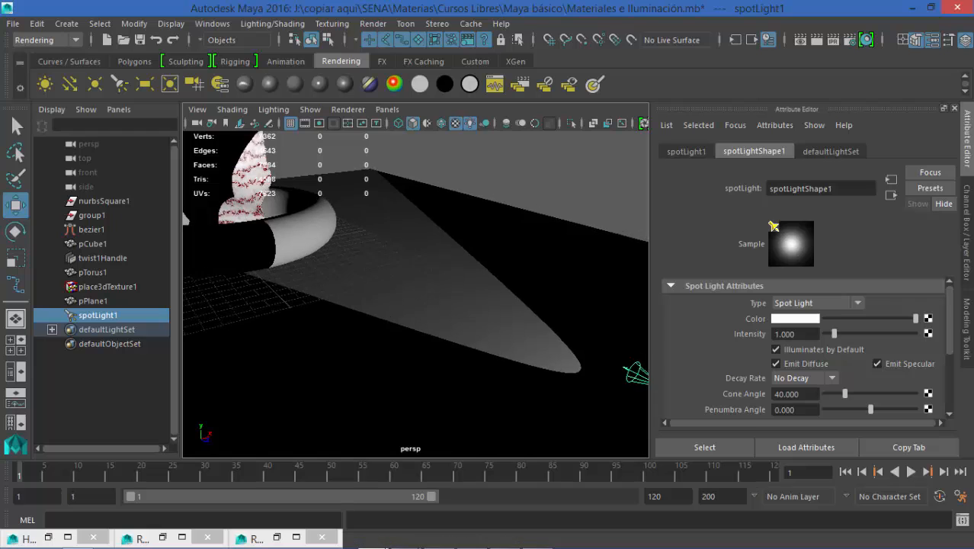
pyautogui.scroll(-3, 456, 328)
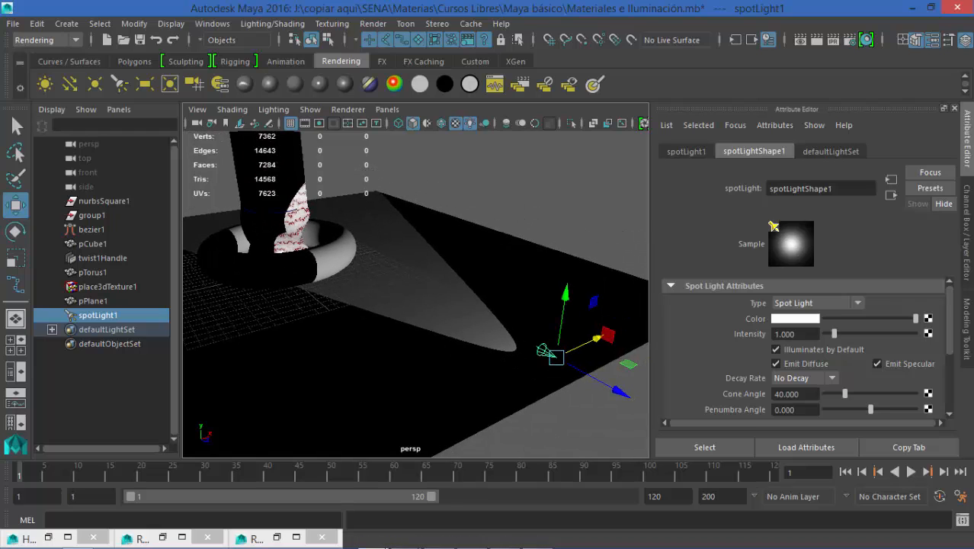
# - Set the spot light's cone angle to about 46.454, penumbra angle to 10 and dropoff to about 16.452
pyautogui.moveTo(845, 393)
pyautogui.mouseDown()
pyautogui.moveTo(915, 393)
pyautogui.moveTo(826, 393)
pyautogui.moveTo(878, 393)
pyautogui.moveTo(875, 409)
pyautogui.moveTo(915, 410)
pyautogui.moveTo(849, 393)
pyautogui.mouseUp()
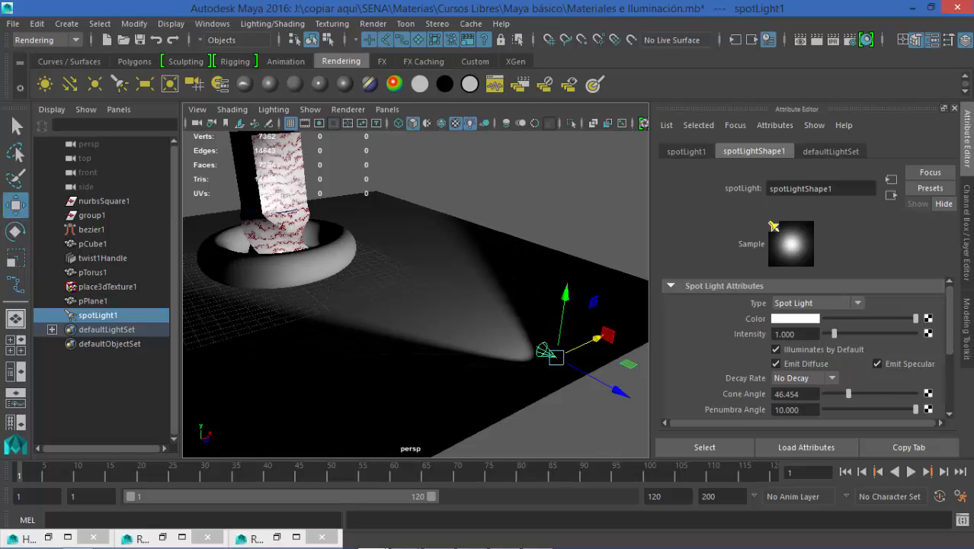
pyautogui.moveTo(915, 409)
pyautogui.mouseDown()
pyautogui.moveTo(825, 409)
pyautogui.moveTo(915, 410)
pyautogui.mouseUp()
pyautogui.scroll(-3, 804, 347)
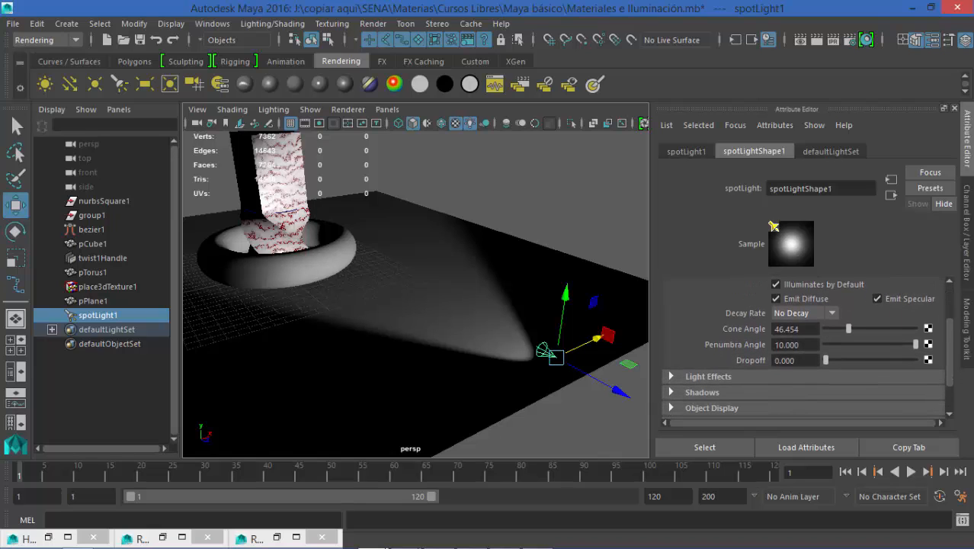
pyautogui.moveTo(825, 360); pyautogui.dragTo(848, 360)
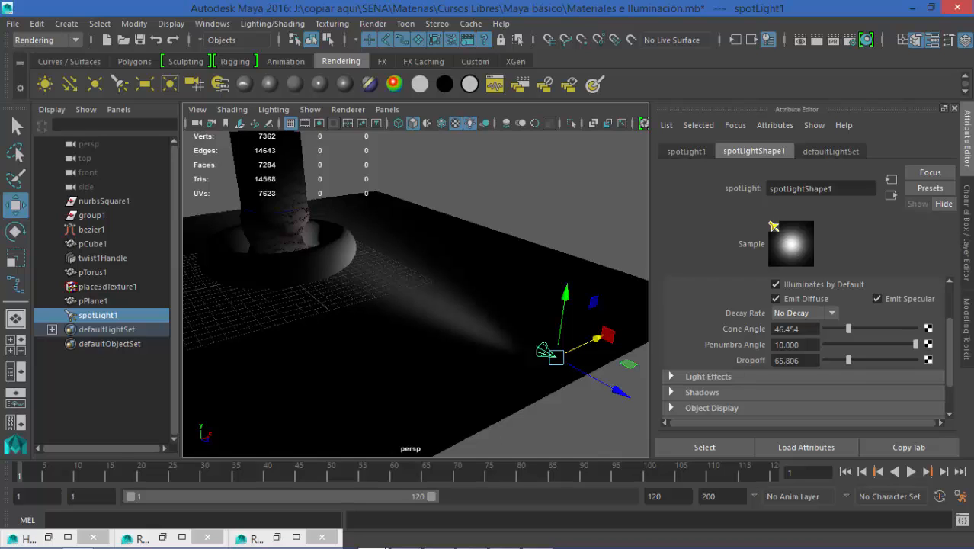
pyautogui.moveTo(848, 360); pyautogui.dragTo(831, 360)
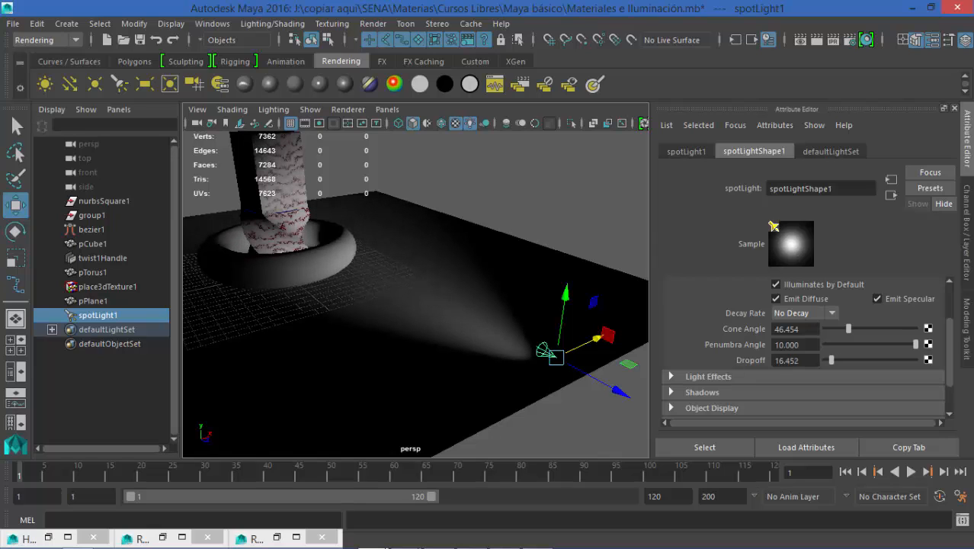
# - Turn on depth map shadows for the spot light and look through its remaining shadow settings
pyautogui.click(673, 391)
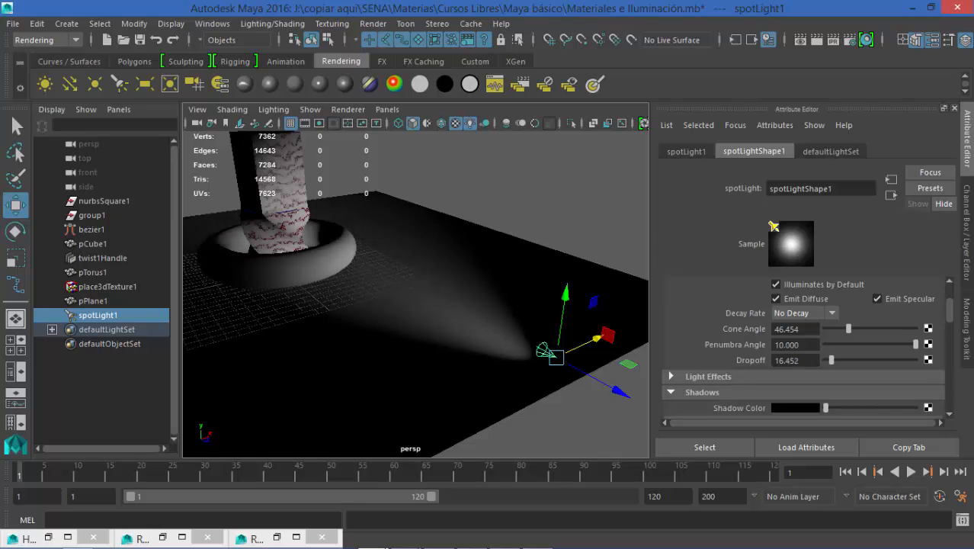
pyautogui.scroll(-3, 804, 346)
pyautogui.click(778, 356)
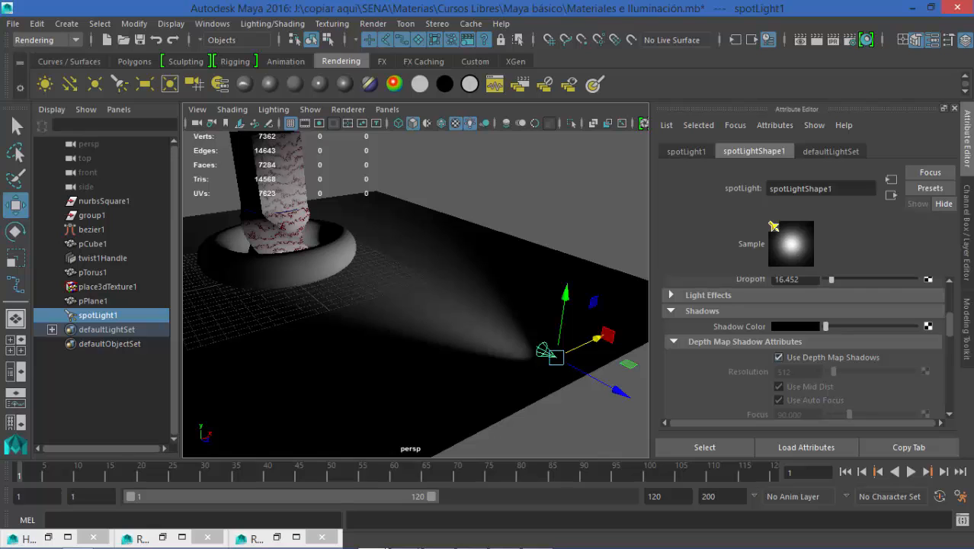
pyautogui.scroll(-4, 804, 347)
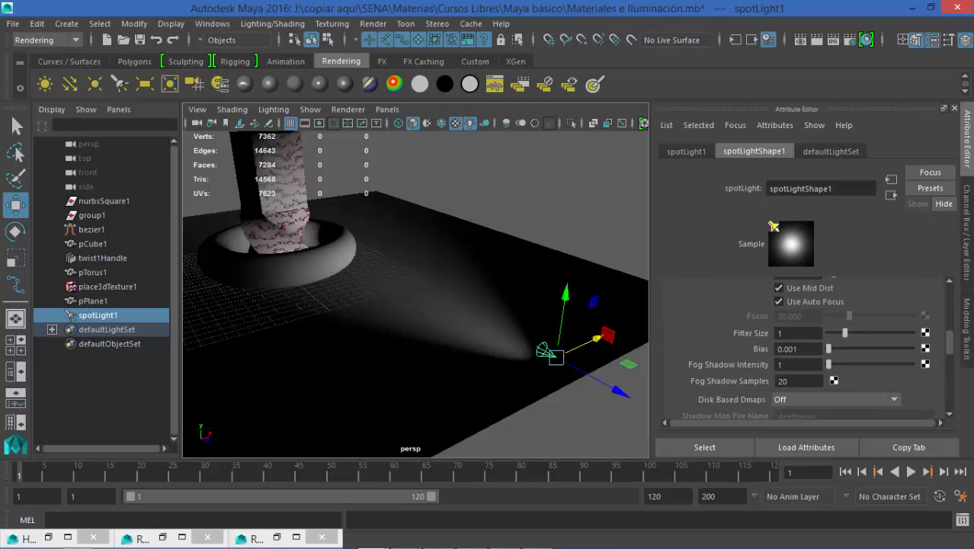
pyautogui.scroll(-7, 803, 346)
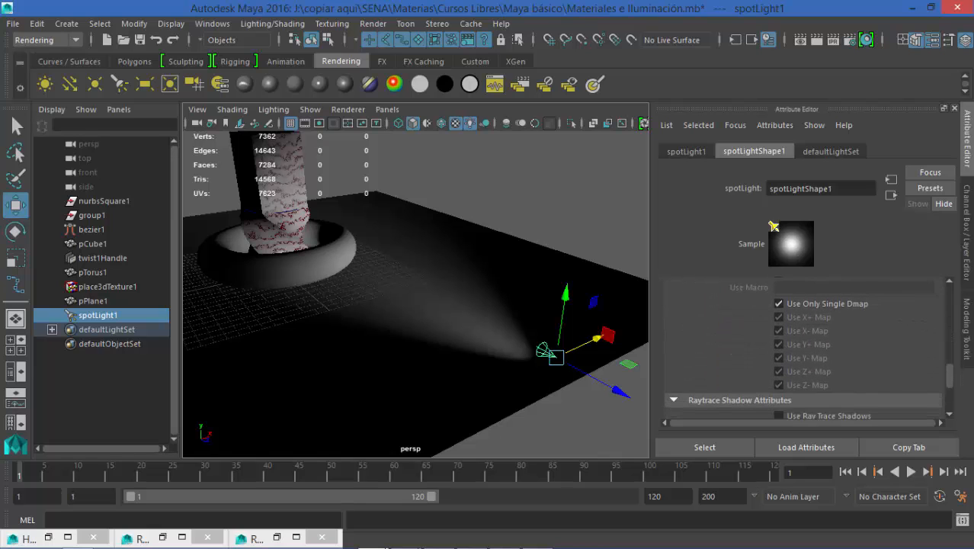
# - Render the current frame to check the spot light's soft cone and shadows, and put the render away
pyautogui.keyDown('alt'); pyautogui.moveTo(415, 305); pyautogui.dragTo(450, 302); pyautogui.keyUp('alt')
pyautogui.keyDown('alt'); pyautogui.moveTo(449, 301); pyautogui.dragTo(452, 305, button='middle'); pyautogui.keyUp('alt')
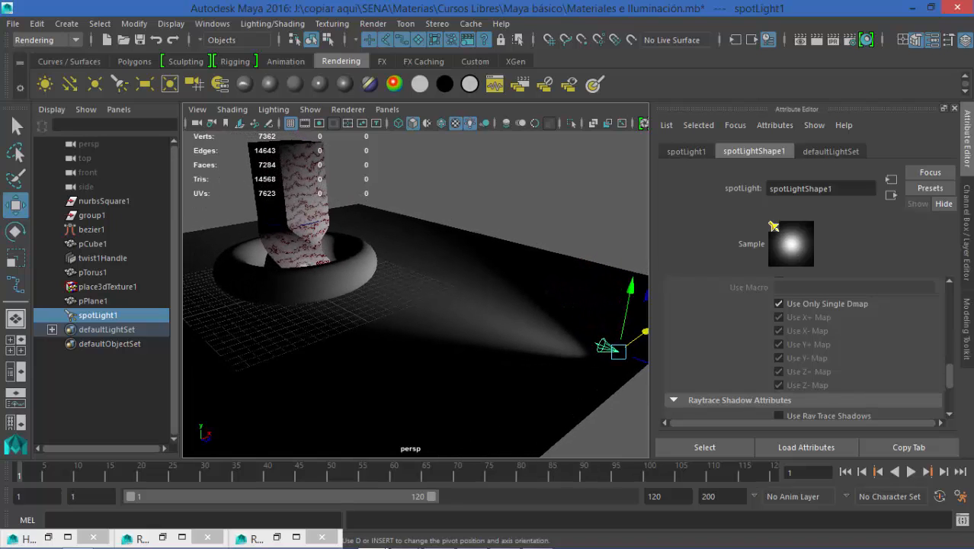
pyautogui.click(816, 40)
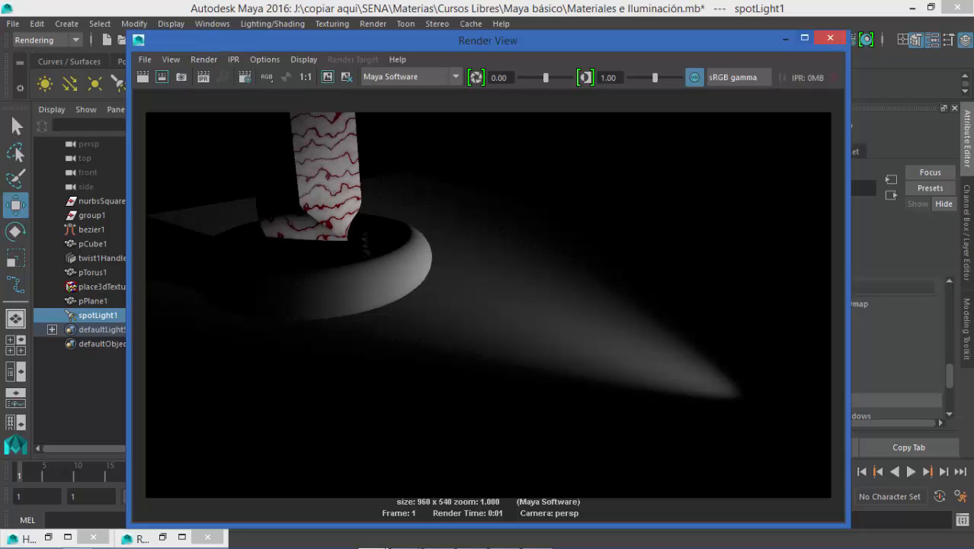
pyautogui.click(785, 39)
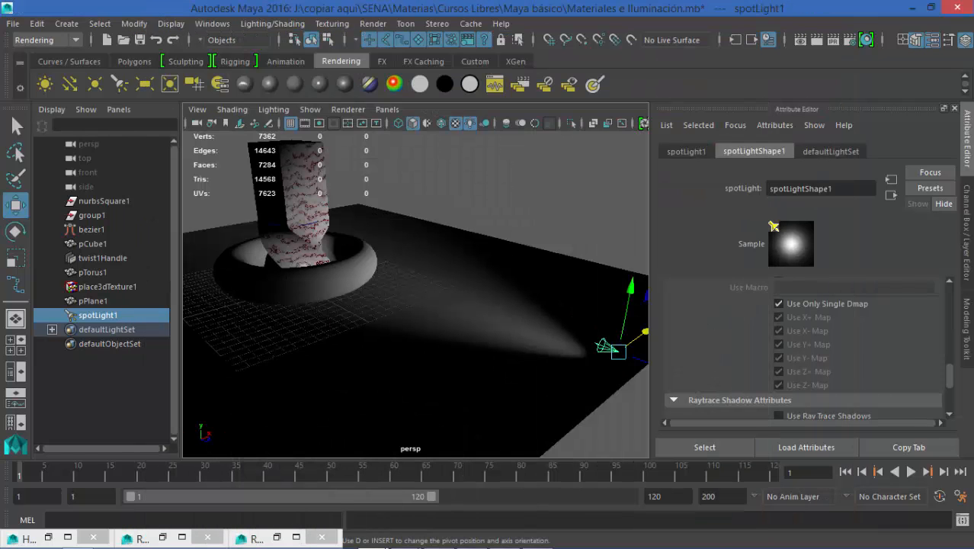
# - Raise the spot light slightly, and replace it with a new area light
pyautogui.moveTo(630, 290); pyautogui.dragTo(633, 272)
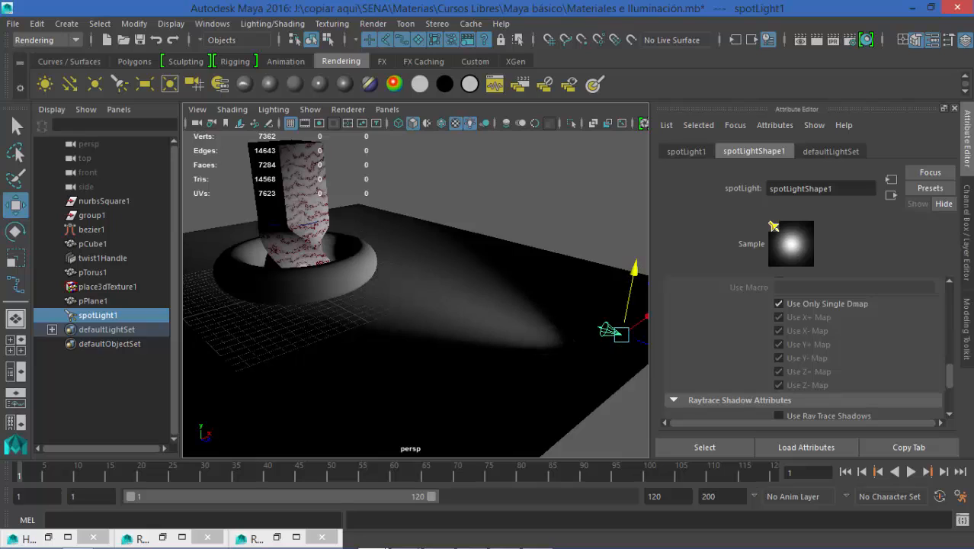
pyautogui.press('Delete')
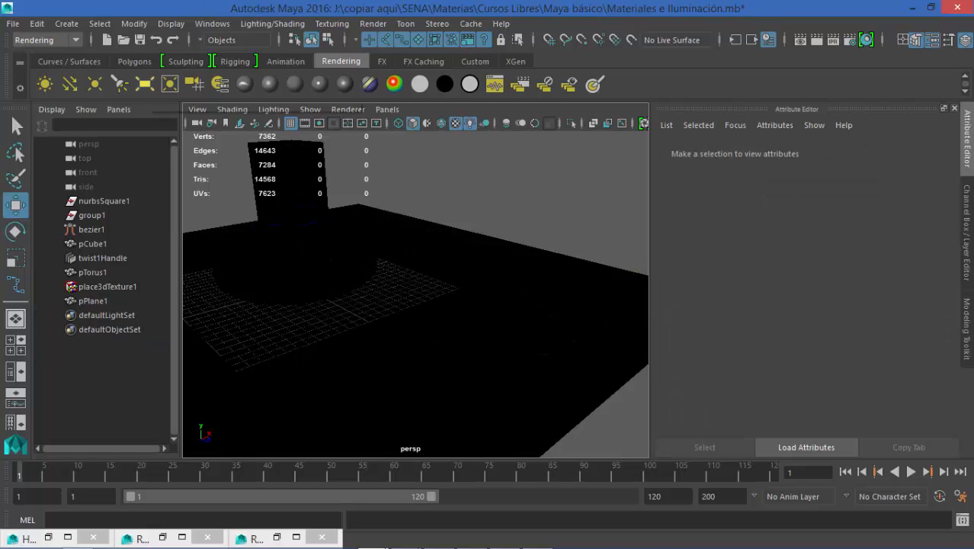
pyautogui.click(169, 84)
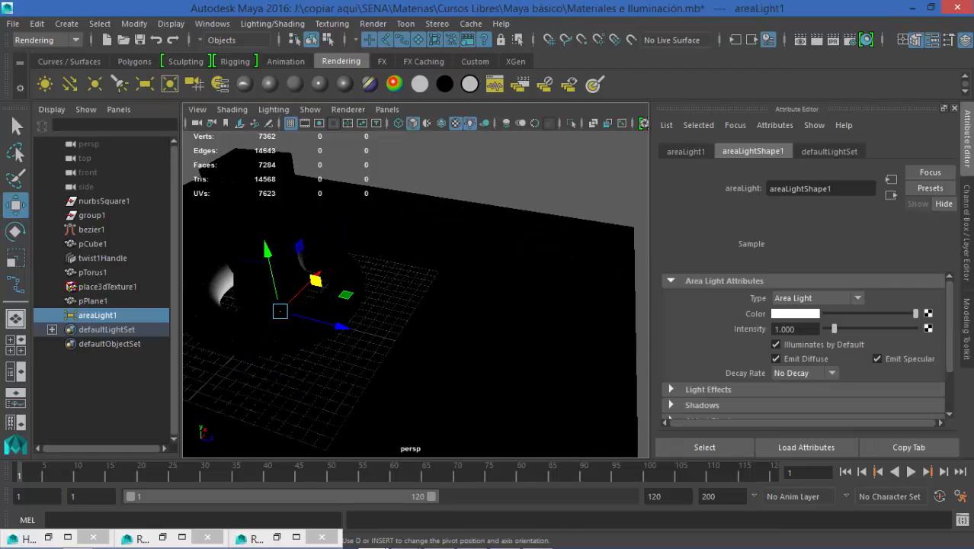
# - Move the area light out from the scene's centre and raise it above the plane beside the torus
pyautogui.moveTo(416, 346); pyautogui.dragTo(480, 357)
pyautogui.scroll(4, 473, 354)
pyautogui.scroll(2, 427, 352)
pyautogui.moveTo(405, 346); pyautogui.dragTo(567, 291)
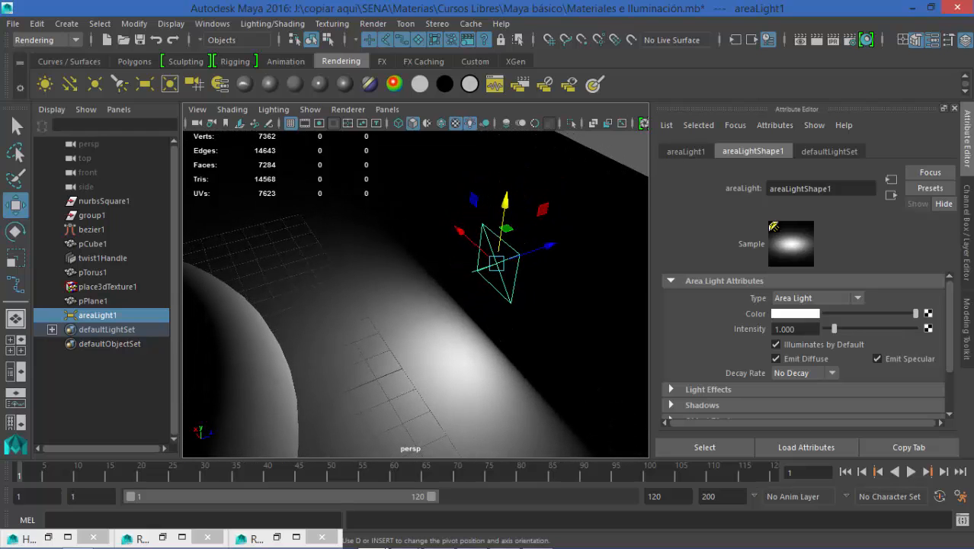
# - Rotate the area light so it tilts down toward the torus and column
pyautogui.press('e')
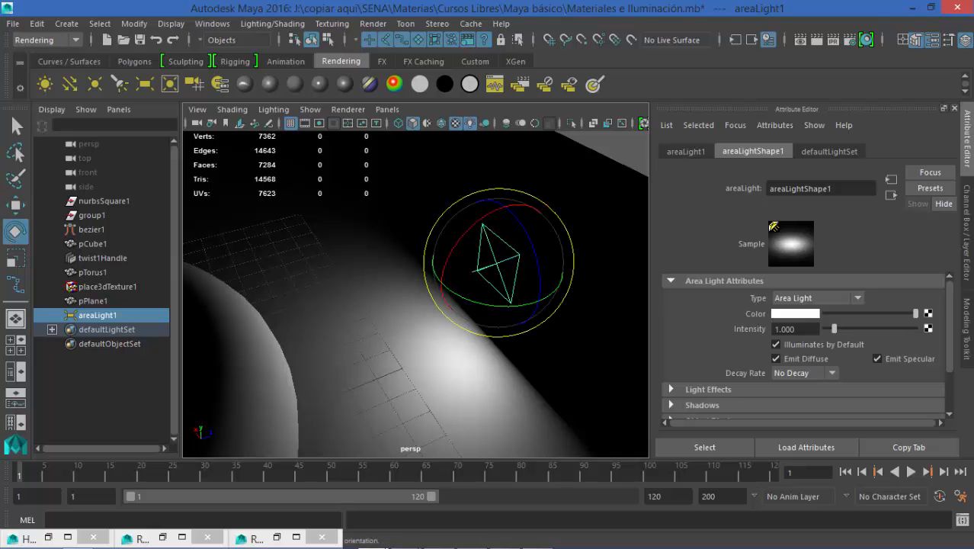
pyautogui.moveTo(469, 227); pyautogui.dragTo(472, 252)
pyautogui.press('w')
# - Render the current frame with the area light facing the torus and column, and put the render away
pyautogui.keyDown('alt'); pyautogui.moveTo(457, 305); pyautogui.dragTo(354, 293); pyautogui.keyUp('alt')
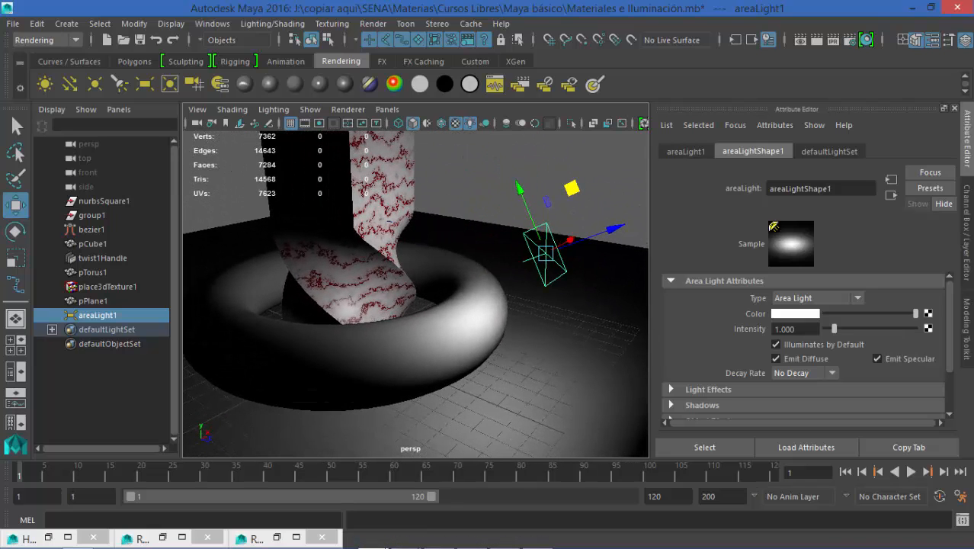
pyautogui.scroll(-3, 807, 345)
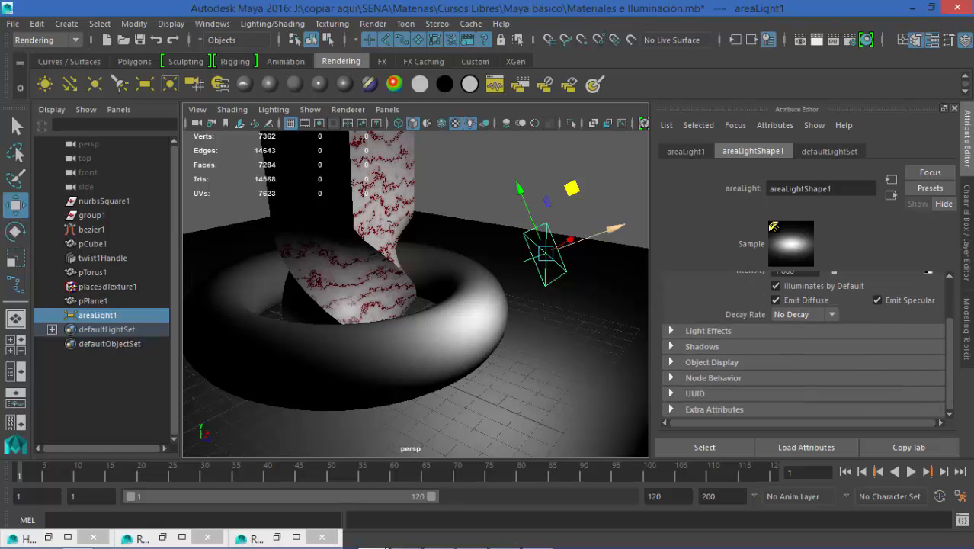
pyautogui.click(817, 40)
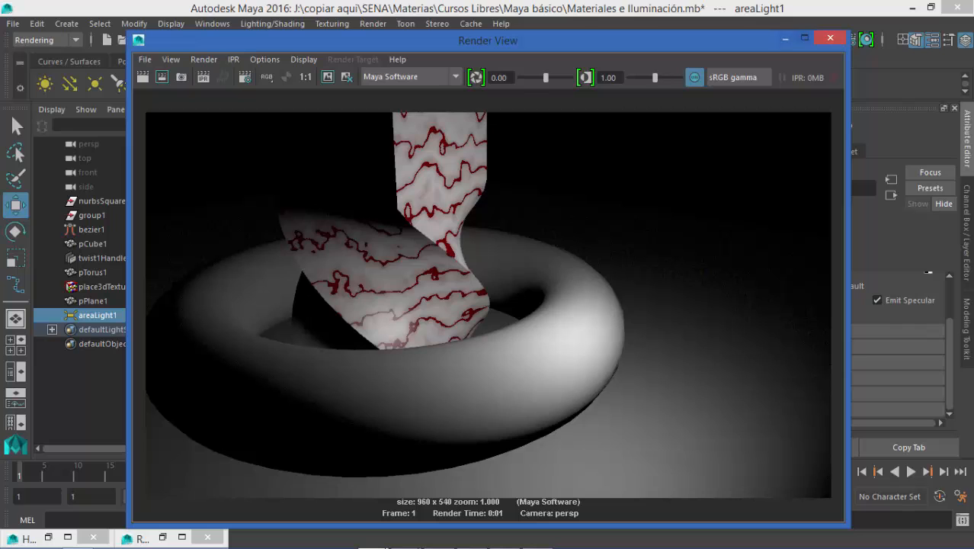
pyautogui.click(785, 39)
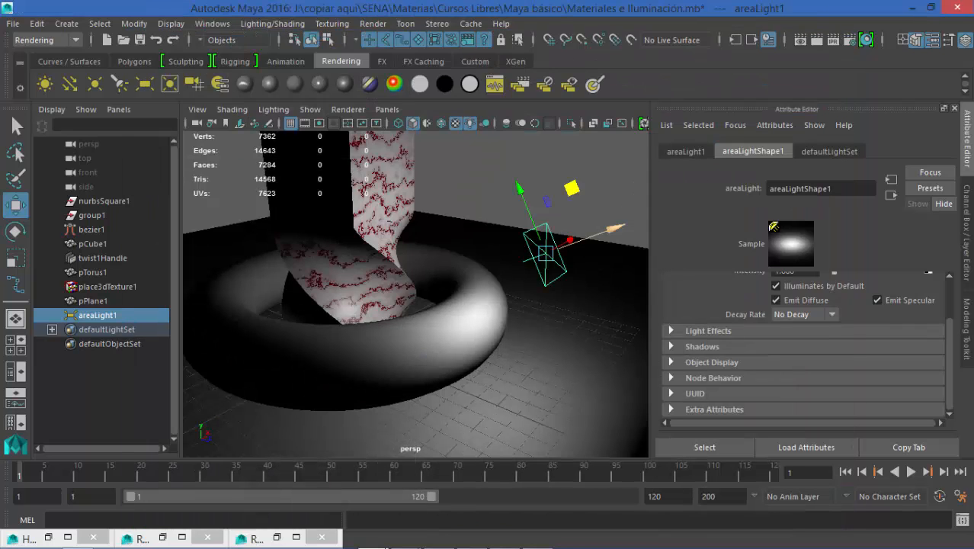
# - Lower the area light close to the torus's outer edge and turn on its depth map shadows
pyautogui.moveTo(572, 188); pyautogui.dragTo(567, 256)
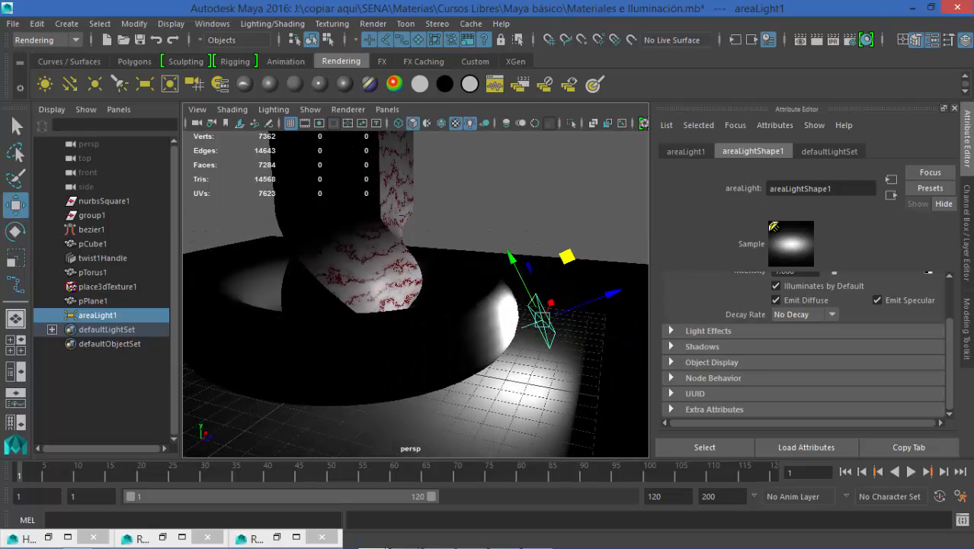
pyautogui.click(701, 346)
pyautogui.click(778, 392)
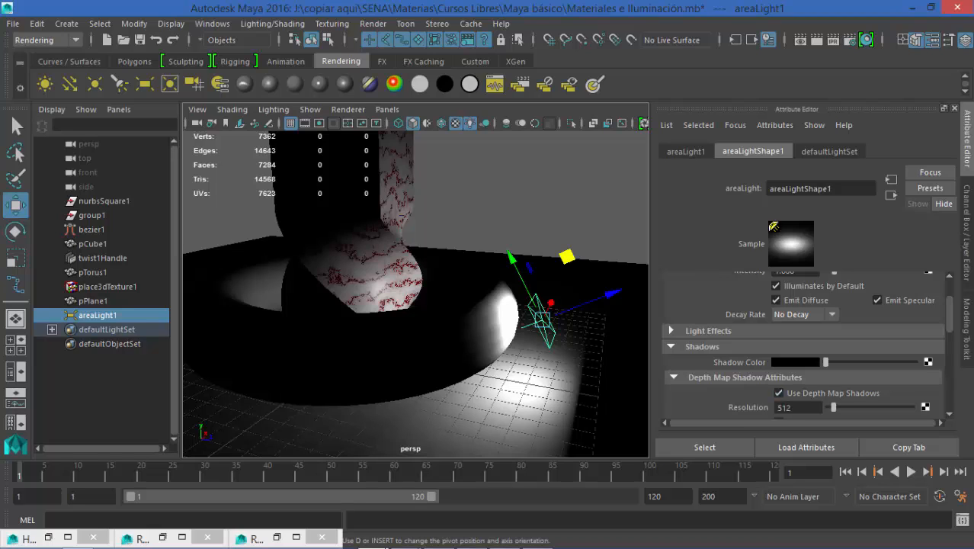
# - Set the area light's depth map shadow resolution to 20
pyautogui.write('1200')
pyautogui.moveTo(796, 408); pyautogui.dragTo(775, 408)
pyautogui.write('20')
pyautogui.press('Tab')
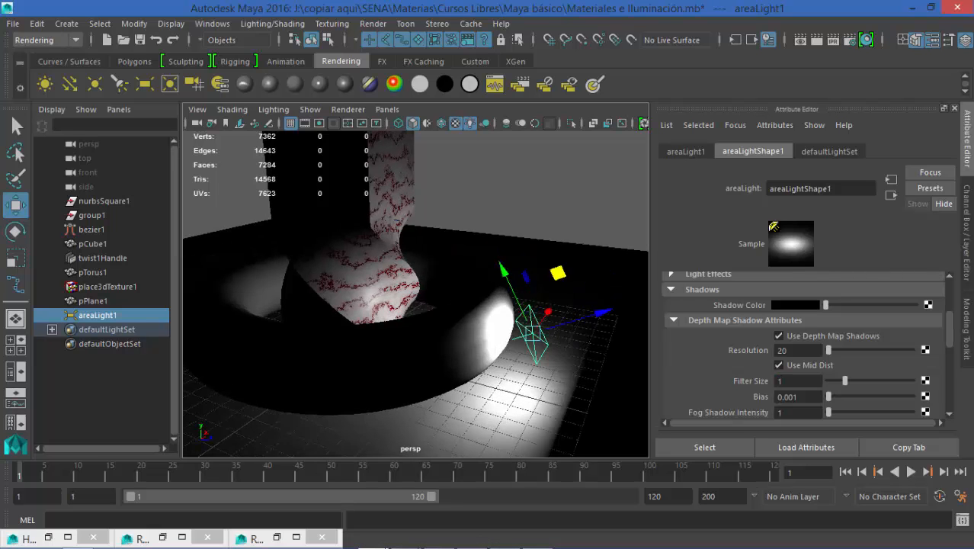
# - Render the current frame from a low, close view of the torus's lit edge and put the render away
pyautogui.keyDown('alt'); pyautogui.moveTo(427, 289); pyautogui.dragTo(412, 335); pyautogui.keyUp('alt')
pyautogui.keyDown('alt'); pyautogui.moveTo(412, 335); pyautogui.dragTo(457, 240, button='middle'); pyautogui.keyUp('alt')
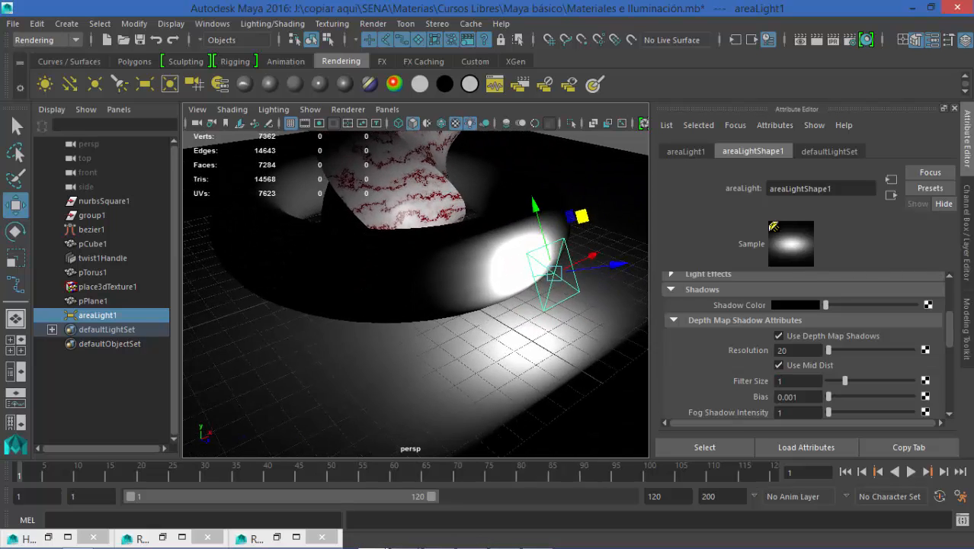
pyautogui.keyDown('alt'); pyautogui.moveTo(457, 240); pyautogui.dragTo(474, 207); pyautogui.keyUp('alt')
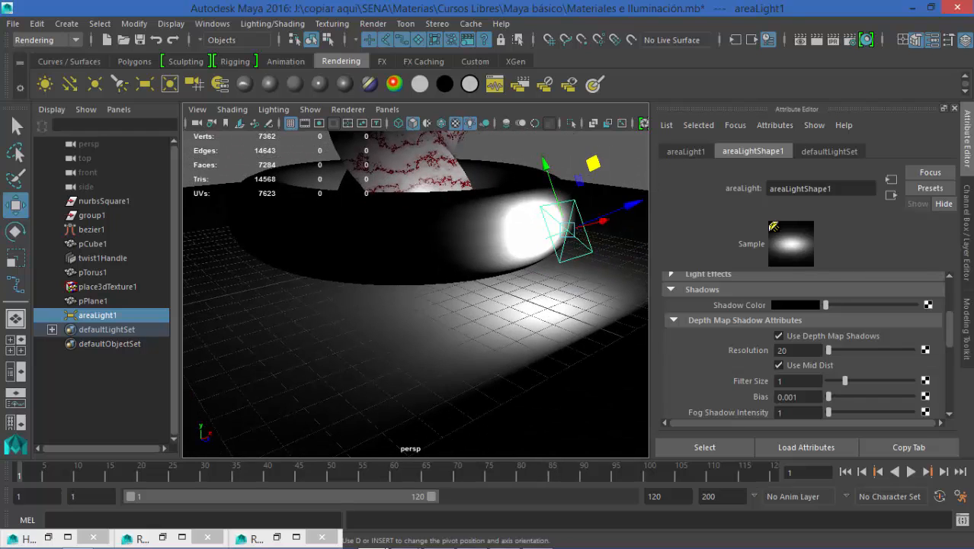
pyautogui.click(814, 40)
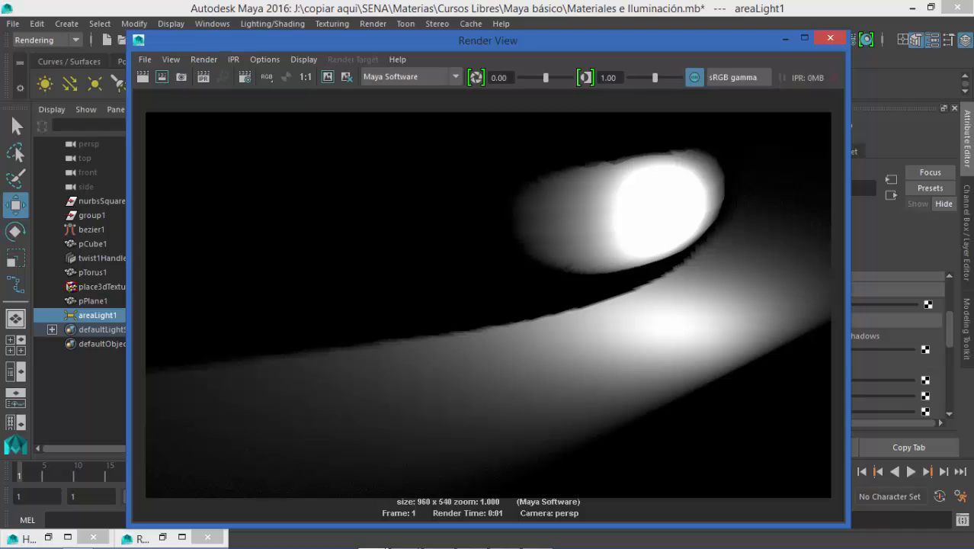
pyautogui.click(785, 38)
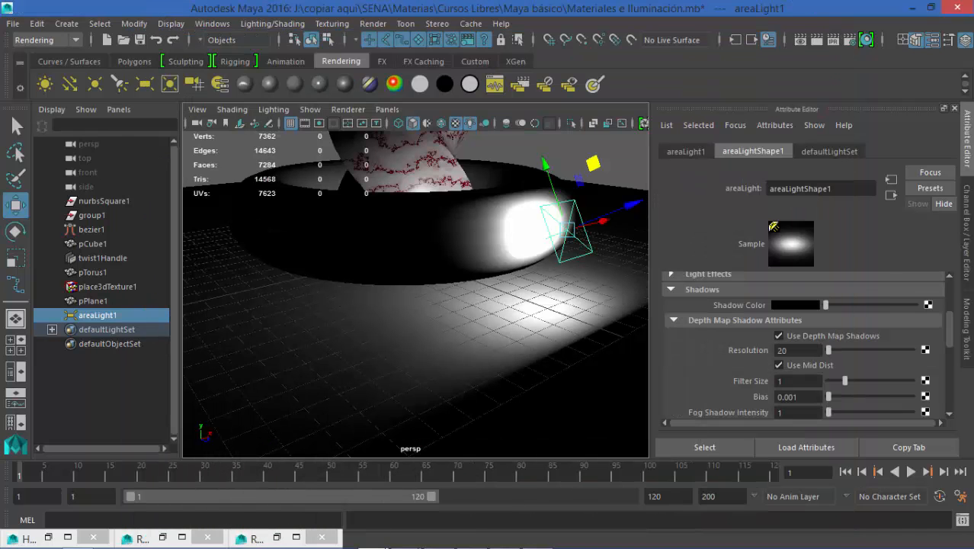
# - Lower the area light's depth map shadow resolution to 16, render the current frame and put the render away
pyautogui.doubleClick(782, 350)
pyautogui.write('16')
pyautogui.press('Tab')
pyautogui.click(815, 40)
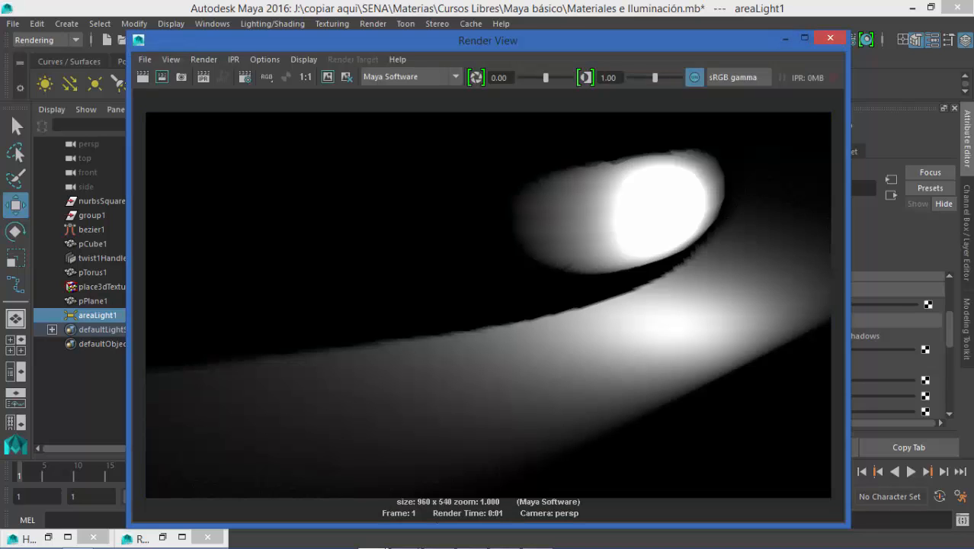
pyautogui.click(785, 39)
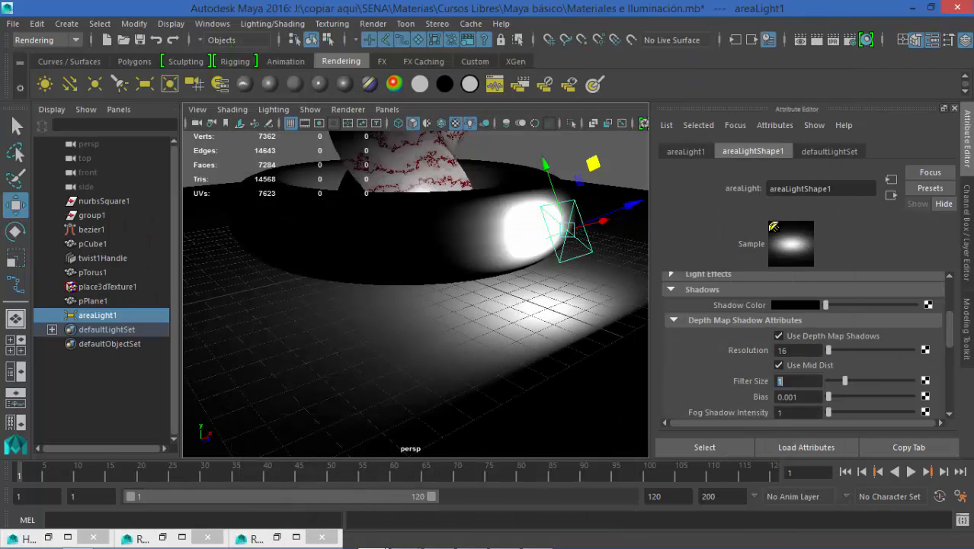
# - Raise the area light's depth map shadow resolution to 2000, render the current frame and put the render away
pyautogui.doubleClick(786, 351)
pyautogui.write('2000')
pyautogui.press('Tab')
pyautogui.click(814, 39)
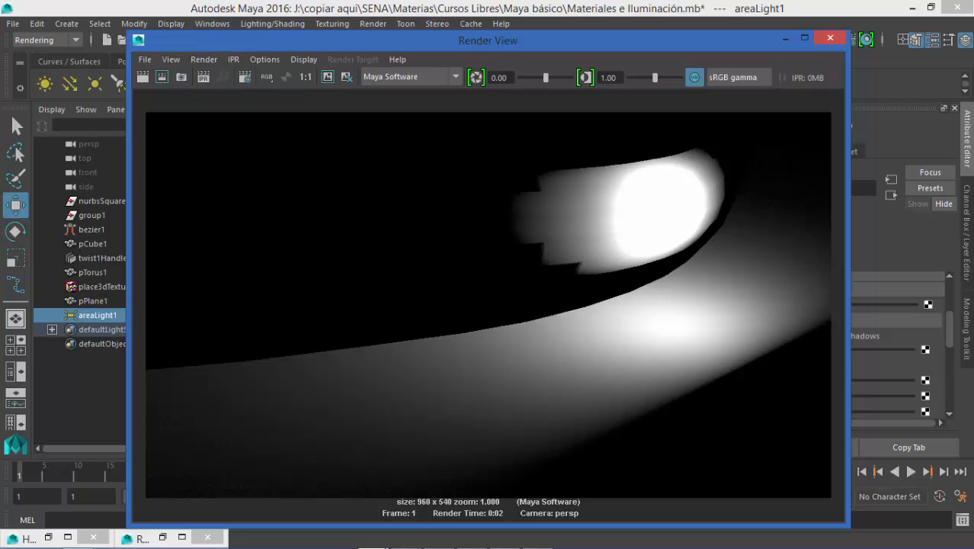
pyautogui.click(785, 38)
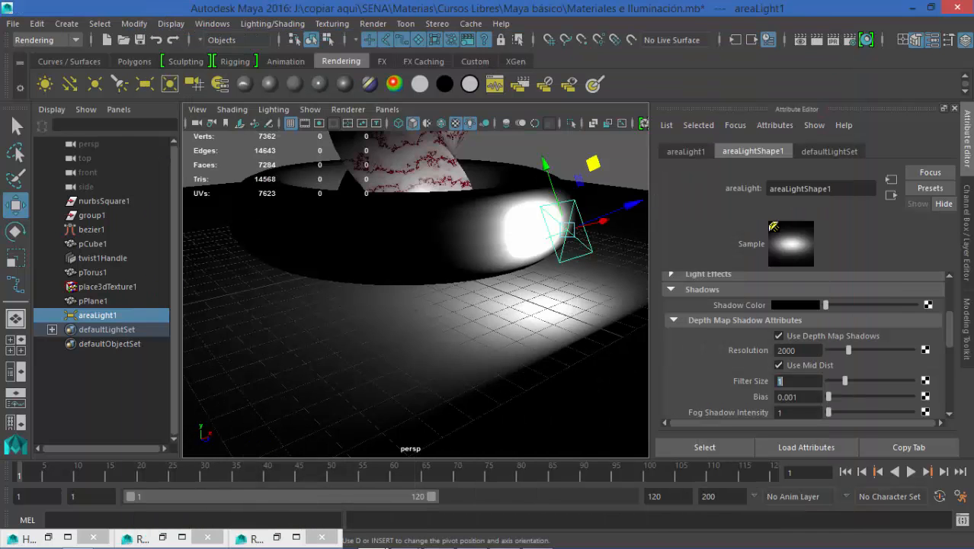
# - Delete the area light beside the torus
pyautogui.keyDown('alt'); pyautogui.moveTo(499, 191); pyautogui.dragTo(613, 202); pyautogui.keyUp('alt')
pyautogui.scroll(4, 415, 294)
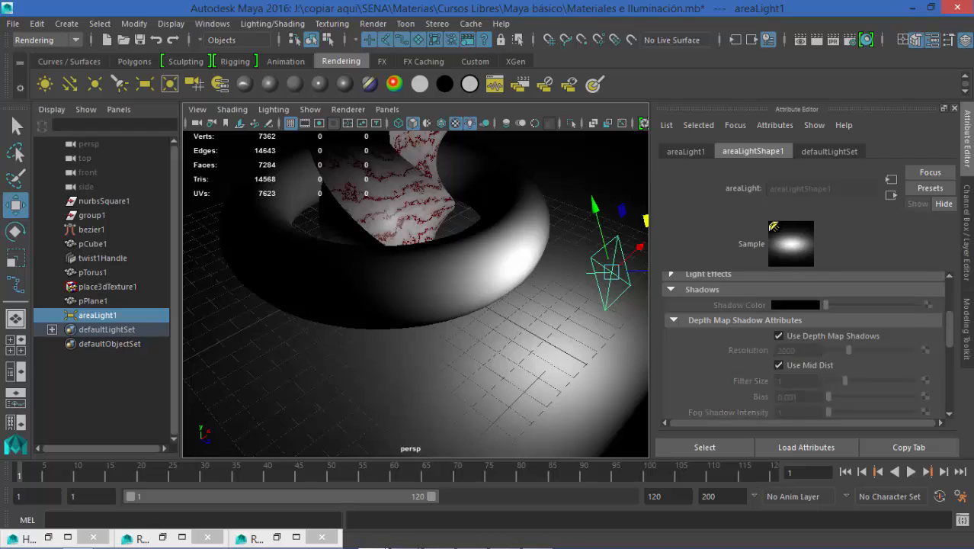
pyautogui.press('Delete')
pyautogui.scroll(-6, 415, 294)
pyautogui.keyDown('alt'); pyautogui.moveTo(427, 294); pyautogui.dragTo(401, 272); pyautogui.keyUp('alt')
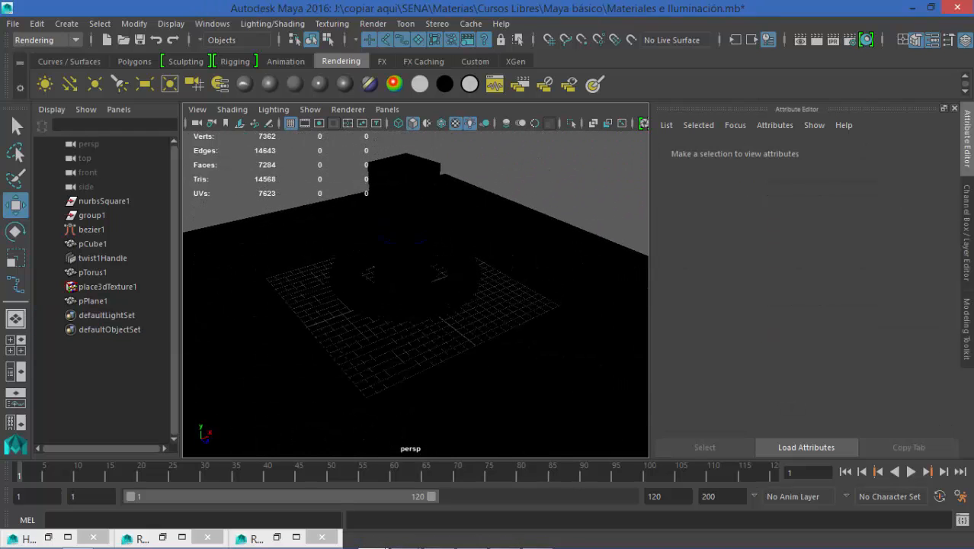
# - Turn on wireframe on shaded display in the perspective view
pyautogui.click(440, 123)
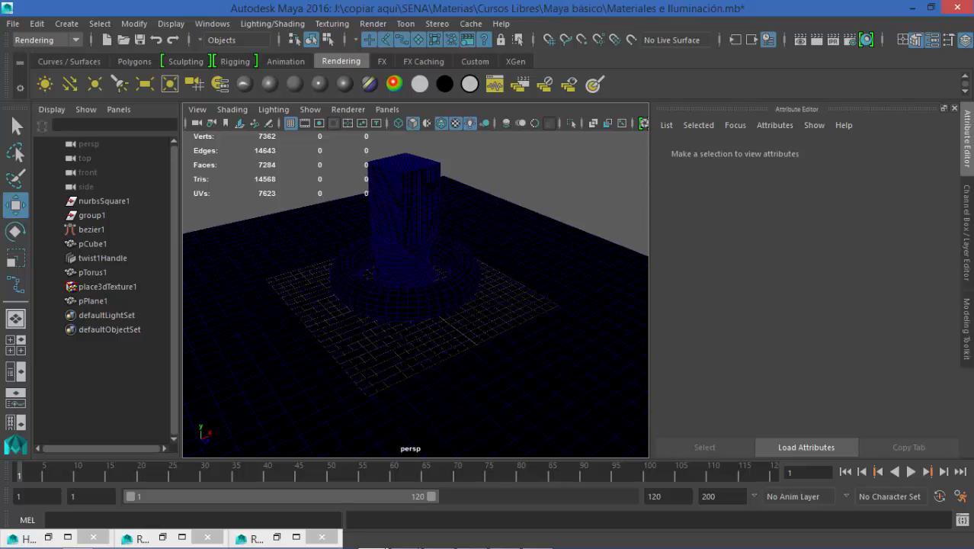
pyautogui.keyDown('alt'); pyautogui.moveTo(404, 293); pyautogui.dragTo(450, 285); pyautogui.keyUp('alt')
pyautogui.scroll(4, 450, 285)
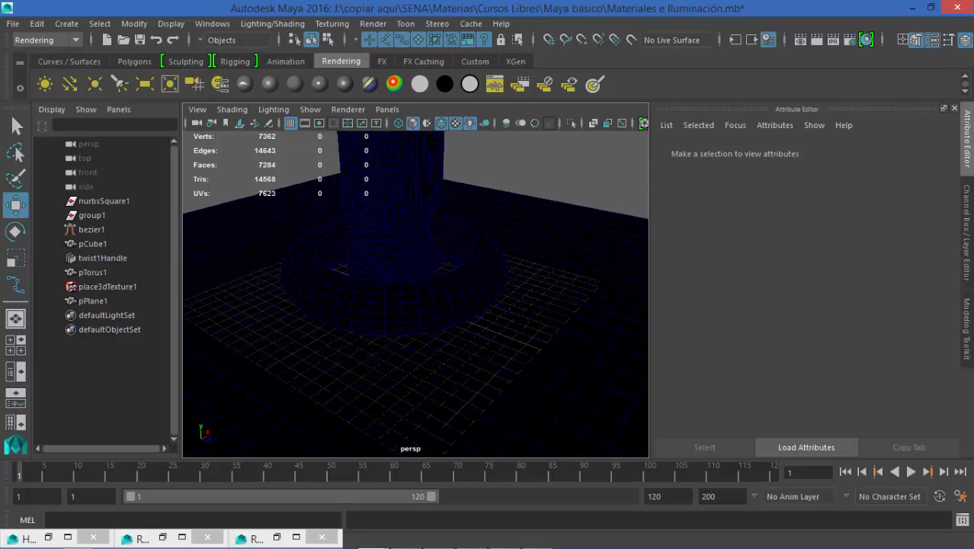
pyautogui.scroll(-3, 415, 295)
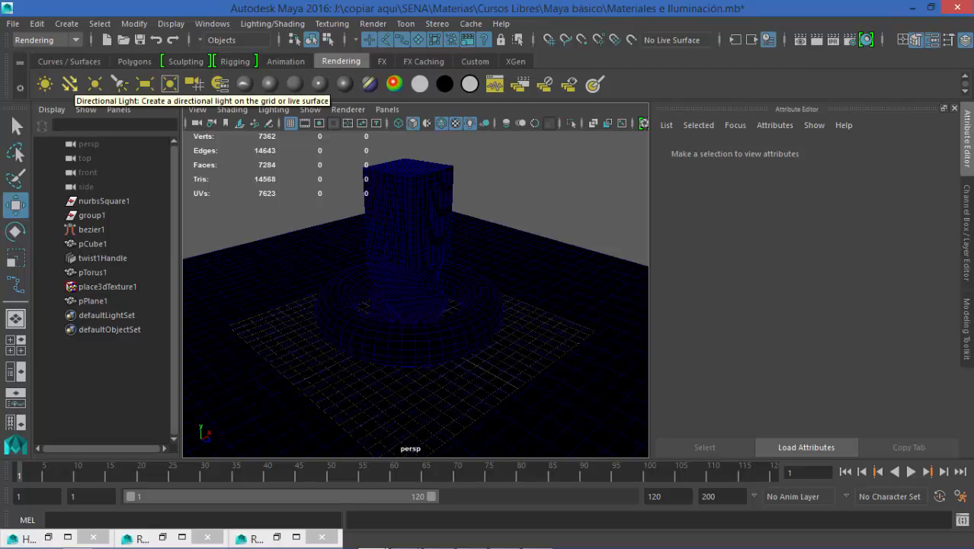
# - Create a directional light, place it beside the torus and rotate it to shine down across the column and plane
pyautogui.click(69, 83)
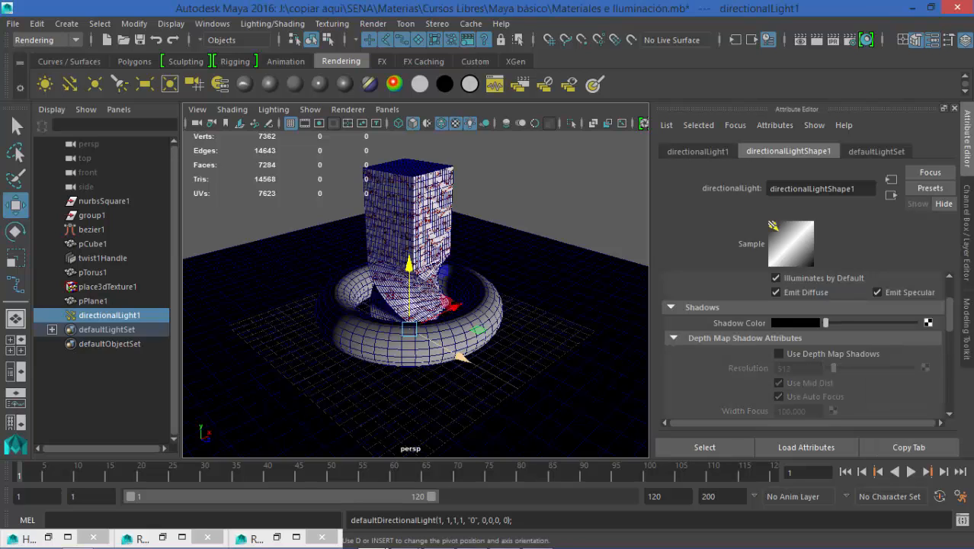
pyautogui.moveTo(409, 327); pyautogui.dragTo(576, 283)
pyautogui.press('r')
pyautogui.press('e')
pyautogui.press('w')
pyautogui.press('r')
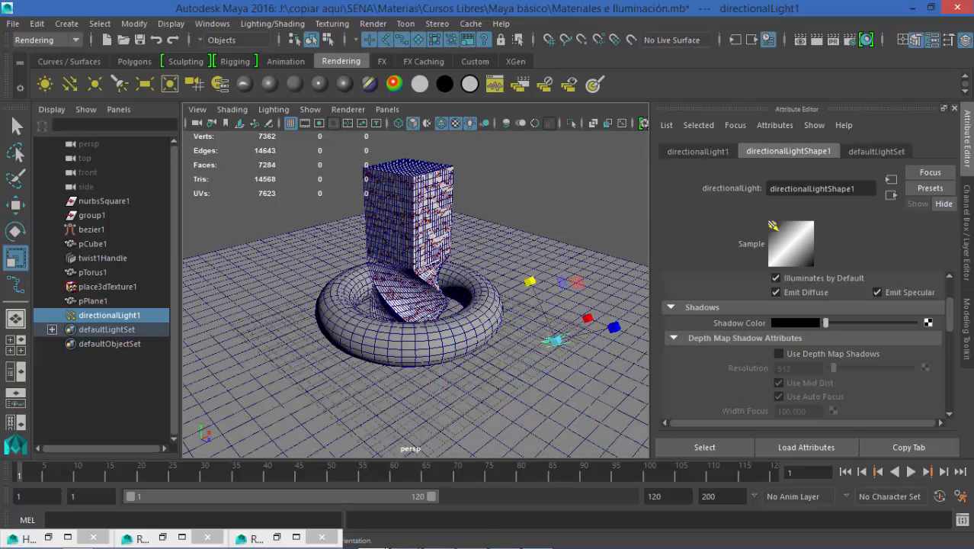
pyautogui.press('w')
pyautogui.press('e')
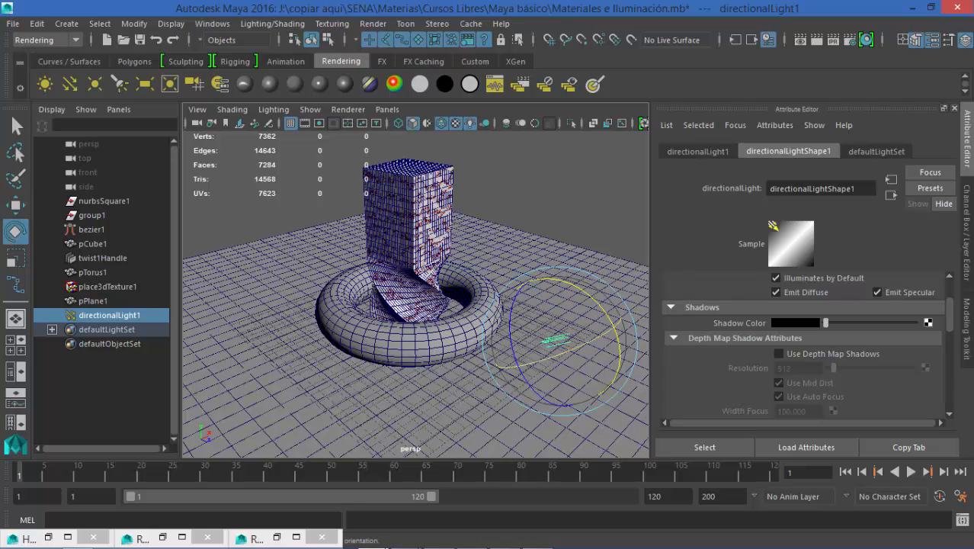
pyautogui.moveTo(580, 347); pyautogui.dragTo(542, 350)
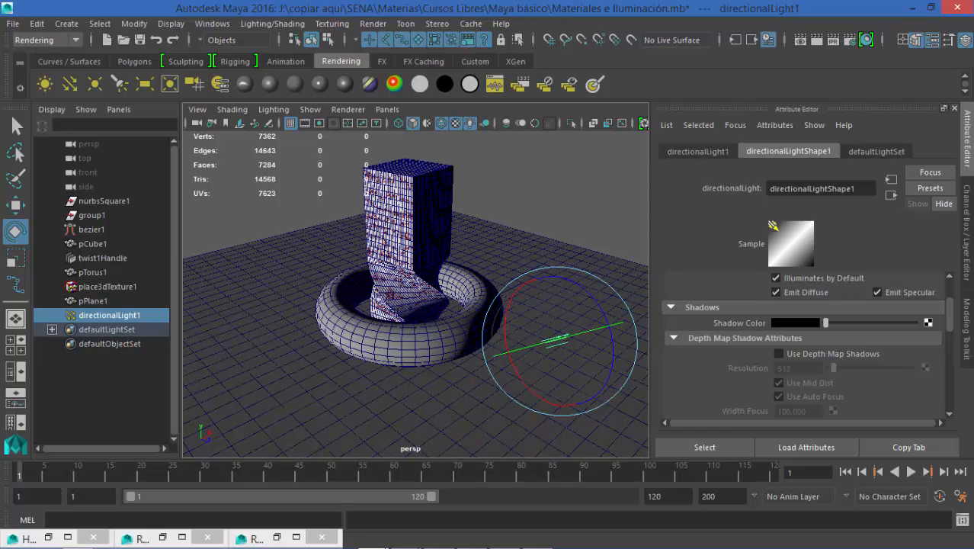
# - Add an ambient light with intensity 0.3 and clear the selection
pyautogui.scroll(3, 416, 293)
pyautogui.click(496, 404)
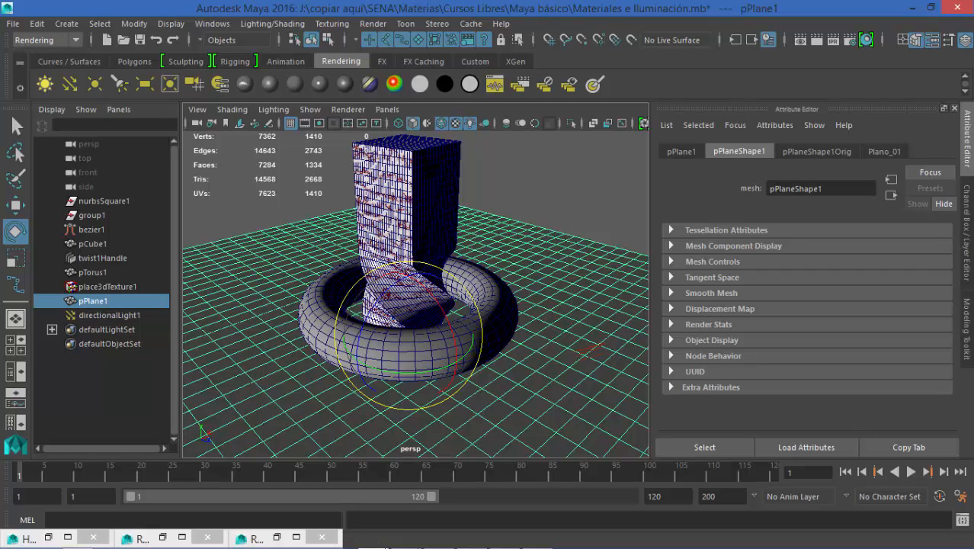
pyautogui.click(45, 84)
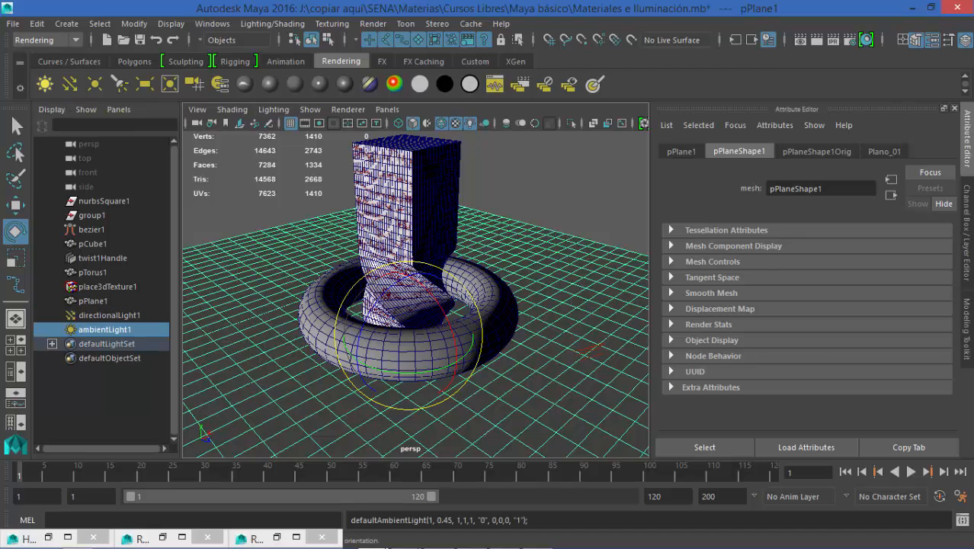
pyautogui.doubleClick(785, 289)
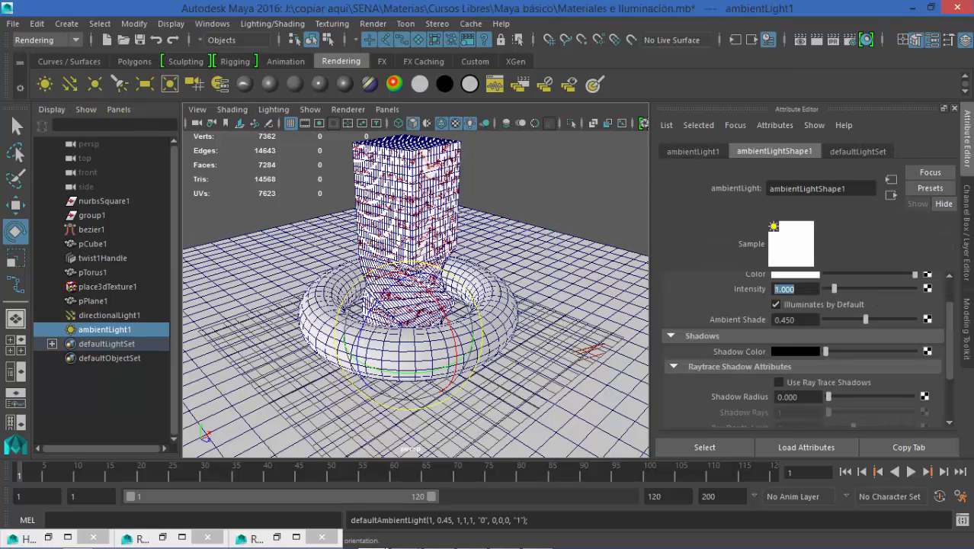
pyautogui.write('0.3')
pyautogui.press('Tab')
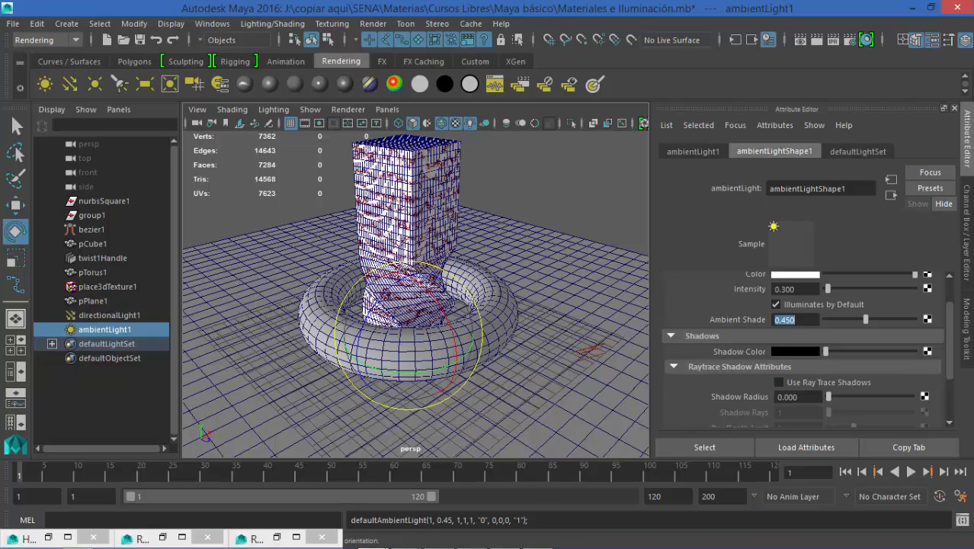
pyautogui.click(560, 267)
pyautogui.click(550, 177)
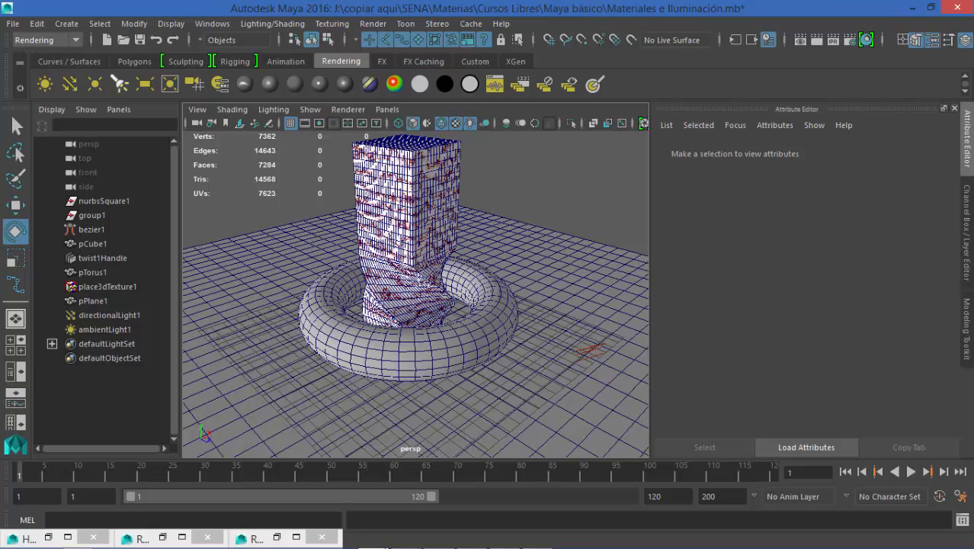
# - Create a spot light, move it away from the torus and raise it above the plane
pyautogui.click(117, 81)
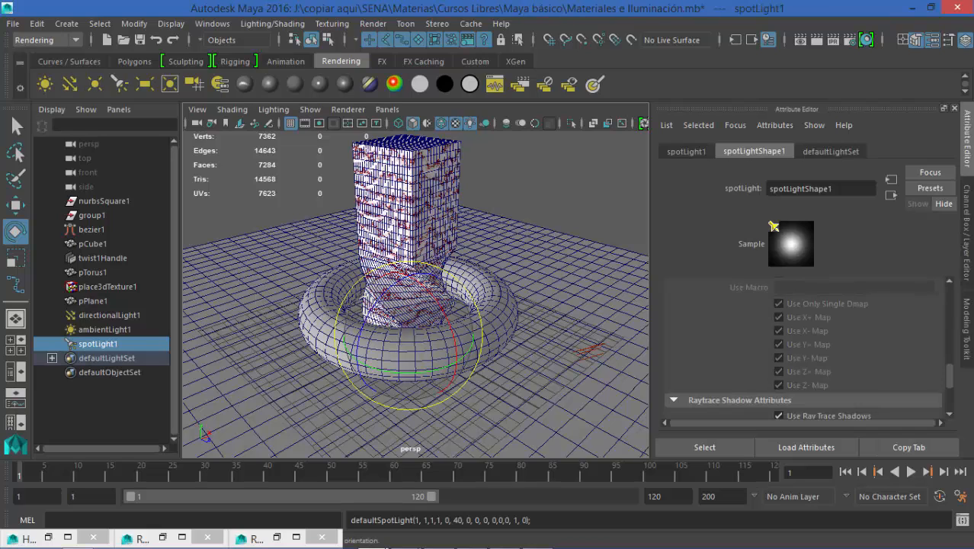
pyautogui.press('w')
pyautogui.moveTo(476, 335); pyautogui.dragTo(354, 244)
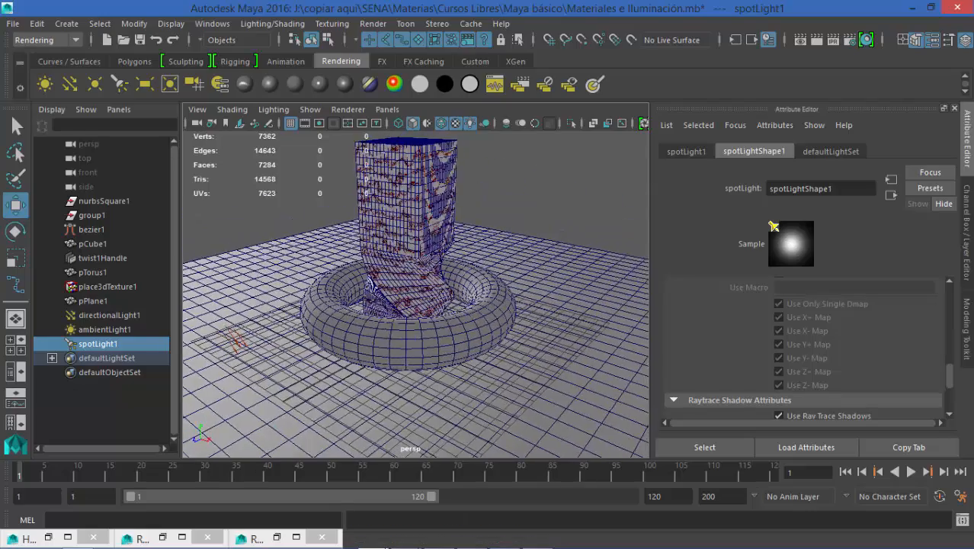
pyautogui.keyDown('alt'); pyautogui.moveTo(465, 293); pyautogui.dragTo(361, 301, button='middle'); pyautogui.keyUp('alt')
pyautogui.scroll(-3, 416, 293)
pyautogui.keyDown('alt'); pyautogui.moveTo(457, 282); pyautogui.dragTo(396, 294); pyautogui.keyUp('alt')
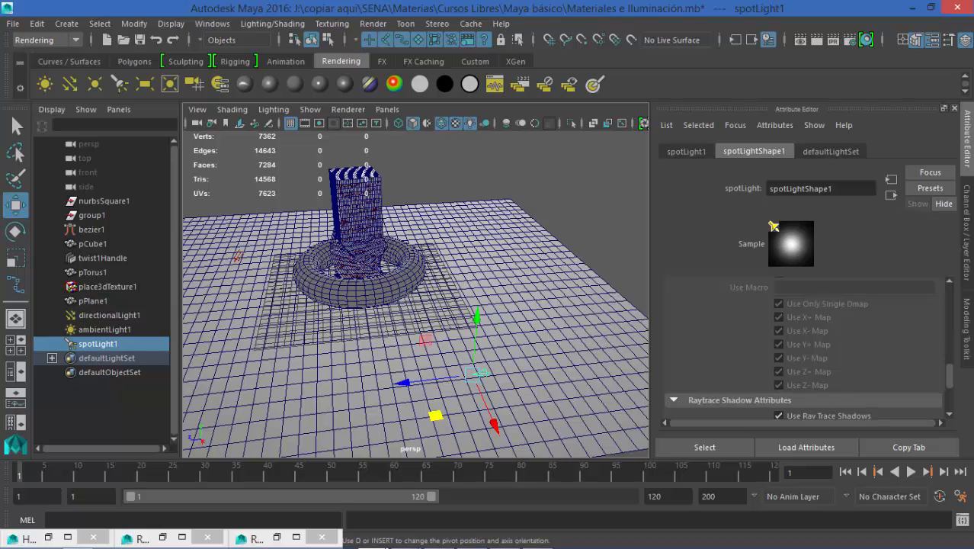
pyautogui.moveTo(476, 336); pyautogui.dragTo(478, 311)
# - Rotate the spot light toward the torus and column and move it in front of the torus
pyautogui.press('r')
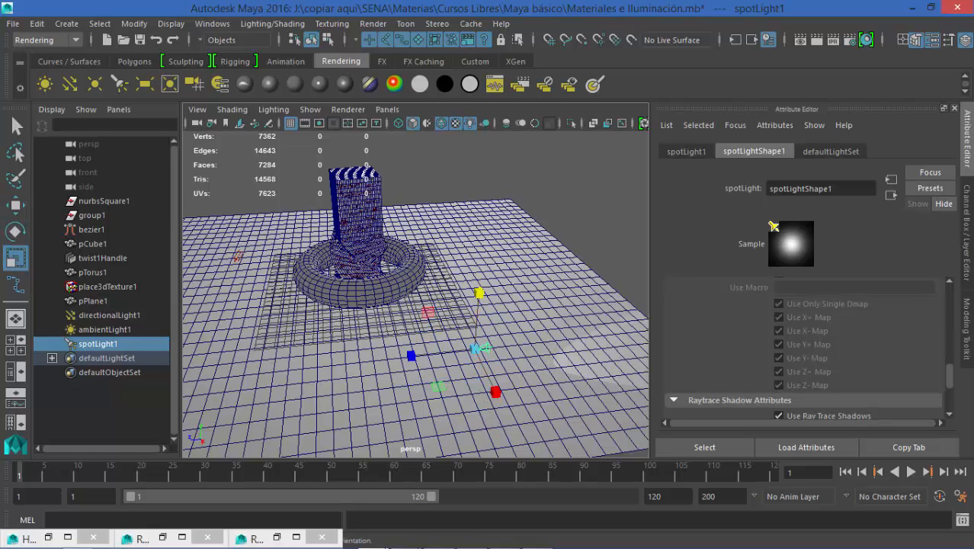
pyautogui.press('e')
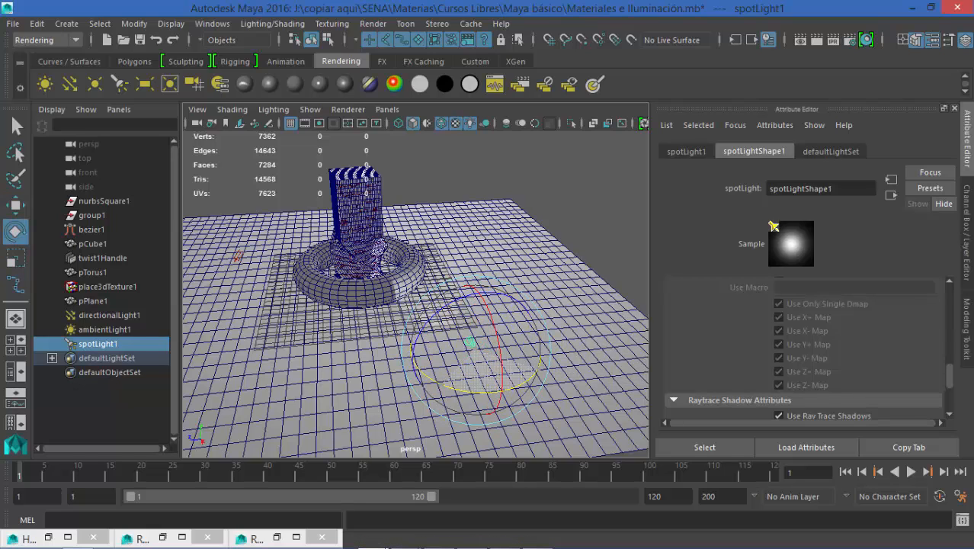
pyautogui.press('w')
pyautogui.moveTo(541, 369); pyautogui.dragTo(457, 398)
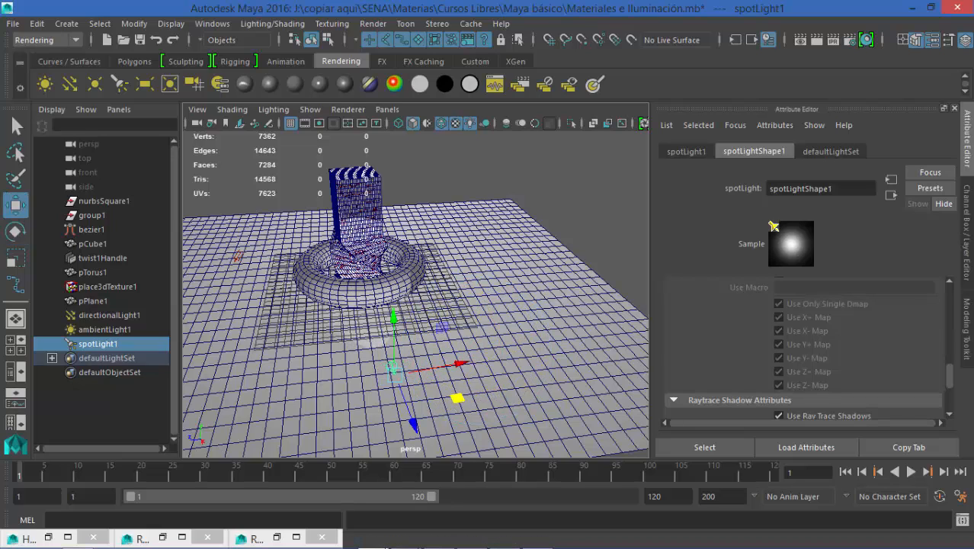
# - Set the spot light's intensity to 3
pyautogui.scroll(-5, 804, 350)
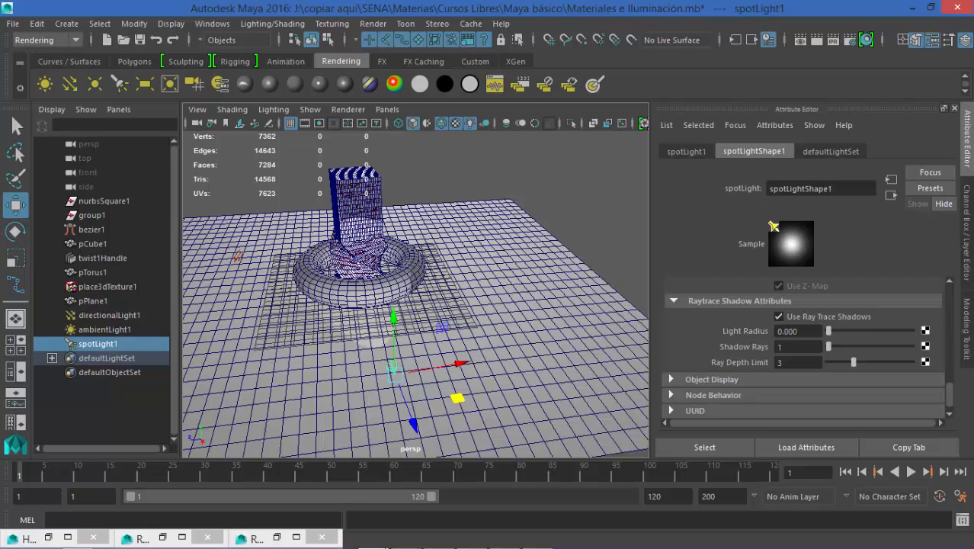
pyautogui.scroll(6, 803, 346)
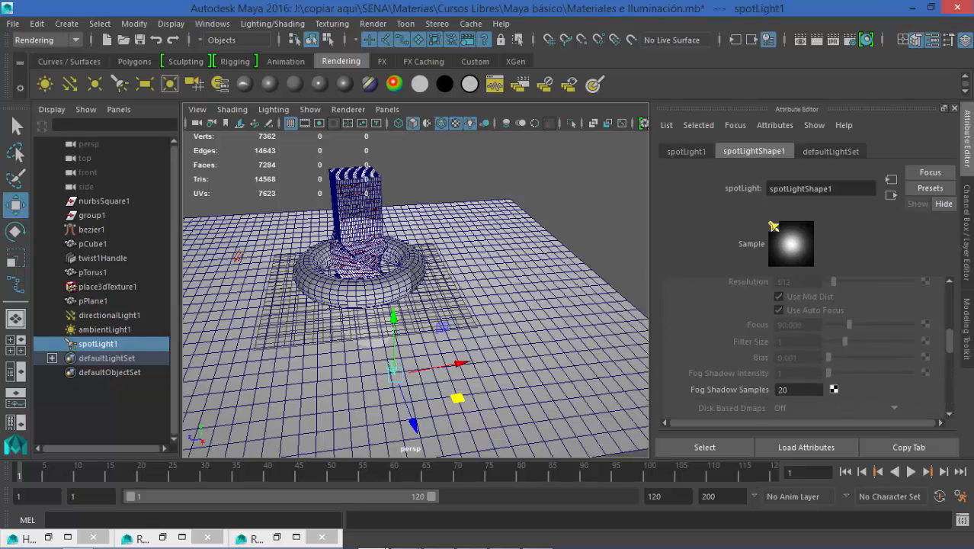
pyautogui.scroll(3, 804, 347)
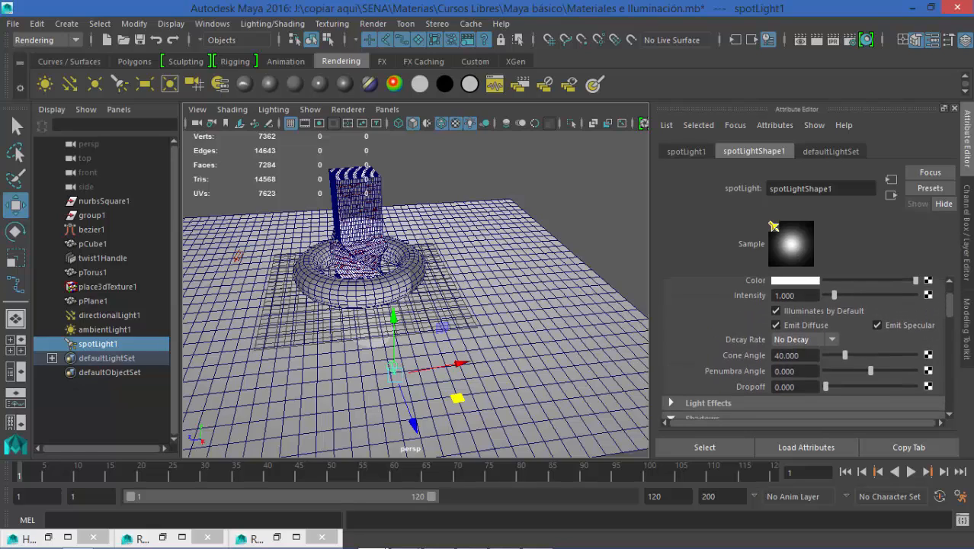
pyautogui.moveTo(795, 295); pyautogui.dragTo(771, 295)
pyautogui.write('3')
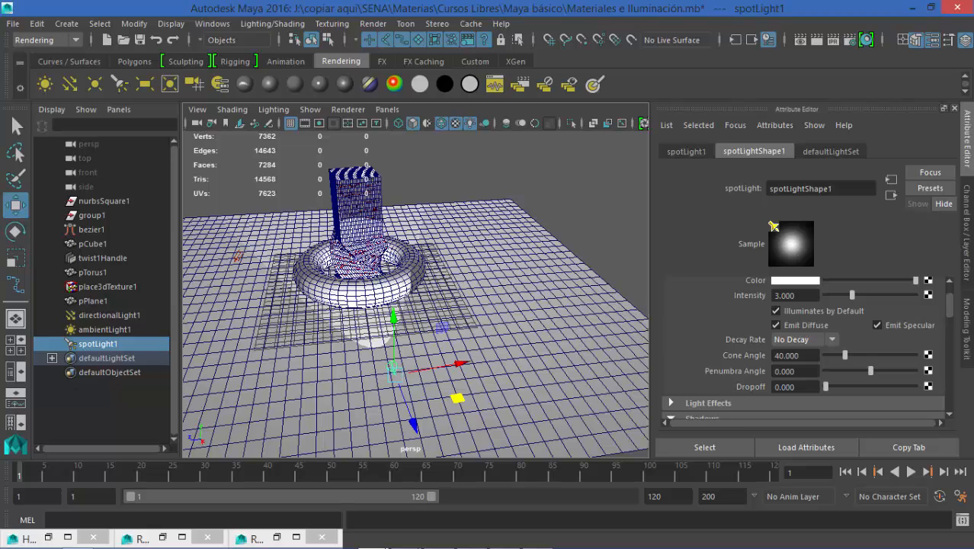
# - Set the spot light's cone angle to 65.324, penumbra angle to 10, dropoff to 2.056 and intensity to 5
pyautogui.moveTo(844, 355); pyautogui.dragTo(916, 372)
pyautogui.moveTo(825, 387); pyautogui.dragTo(826, 387)
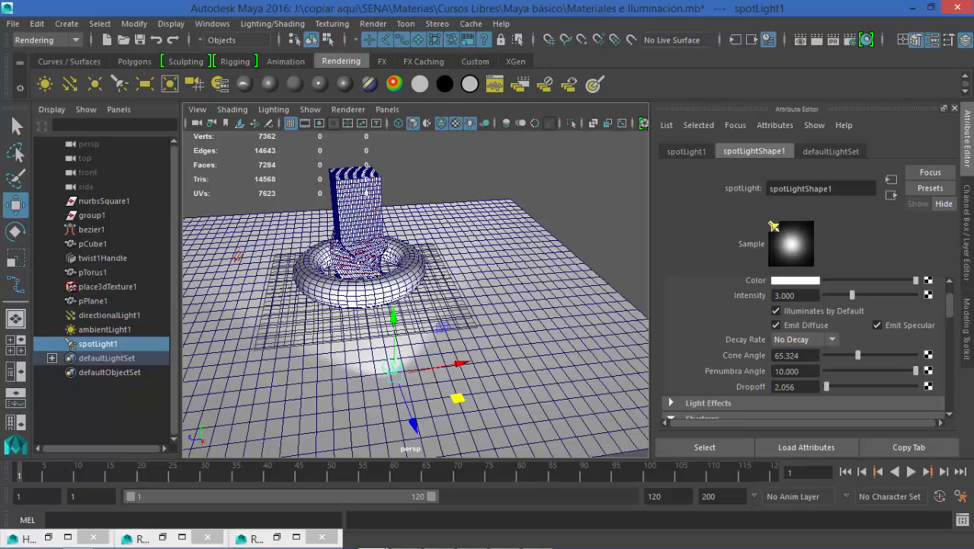
pyautogui.moveTo(795, 295); pyautogui.dragTo(772, 295)
pyautogui.write('5')
pyautogui.press('Return')
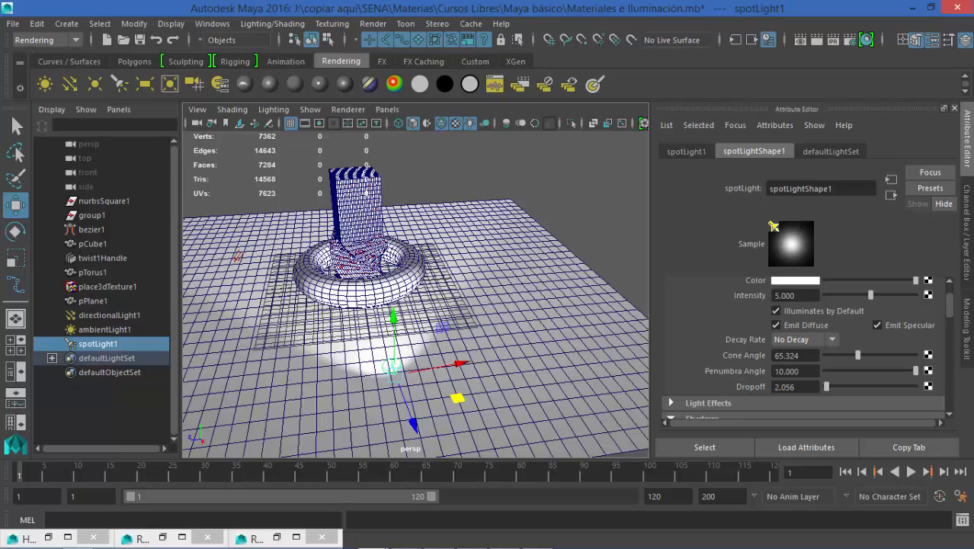
# - Create a camera and move it away from the torus to a raised position above the plane
pyautogui.click(495, 171)
pyautogui.keyDown('alt'); pyautogui.moveTo(457, 229); pyautogui.dragTo(586, 248); pyautogui.keyUp('alt')
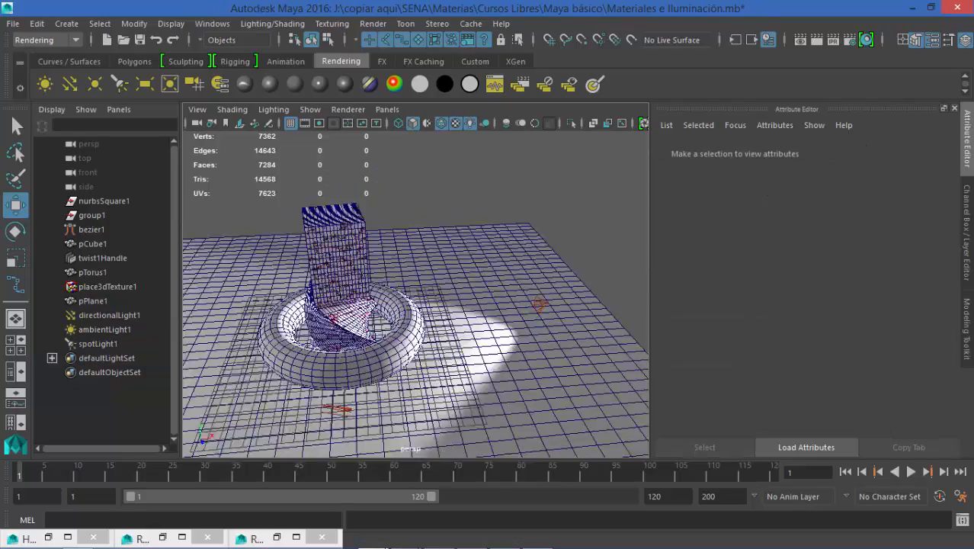
pyautogui.keyDown('alt'); pyautogui.moveTo(488, 305); pyautogui.dragTo(616, 277); pyautogui.keyUp('alt')
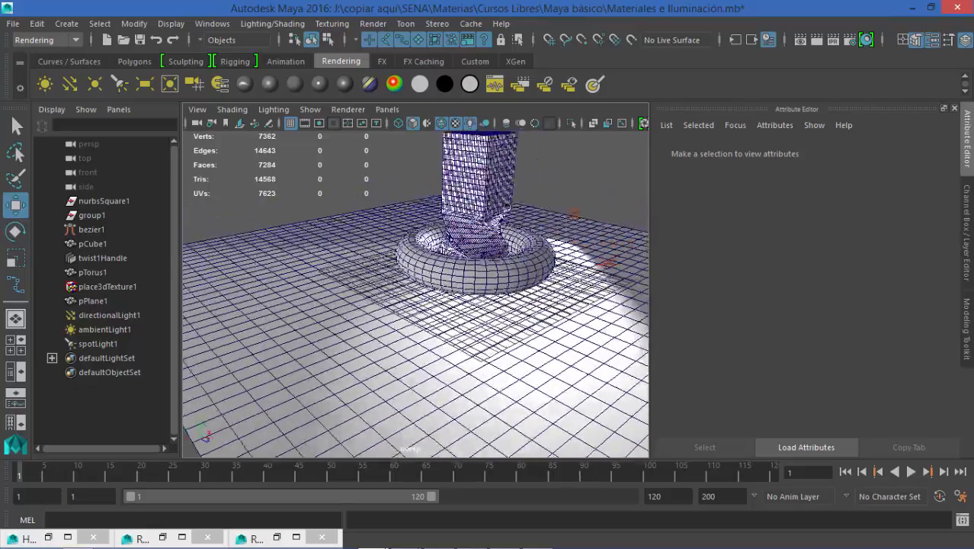
pyautogui.keyDown('alt'); pyautogui.moveTo(488, 266); pyautogui.dragTo(409, 303, button='middle'); pyautogui.keyUp('alt')
pyautogui.keyDown('alt'); pyautogui.moveTo(409, 303); pyautogui.dragTo(431, 303, button='right'); pyautogui.keyUp('alt')
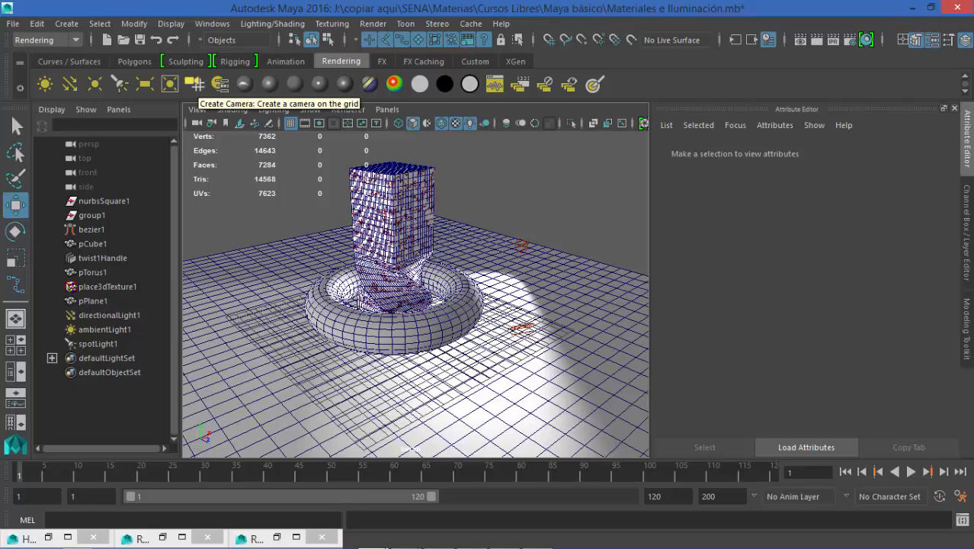
pyautogui.click(195, 83)
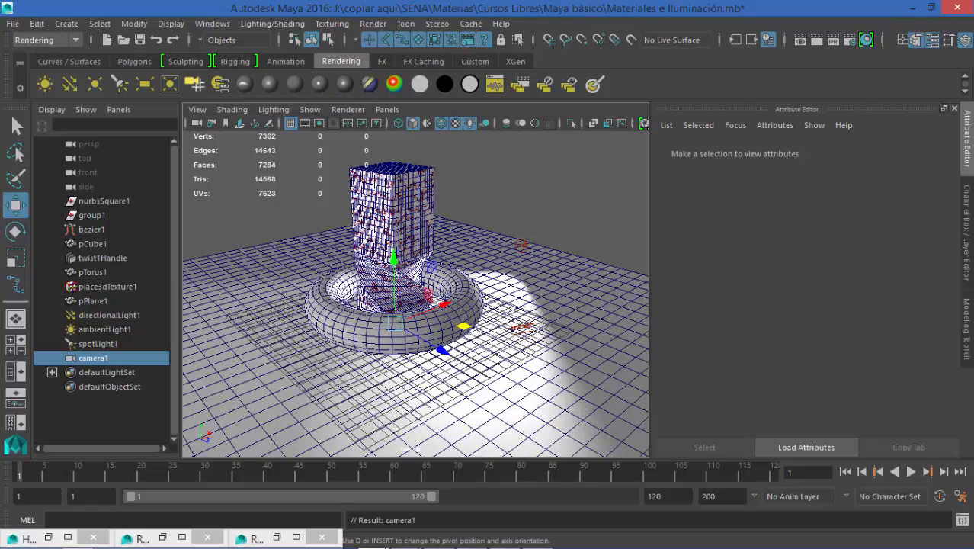
pyautogui.keyDown('alt'); pyautogui.moveTo(465, 305); pyautogui.dragTo(438, 335); pyautogui.keyUp('alt')
pyautogui.moveTo(418, 285); pyautogui.dragTo(560, 181)
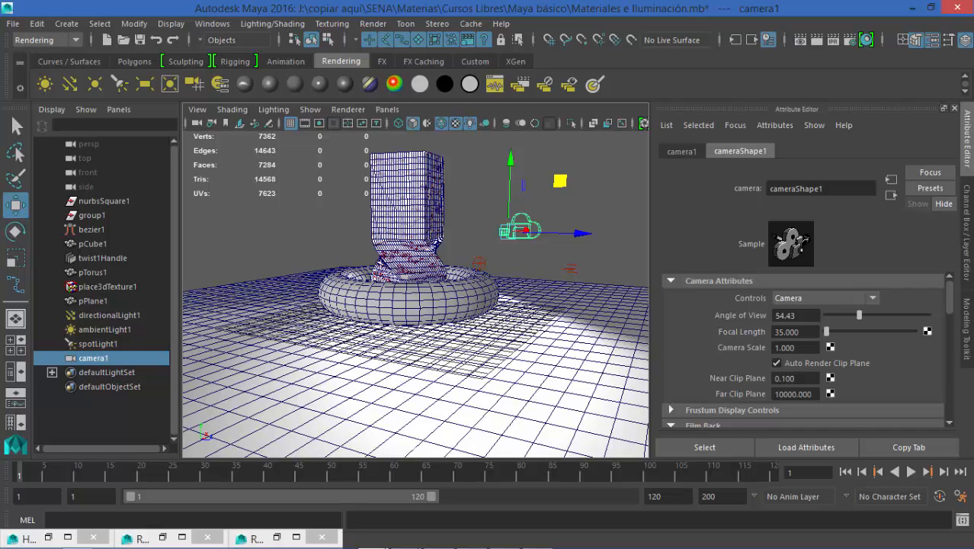
# - Look through camera1 and frame the torus with the twisted lower part of the marble column
pyautogui.click(387, 109)
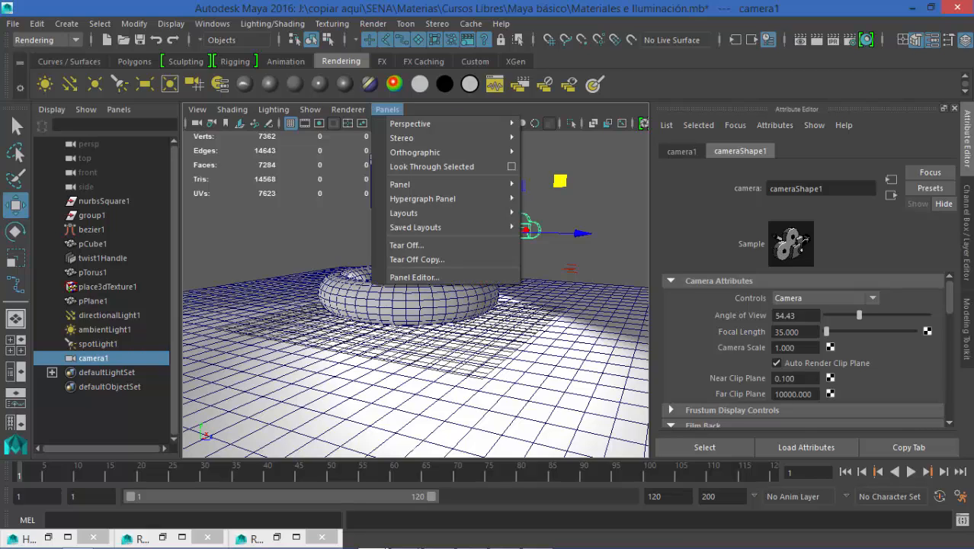
pyautogui.moveTo(411, 124)
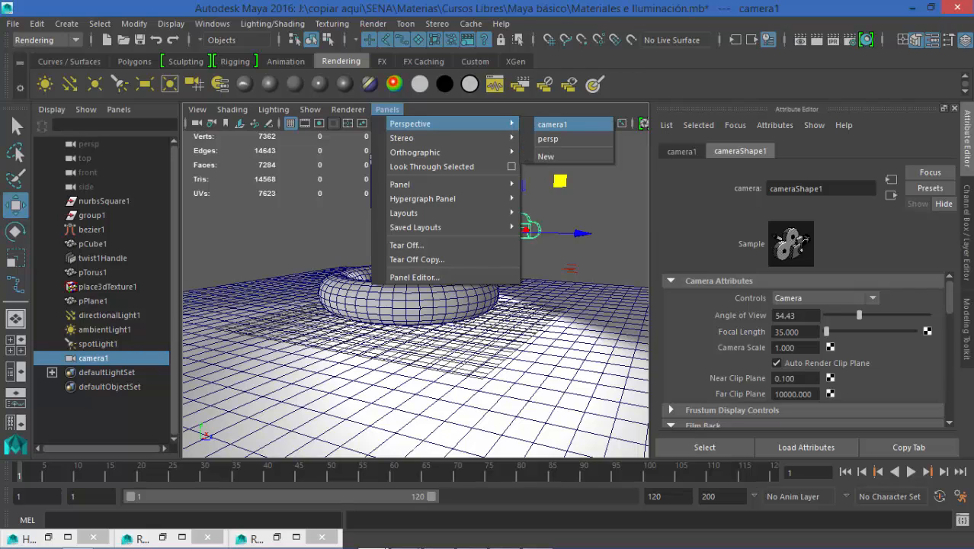
pyautogui.click(552, 123)
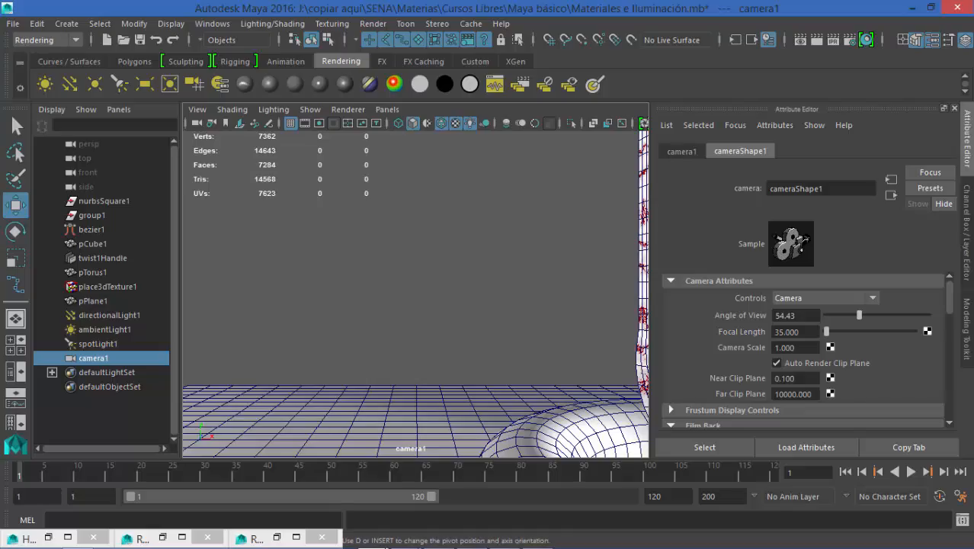
pyautogui.keyDown('alt'); pyautogui.moveTo(366, 260); pyautogui.dragTo(514, 294); pyautogui.keyUp('alt')
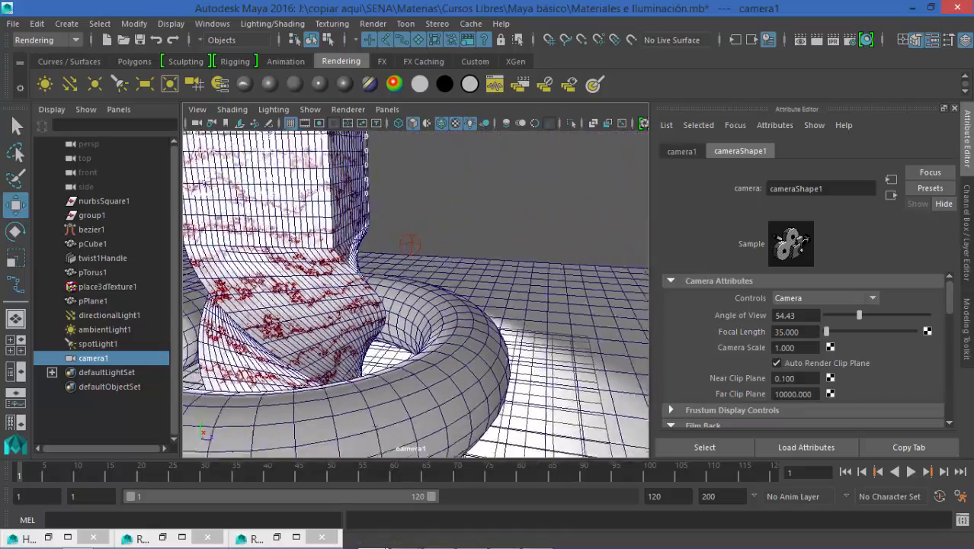
pyautogui.keyDown('alt'); pyautogui.moveTo(457, 294); pyautogui.dragTo(397, 293, button='right'); pyautogui.keyUp('alt')
pyautogui.keyDown('alt'); pyautogui.moveTo(396, 293); pyautogui.dragTo(407, 316); pyautogui.keyUp('alt')
pyautogui.keyDown('alt'); pyautogui.moveTo(407, 316); pyautogui.dragTo(441, 293, button='middle'); pyautogui.keyUp('alt')
pyautogui.keyDown('alt'); pyautogui.moveTo(441, 293); pyautogui.dragTo(457, 255); pyautogui.keyUp('alt')
pyautogui.keyDown('alt'); pyautogui.moveTo(457, 256); pyautogui.dragTo(495, 256, button='right'); pyautogui.keyUp('alt')
pyautogui.keyDown('alt'); pyautogui.moveTo(495, 255); pyautogui.dragTo(453, 251); pyautogui.keyUp('alt')
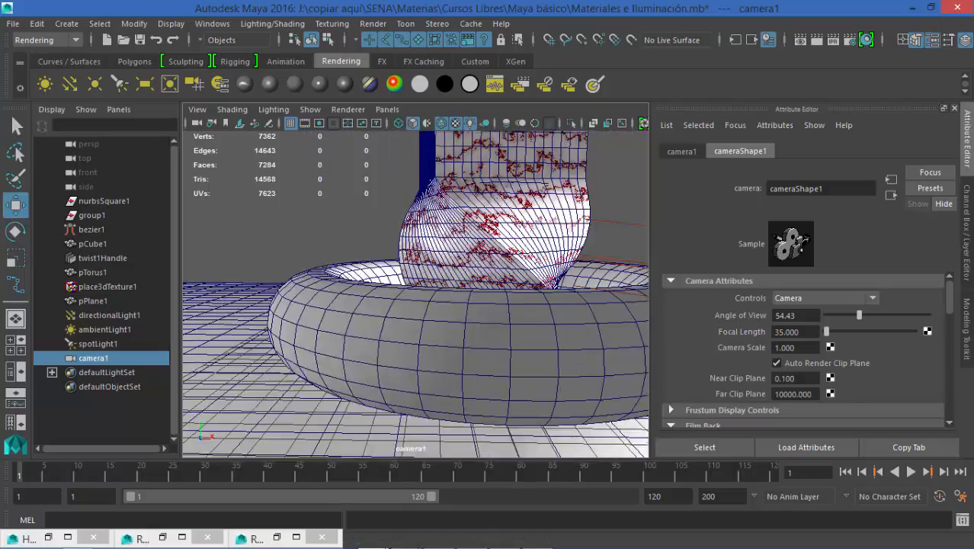
pyautogui.keyDown('alt'); pyautogui.moveTo(454, 252); pyautogui.dragTo(412, 251, button='right'); pyautogui.keyUp('alt')
pyautogui.keyDown('alt'); pyautogui.moveTo(412, 252); pyautogui.dragTo(357, 267, button='middle'); pyautogui.keyUp('alt')
pyautogui.keyDown('alt'); pyautogui.moveTo(357, 267); pyautogui.dragTo(405, 277); pyautogui.keyUp('alt')
# - Raise the spot light above the plane and tilt it downward
pyautogui.click(585, 243)
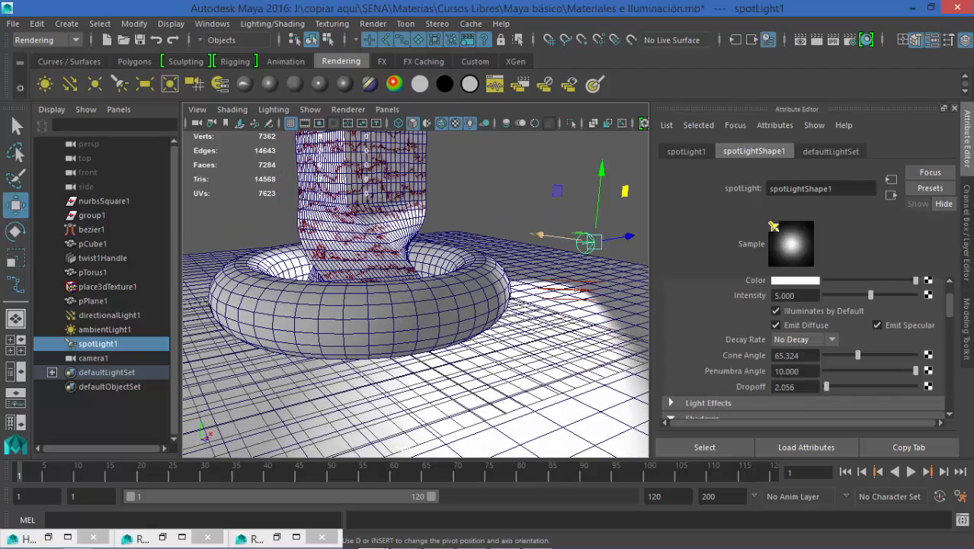
pyautogui.moveTo(601, 169); pyautogui.dragTo(603, 136)
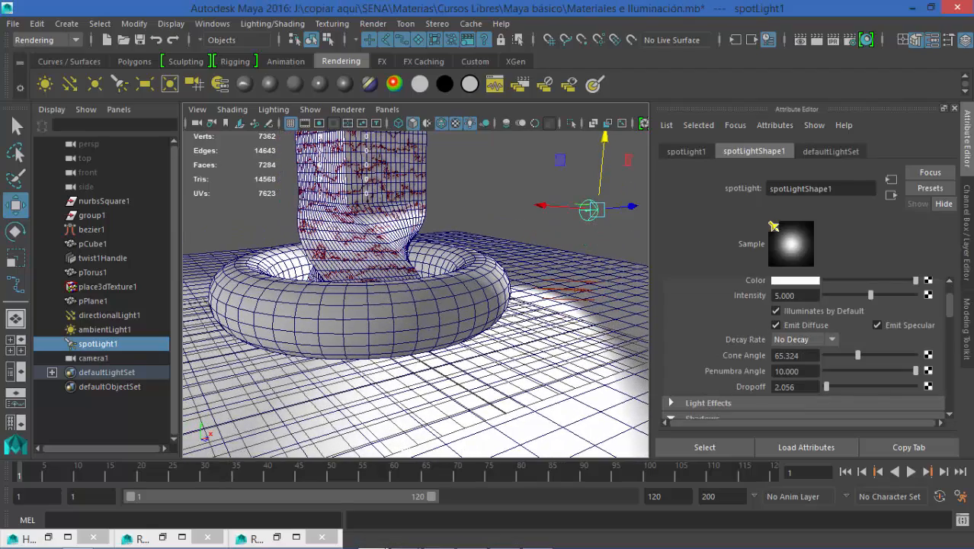
pyautogui.press('e')
pyautogui.moveTo(564, 185); pyautogui.dragTo(560, 214)
pyautogui.press('w')
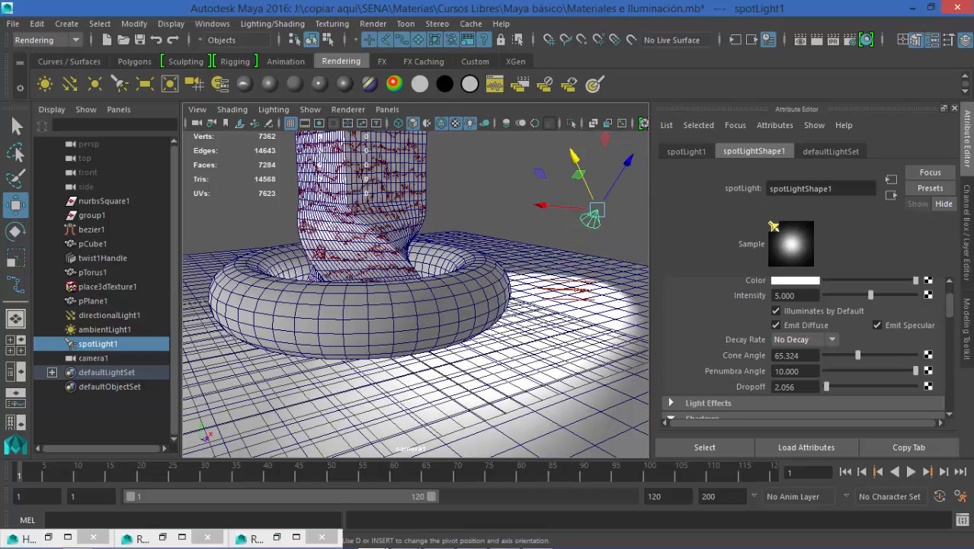
pyautogui.moveTo(604, 139); pyautogui.dragTo(581, 65)
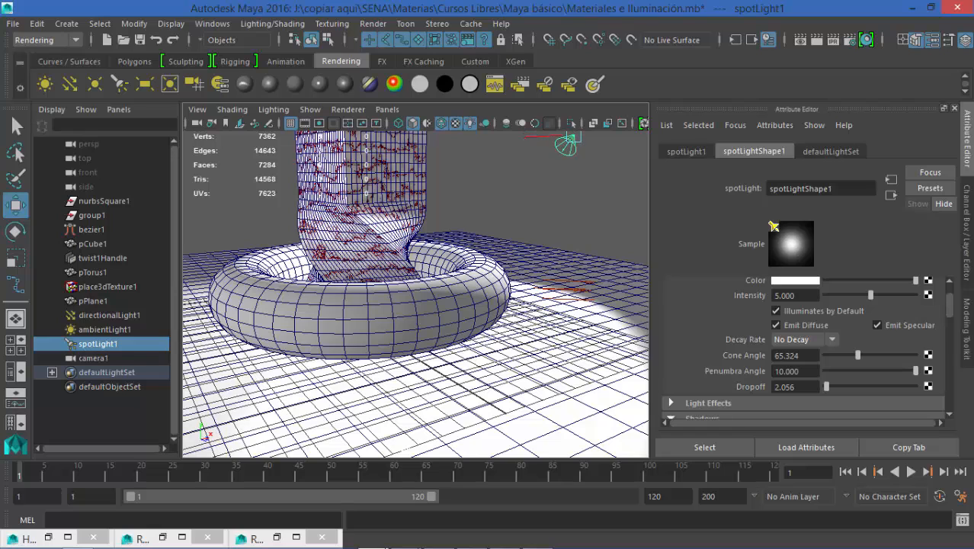
# - Rotate the spot light back up toward a more horizontal aim and adjust its position beside the column
pyautogui.keyDown('alt'); pyautogui.moveTo(426, 305); pyautogui.dragTo(436, 276); pyautogui.keyUp('alt')
pyautogui.press('r')
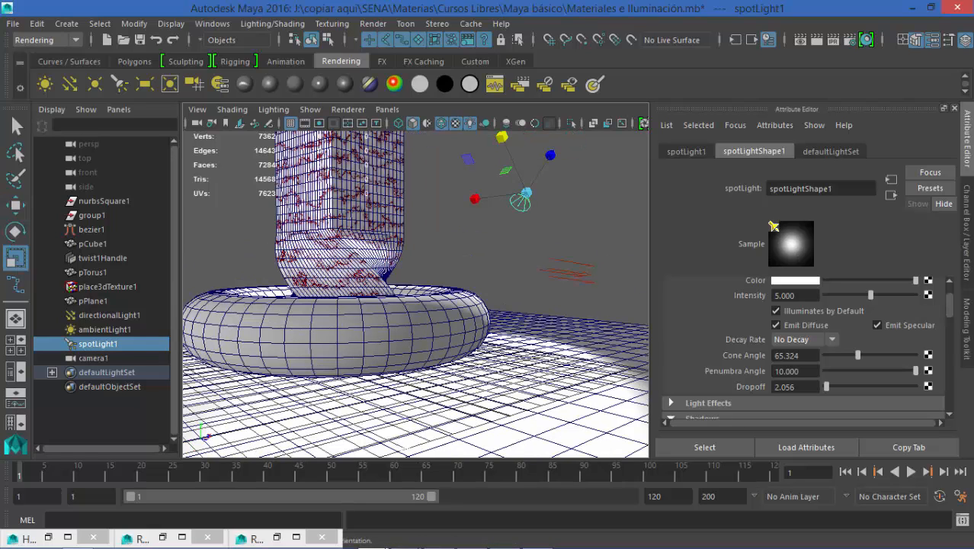
pyautogui.press('e')
pyautogui.moveTo(489, 195); pyautogui.dragTo(493, 158)
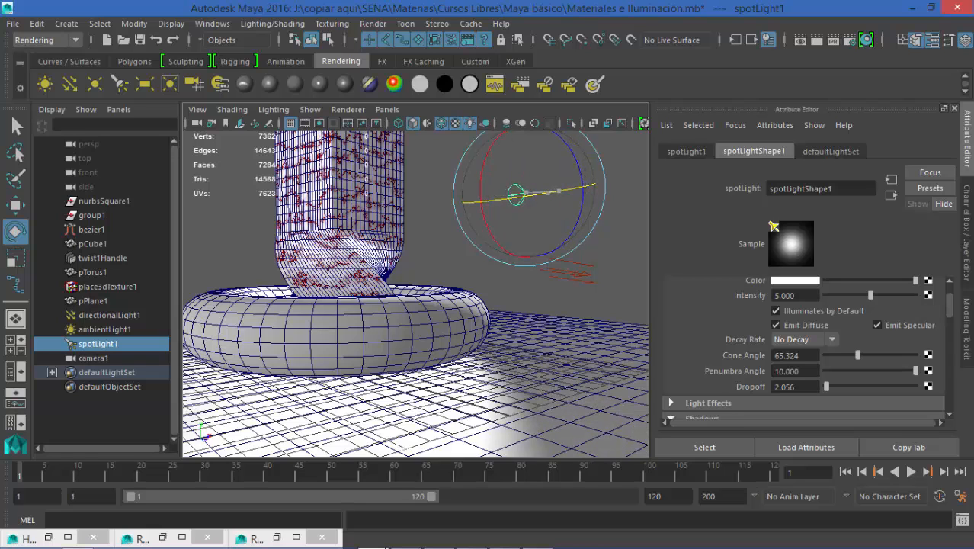
pyautogui.press('w')
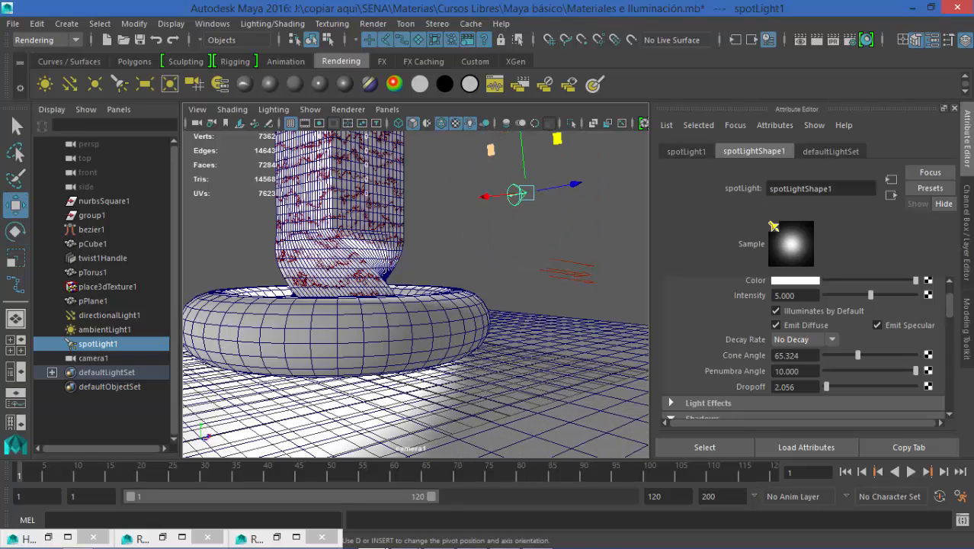
pyautogui.moveTo(490, 150); pyautogui.dragTo(527, 167)
pyautogui.click(514, 197)
pyautogui.click(561, 204)
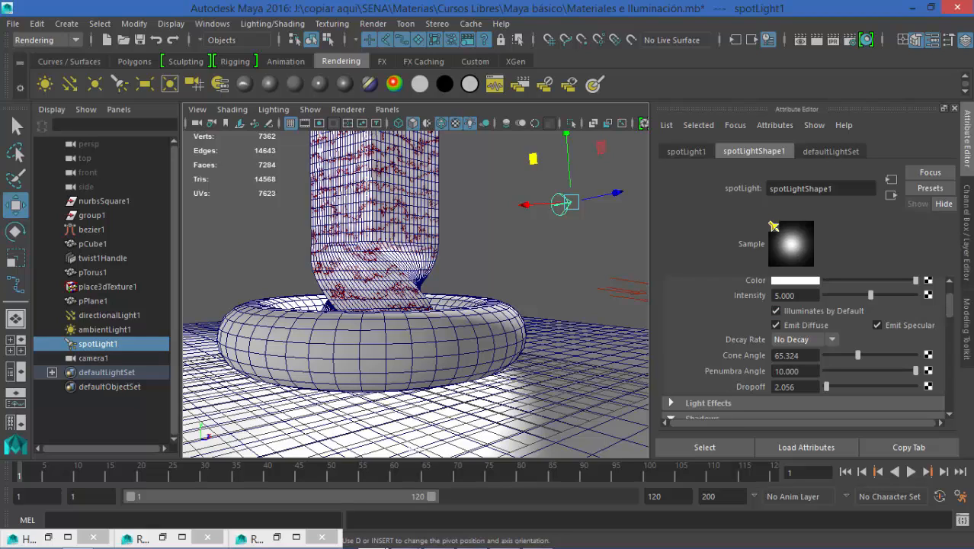
# - Set the spot light's color to a pale blue
pyautogui.click(795, 281)
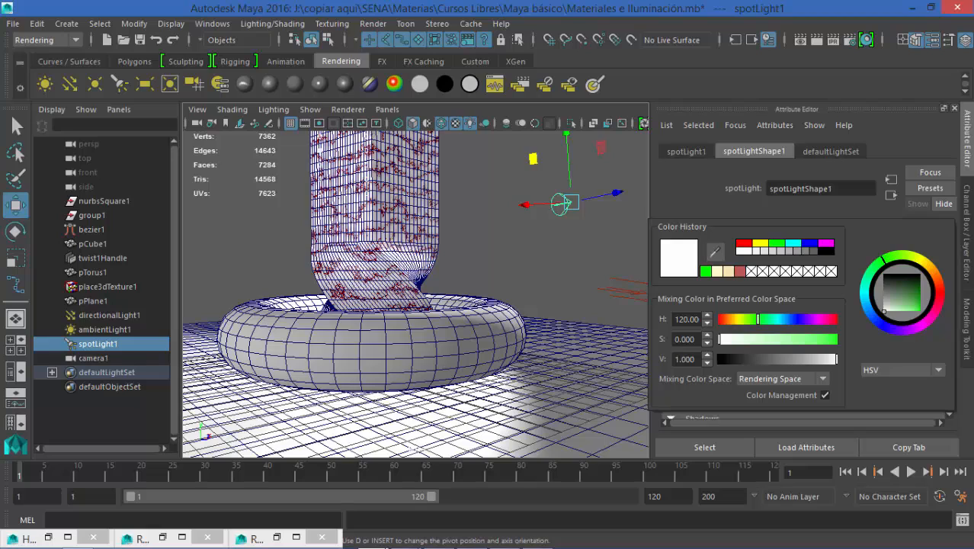
pyautogui.moveTo(757, 319); pyautogui.dragTo(772, 338)
pyautogui.click(534, 254)
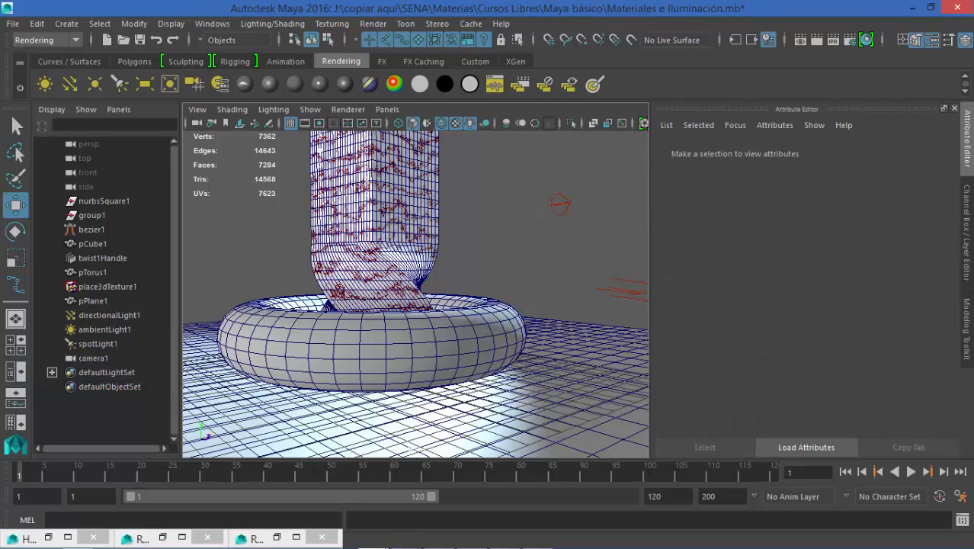
# - Set the directional light's color to a pale warm yellow
pyautogui.click(109, 314)
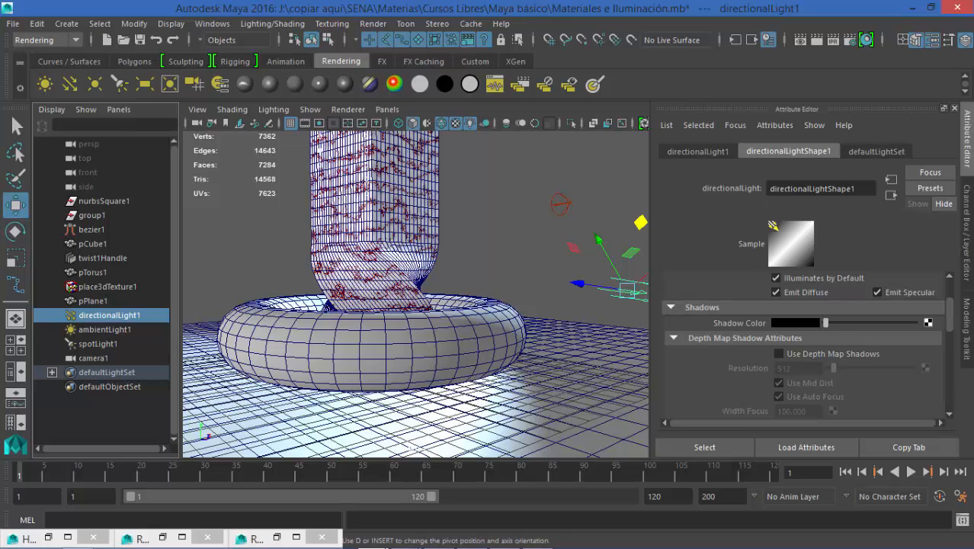
pyautogui.scroll(3, 804, 343)
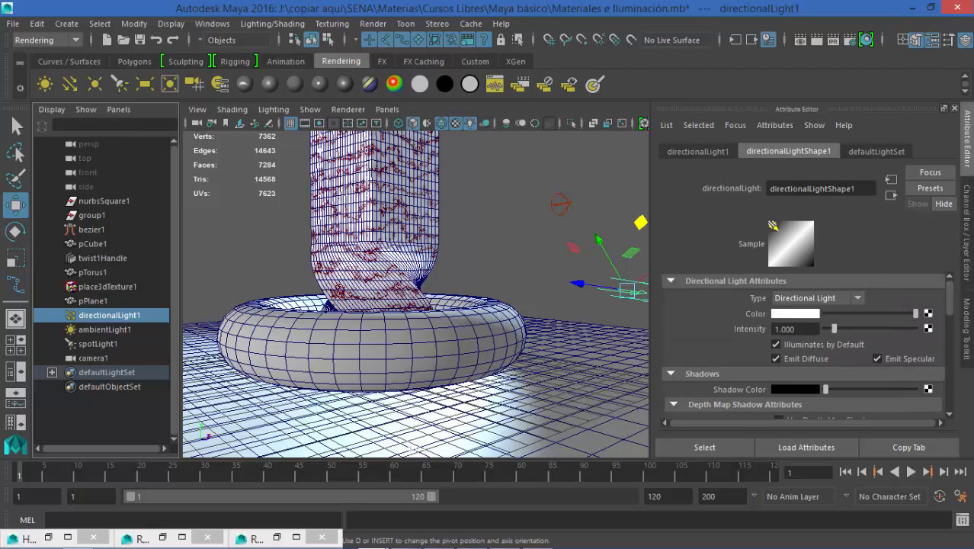
pyautogui.click(795, 313)
pyautogui.moveTo(785, 353); pyautogui.dragTo(774, 372)
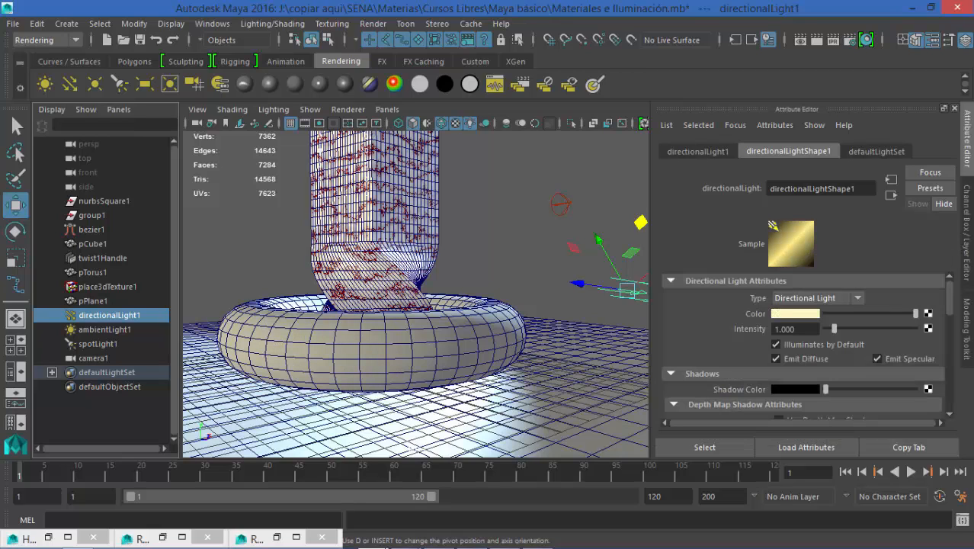
# - Set the ambient light's color to a light pink with hue 302.30, saturation 0.423 and value 1.000
pyautogui.click(105, 329)
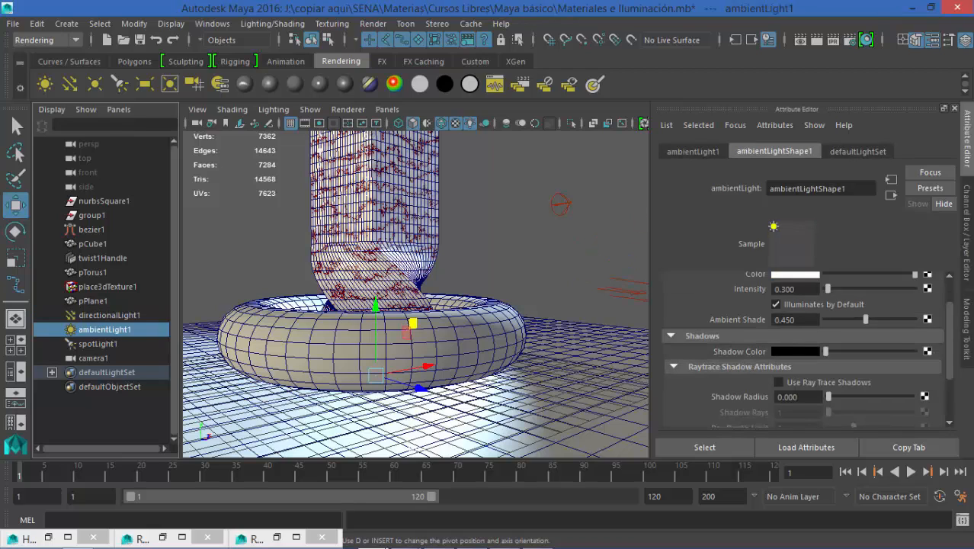
pyautogui.click(794, 274)
pyautogui.click(806, 316)
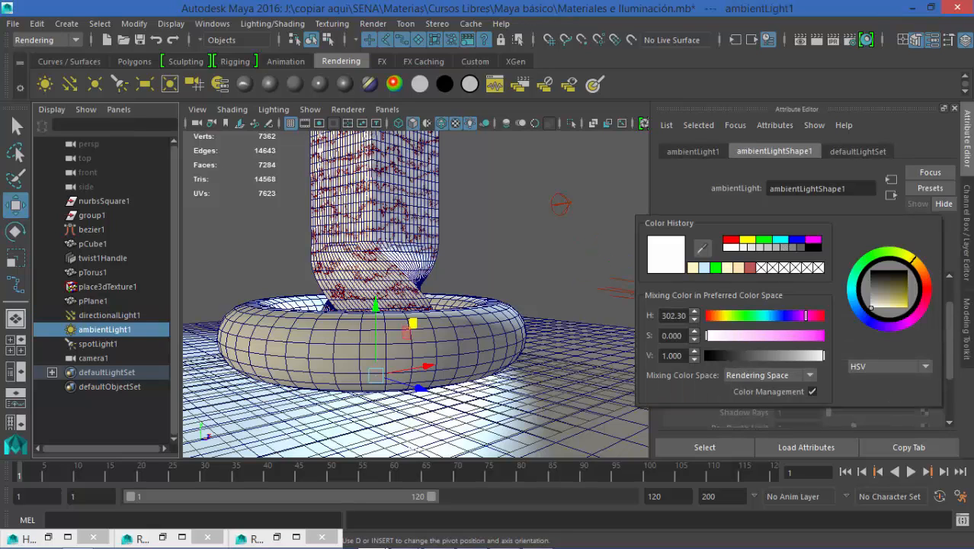
pyautogui.moveTo(707, 335); pyautogui.dragTo(756, 335)
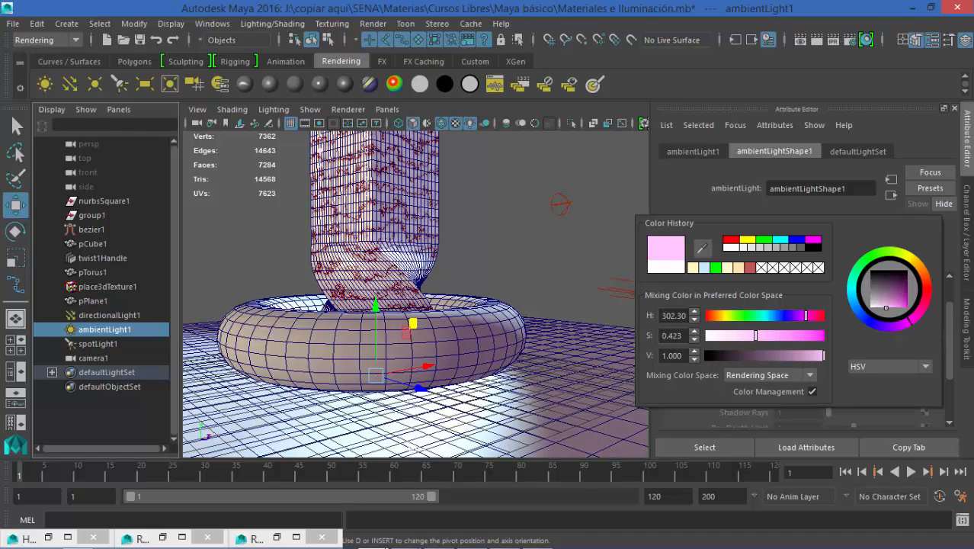
pyautogui.click(534, 244)
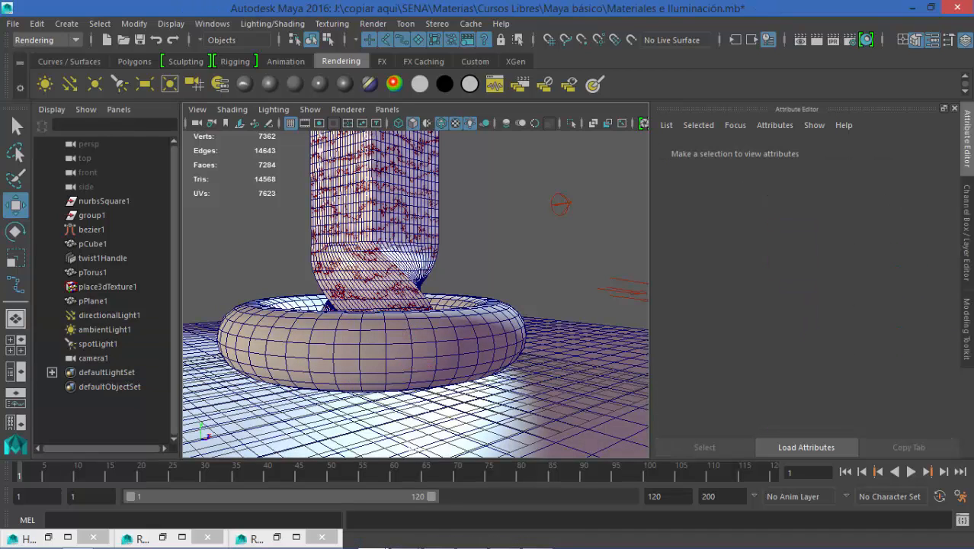
# - Save the scene and render the current frame from camera1 with Maya Software
pyautogui.hotkey('ctrl', 's')
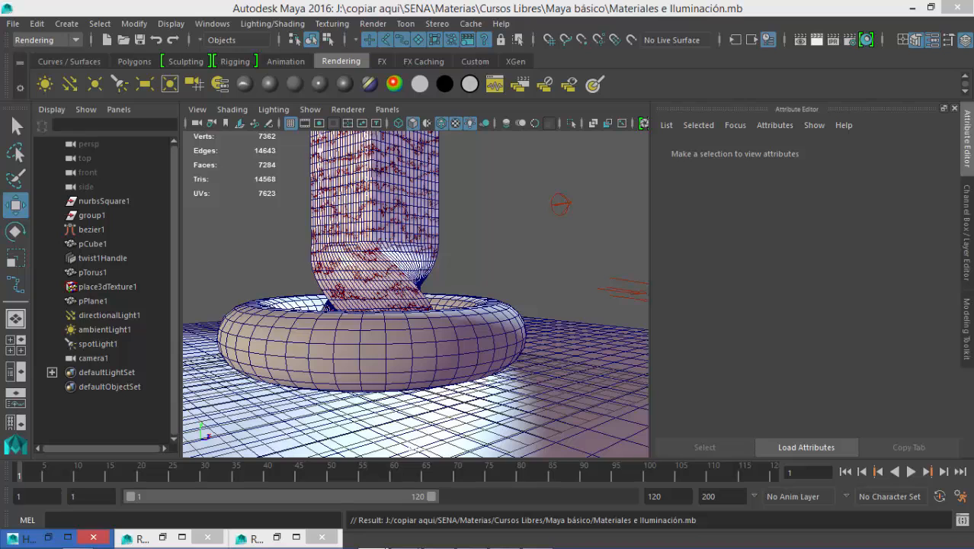
pyautogui.click(817, 40)
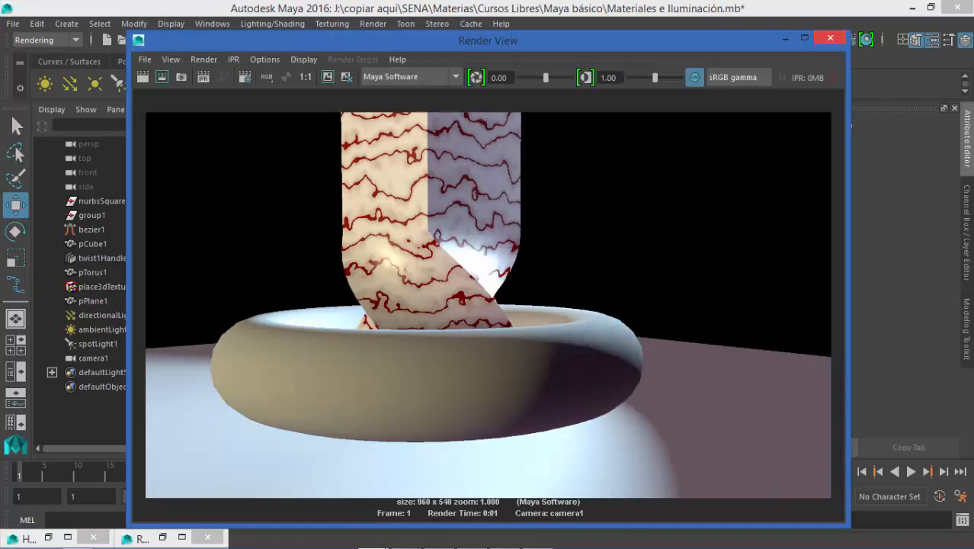